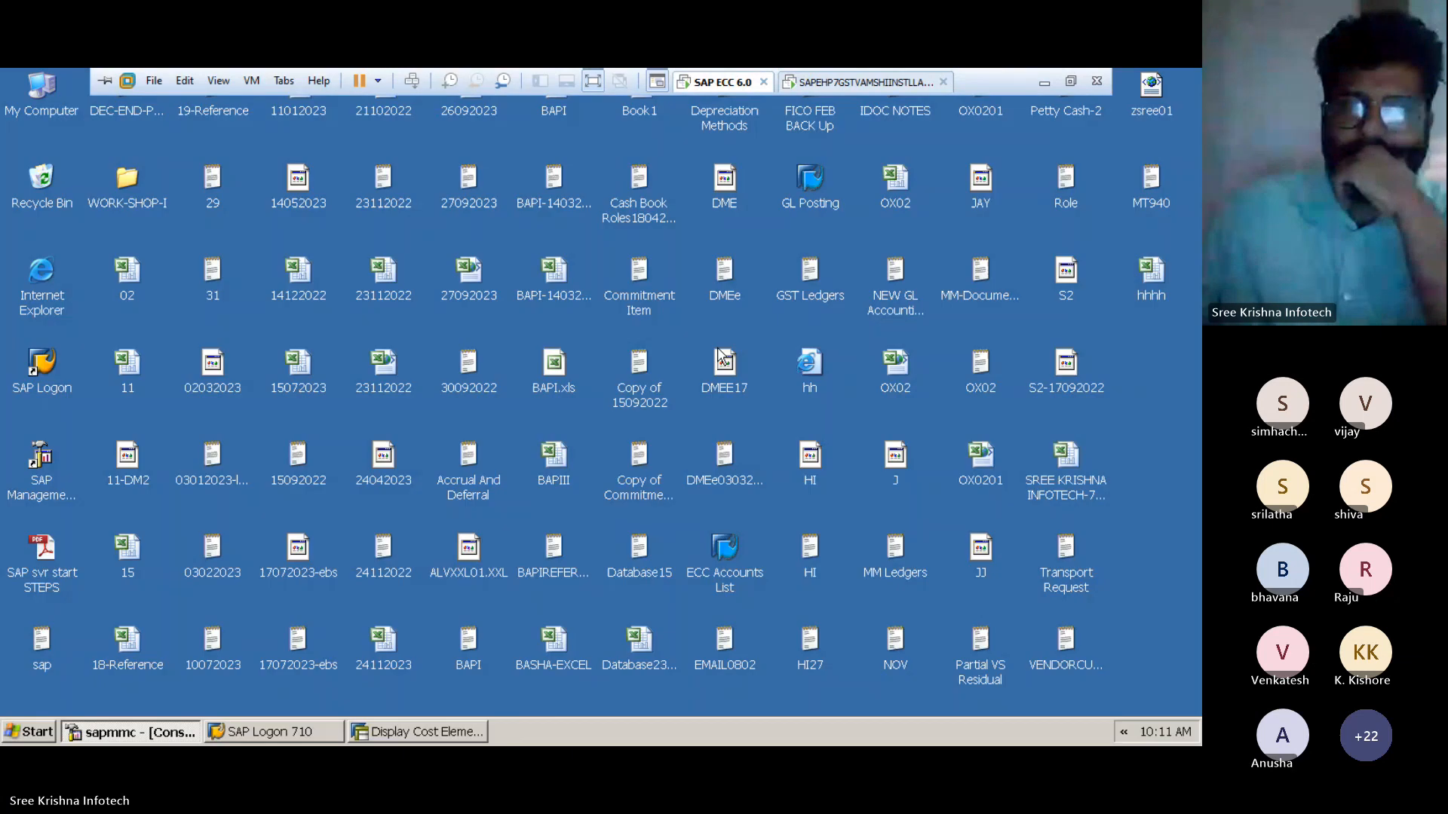
Switch to the SAP session, leave the cost element list and start transaction FB03
click(417, 732)
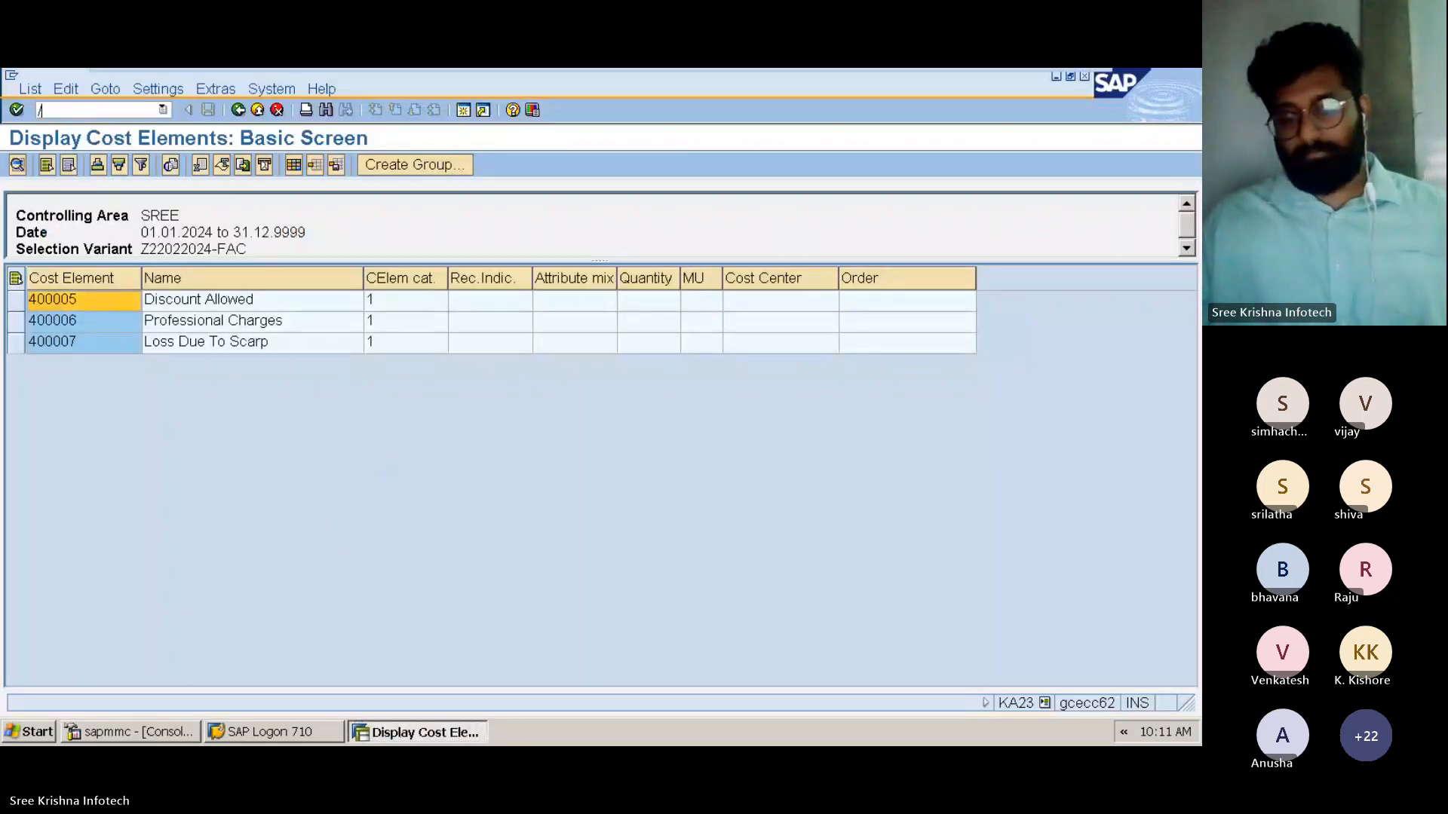
key(Return)
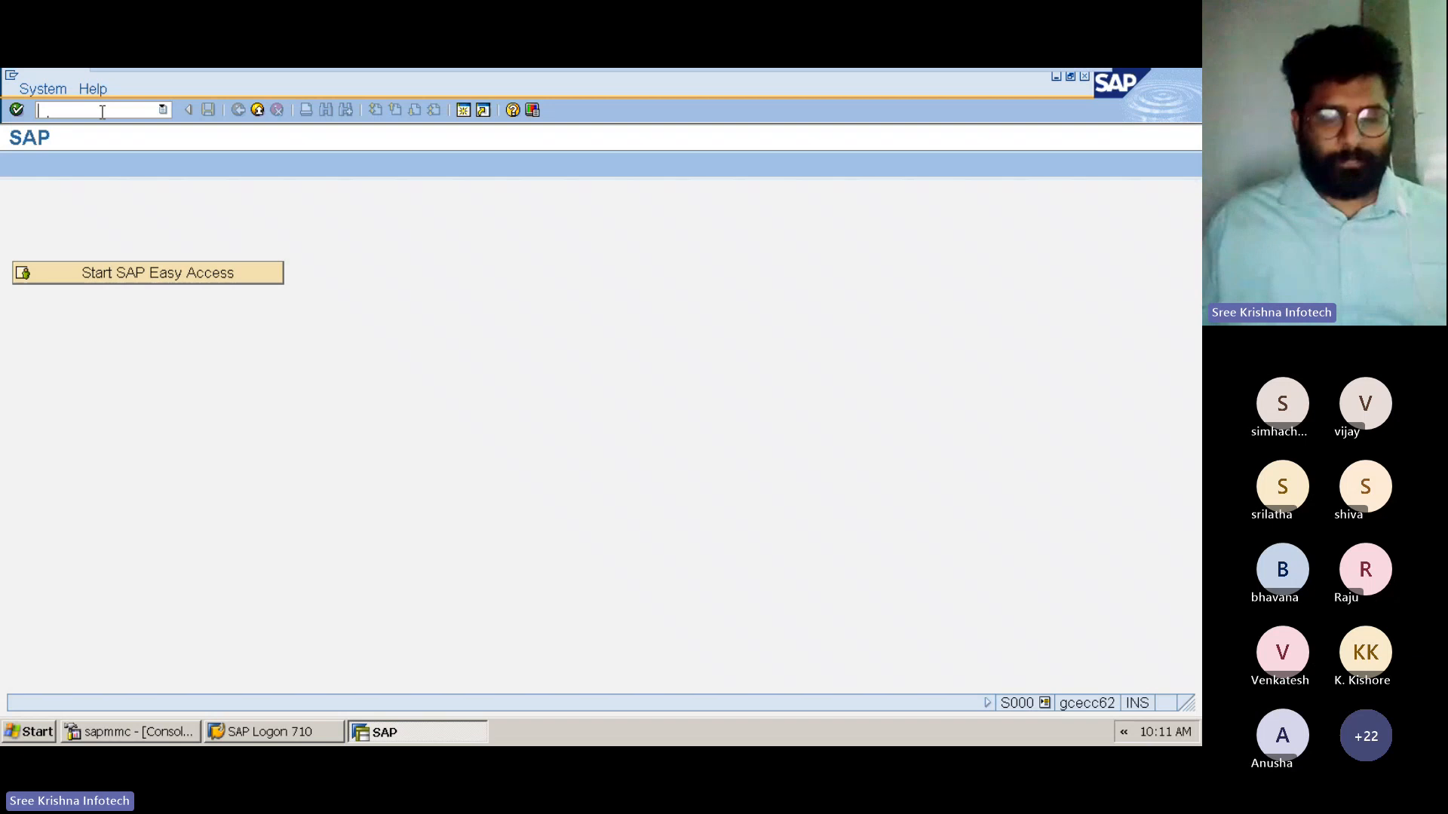
text(FB)
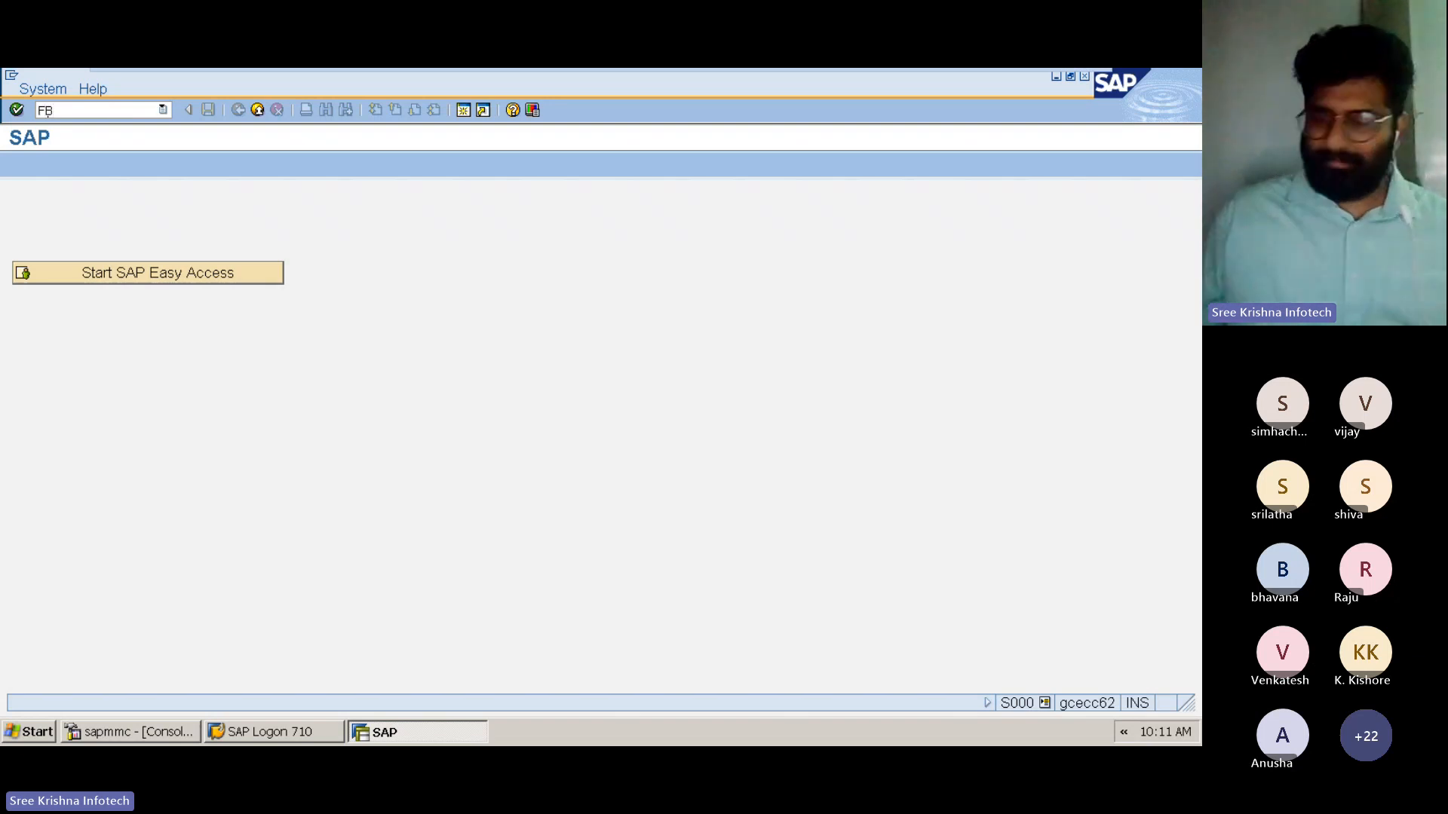
text(03)
key(Return)
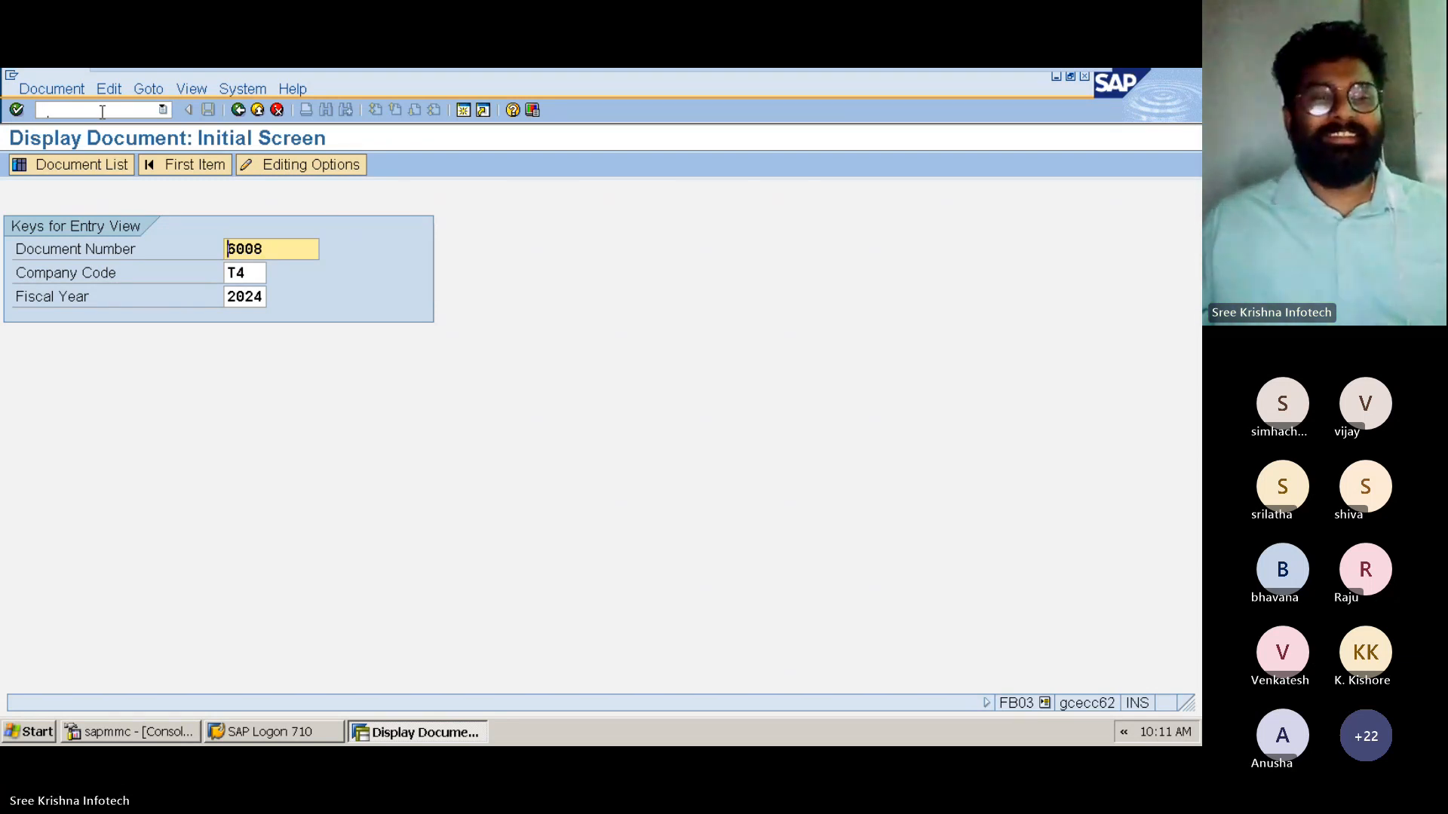
Display document 6008 of company code T4 for fiscal year 2024 and select its Scrap Sales On TCS1% line item
key(ctrl+a)
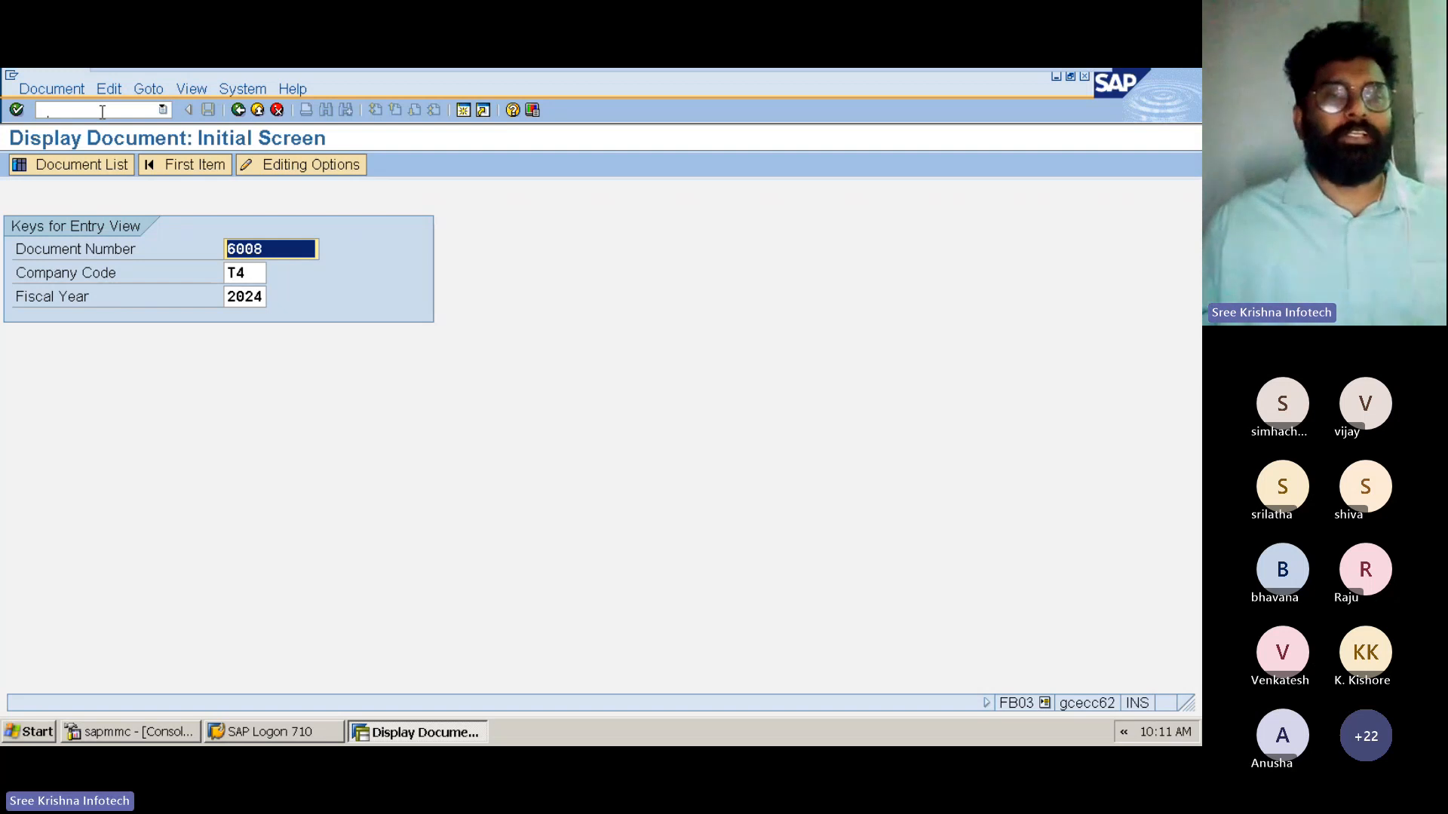
click(248, 279)
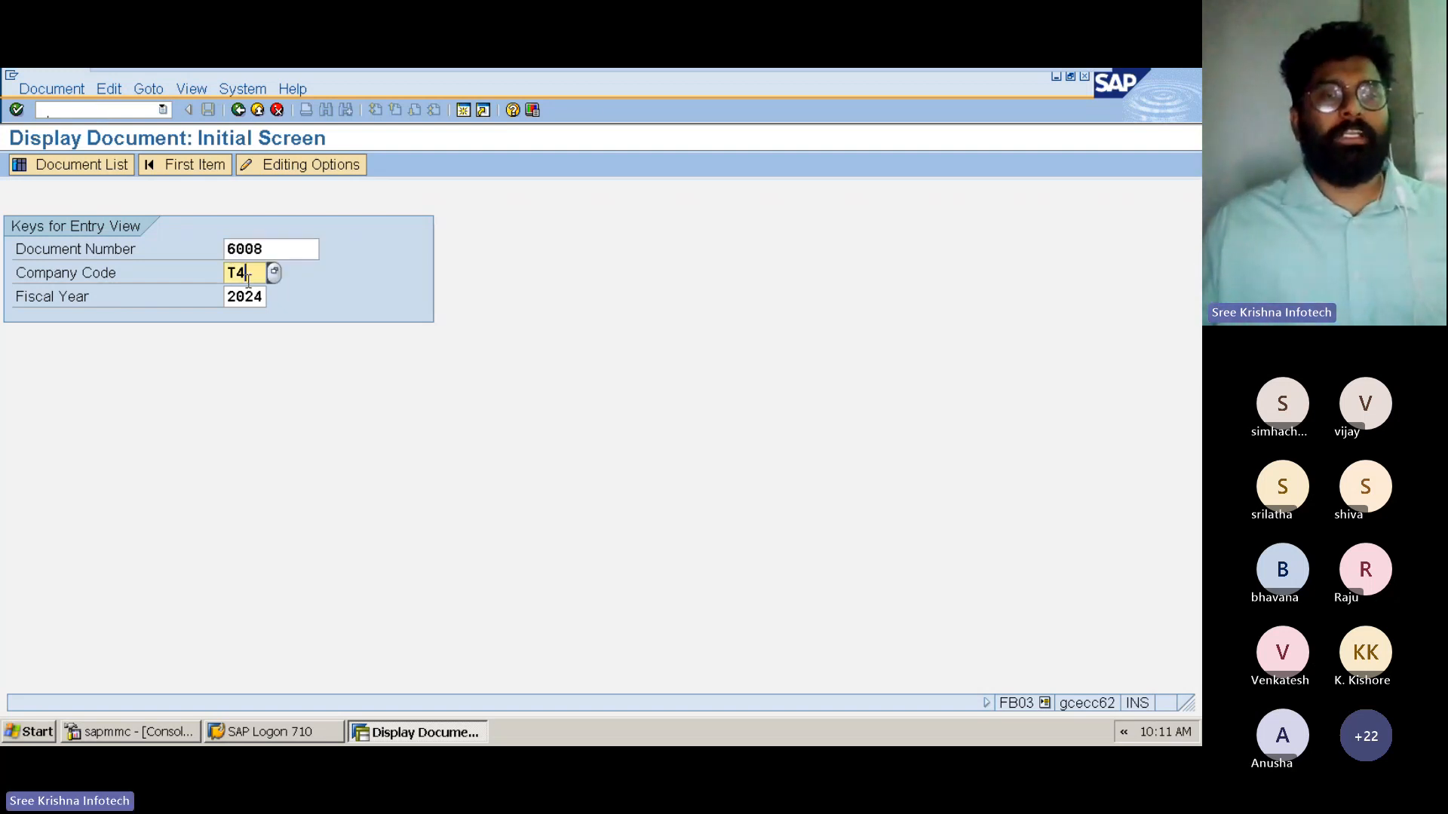
click(258, 295)
key(Return)
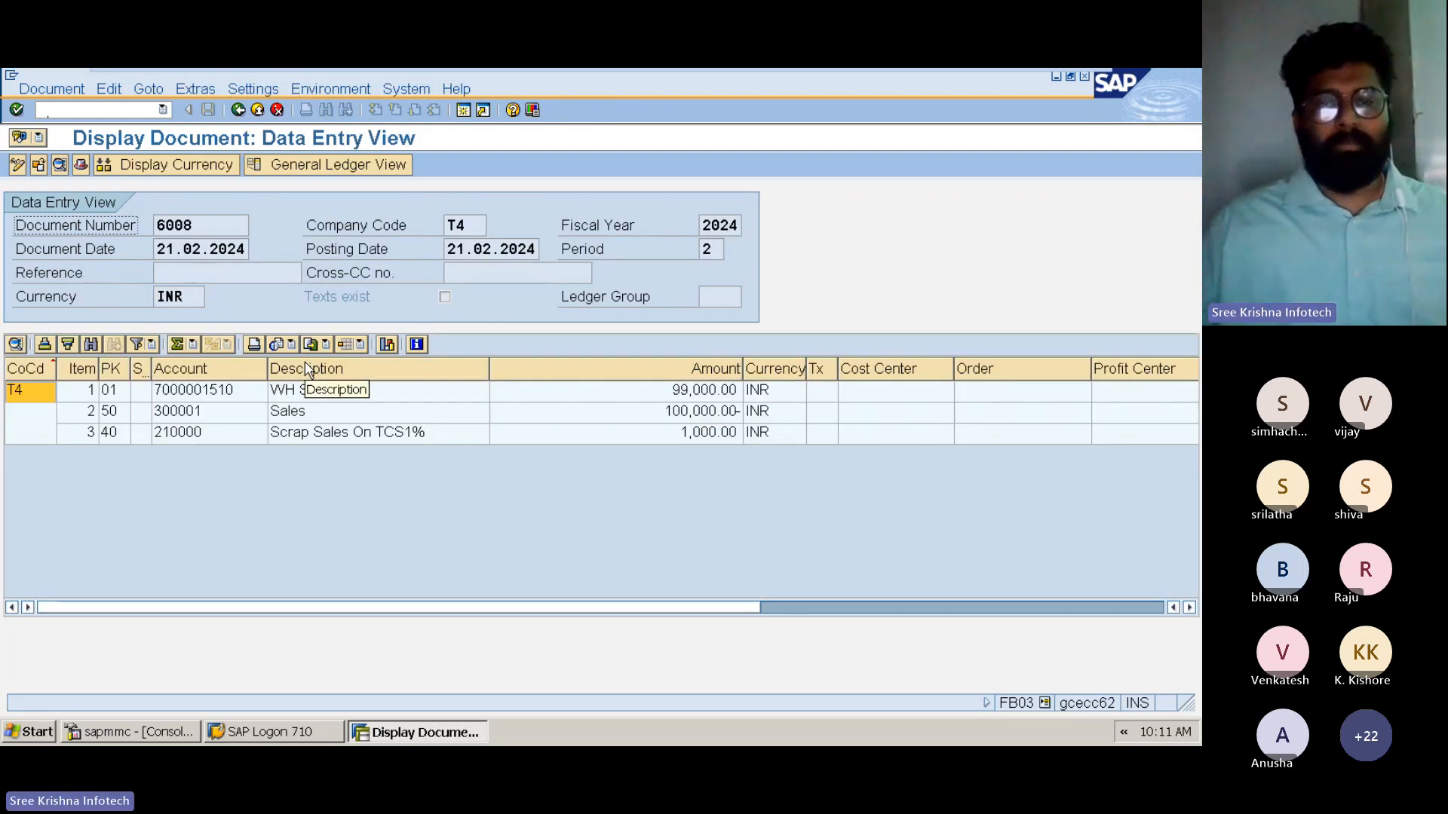
click(664, 436)
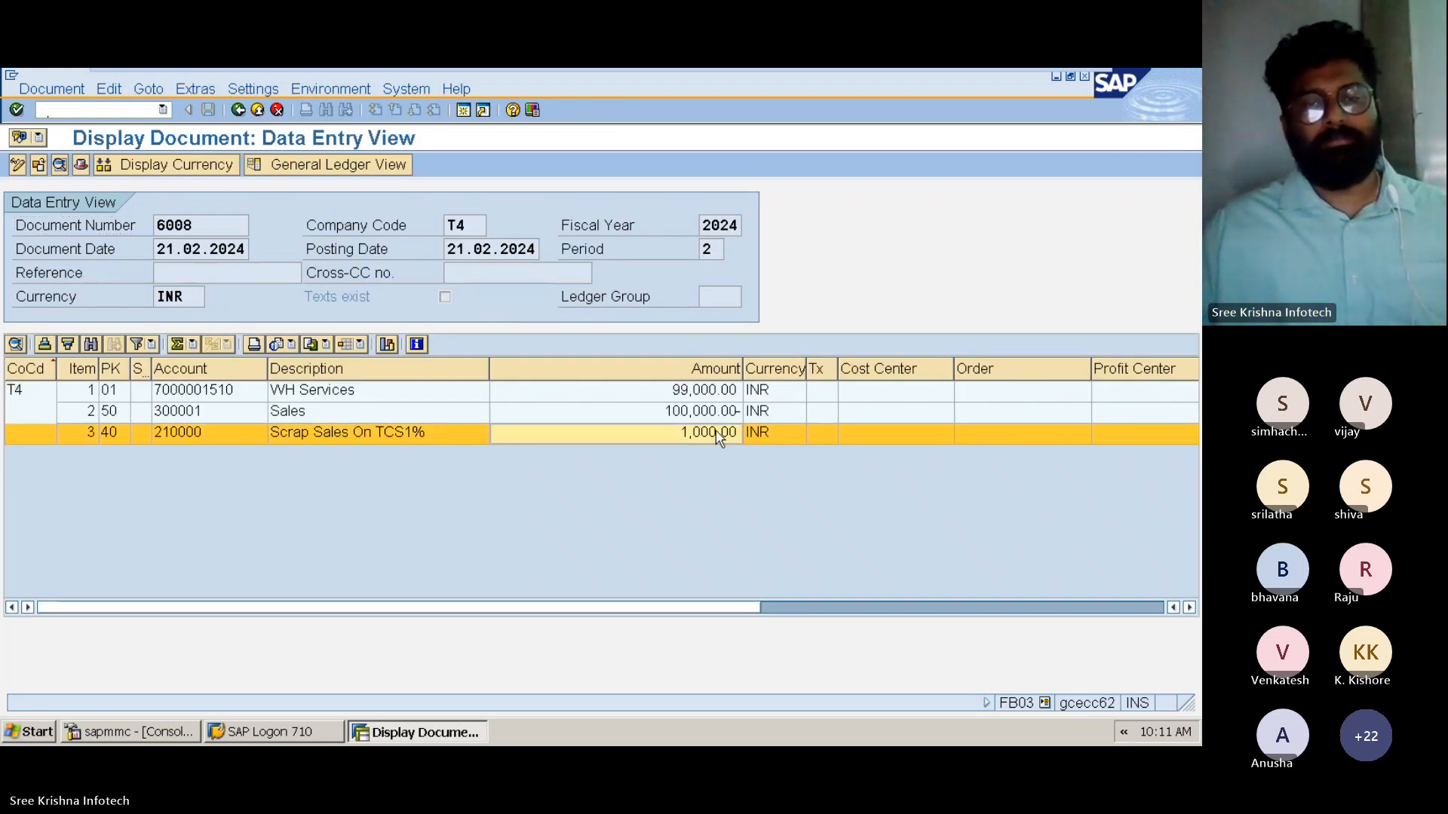
Leave the document display and start transaction J1INMIS
key(ctrl)
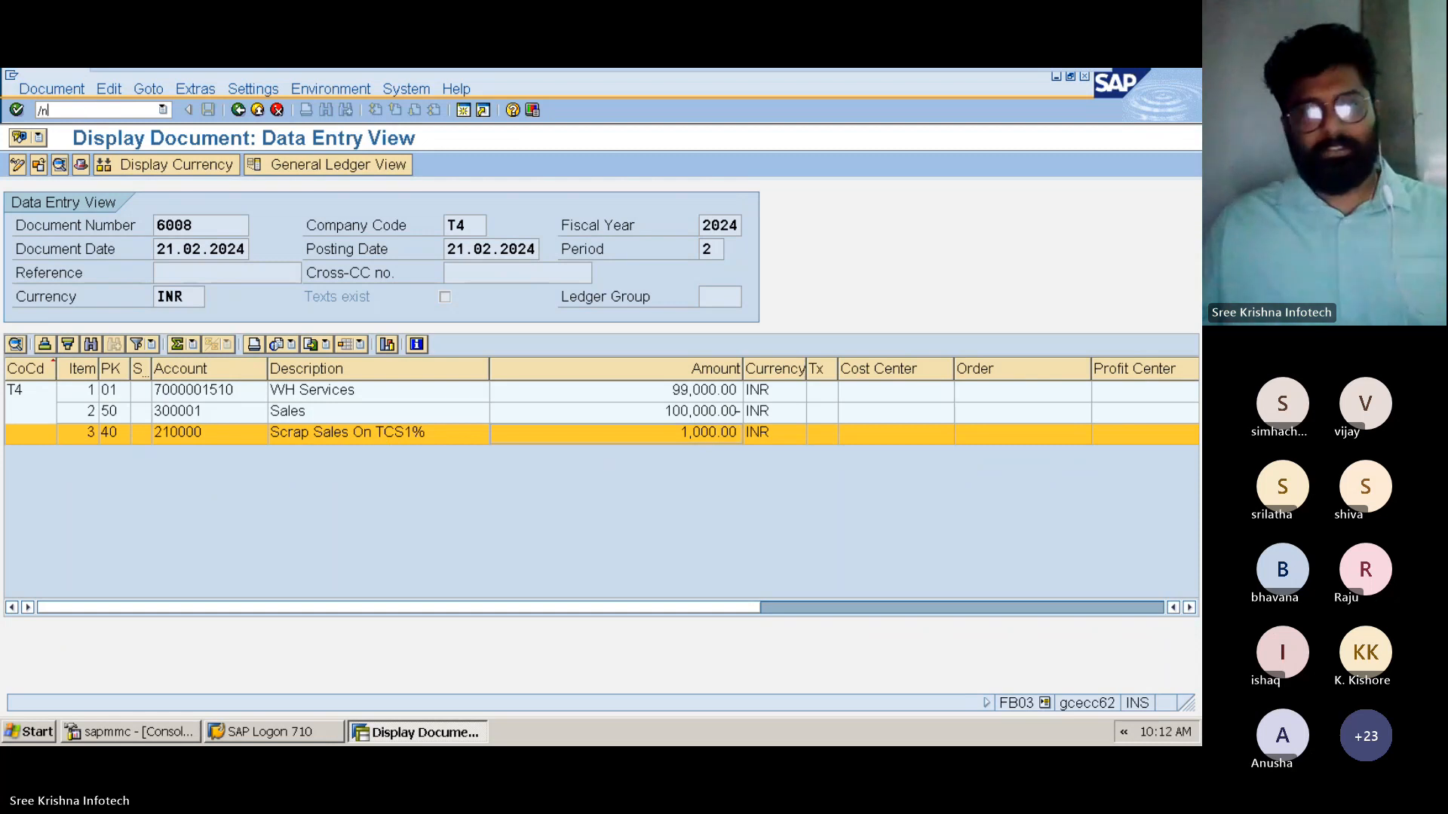
key(Return)
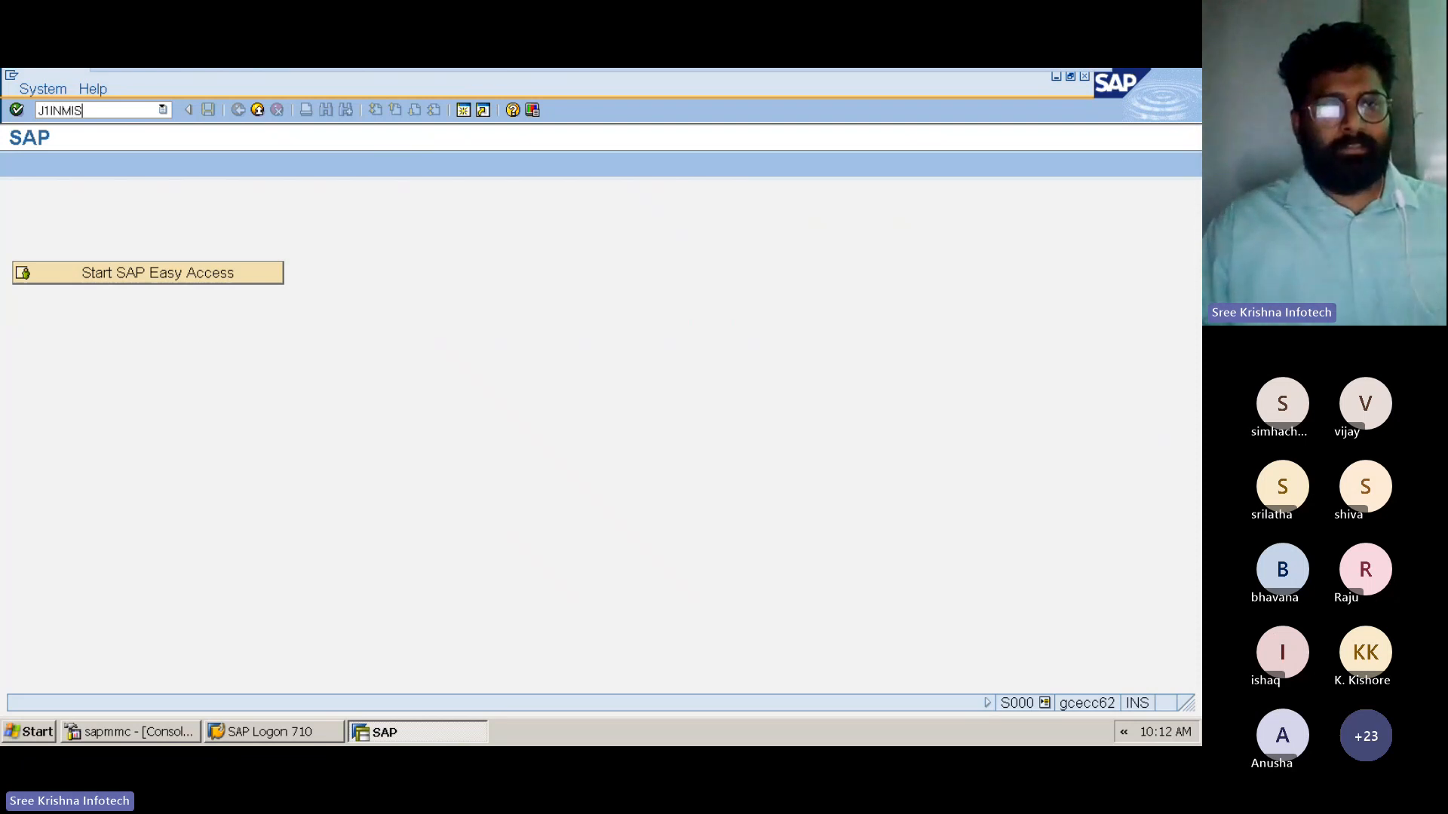
key(Return)
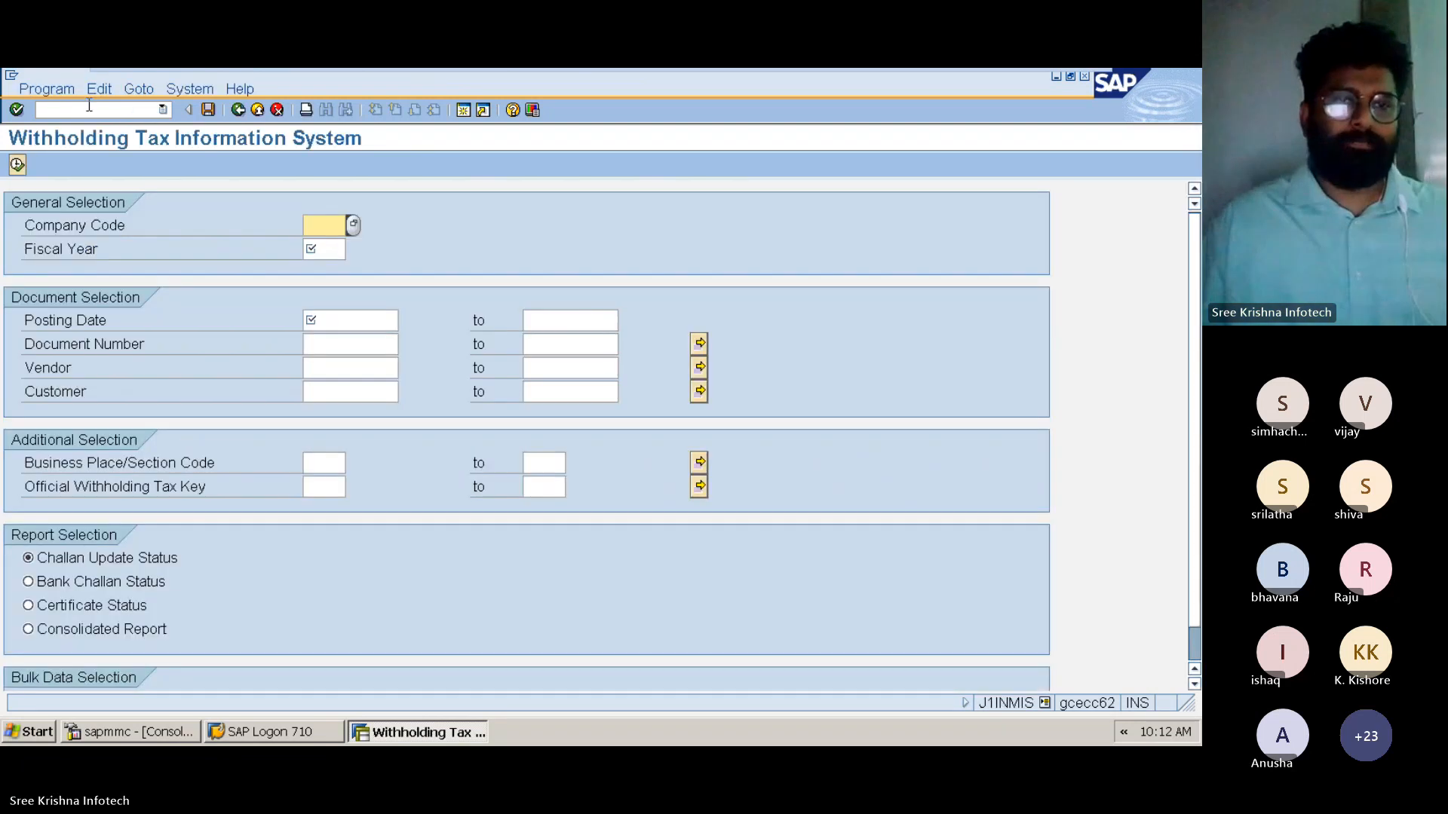
Set the report's general selection to company code T4 and fiscal year 2024
key(Down)
key(Tab)
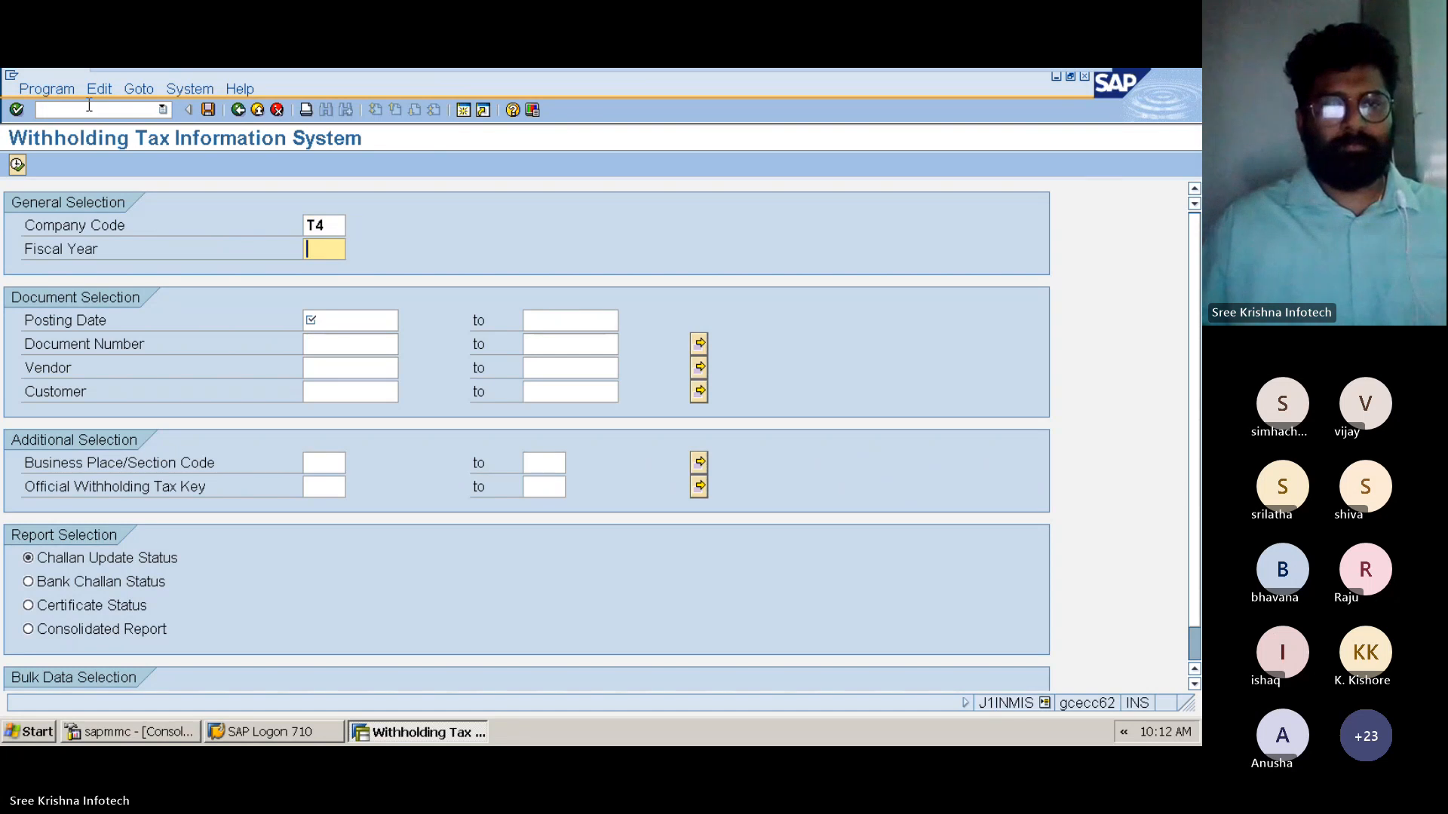
key(space)
key(Down)
key(Tab)
Set the posting date range from 21.02.2024 to 21.02.2024
key(space)
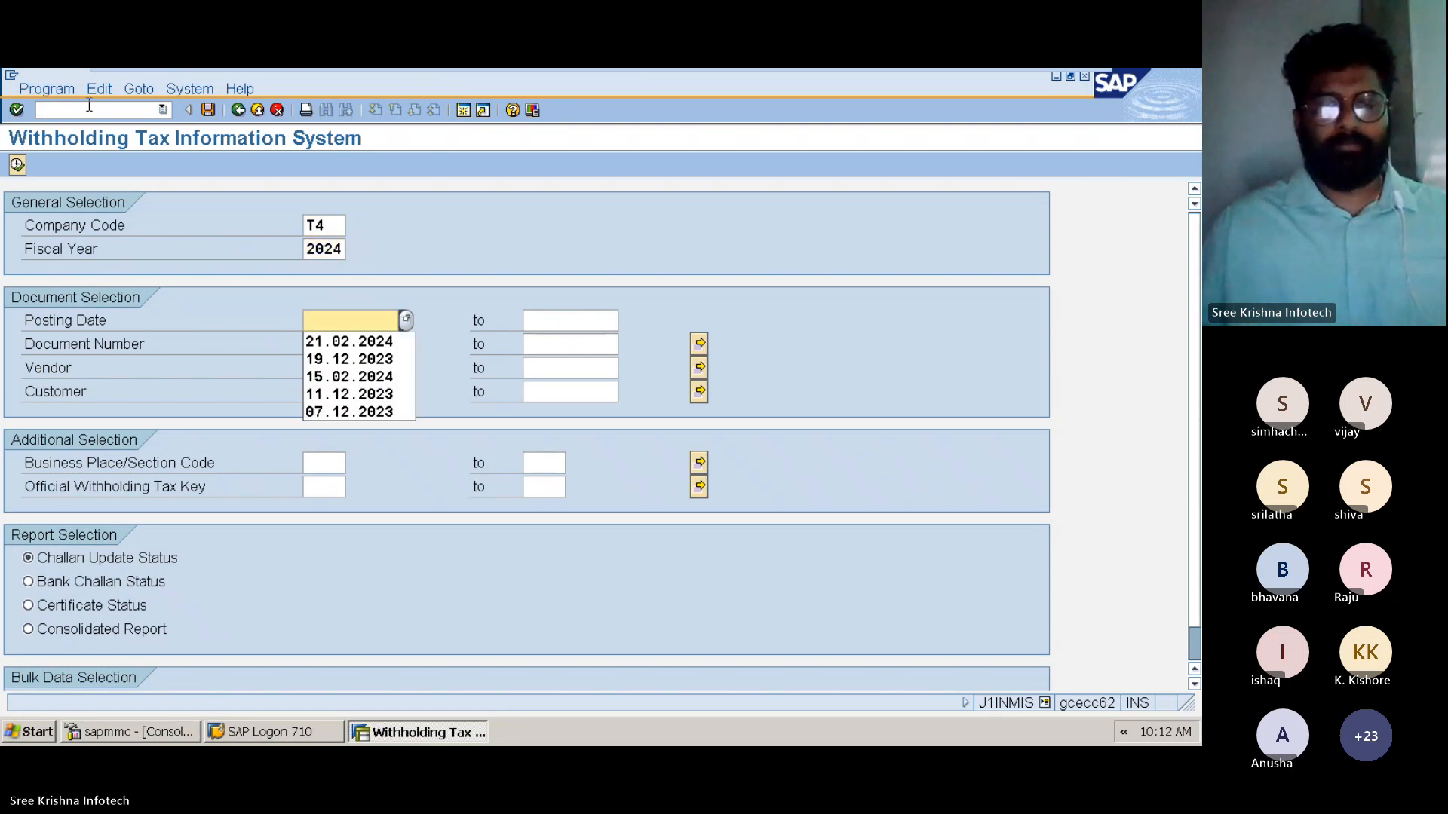
key(Down)
key(Return)
key(Tab)
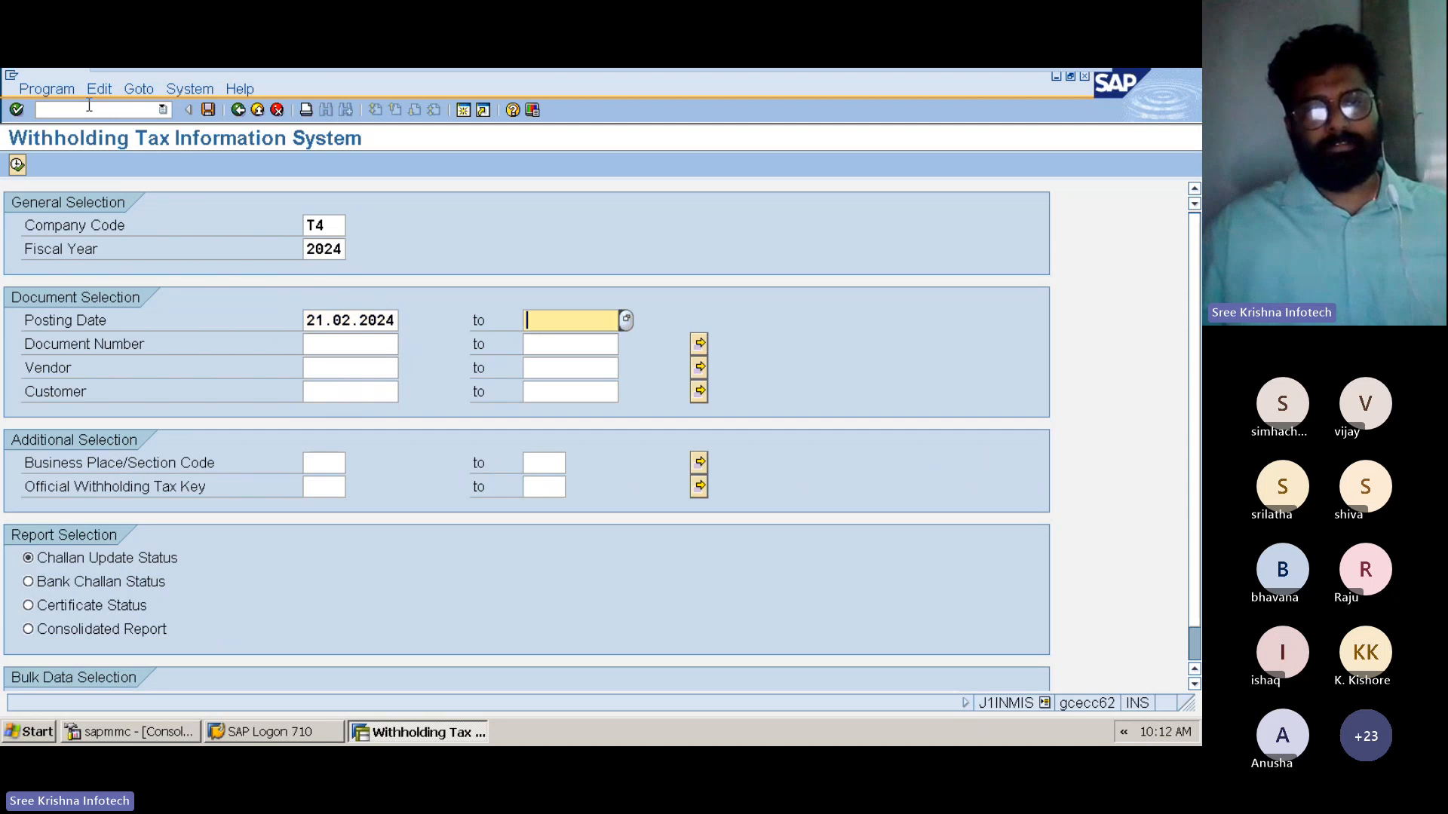
key(space)
key(Down)
key(Tab)
Enter document number 6008 and choose WH SERVICES as the customer from the company code's customer list
text(6008)
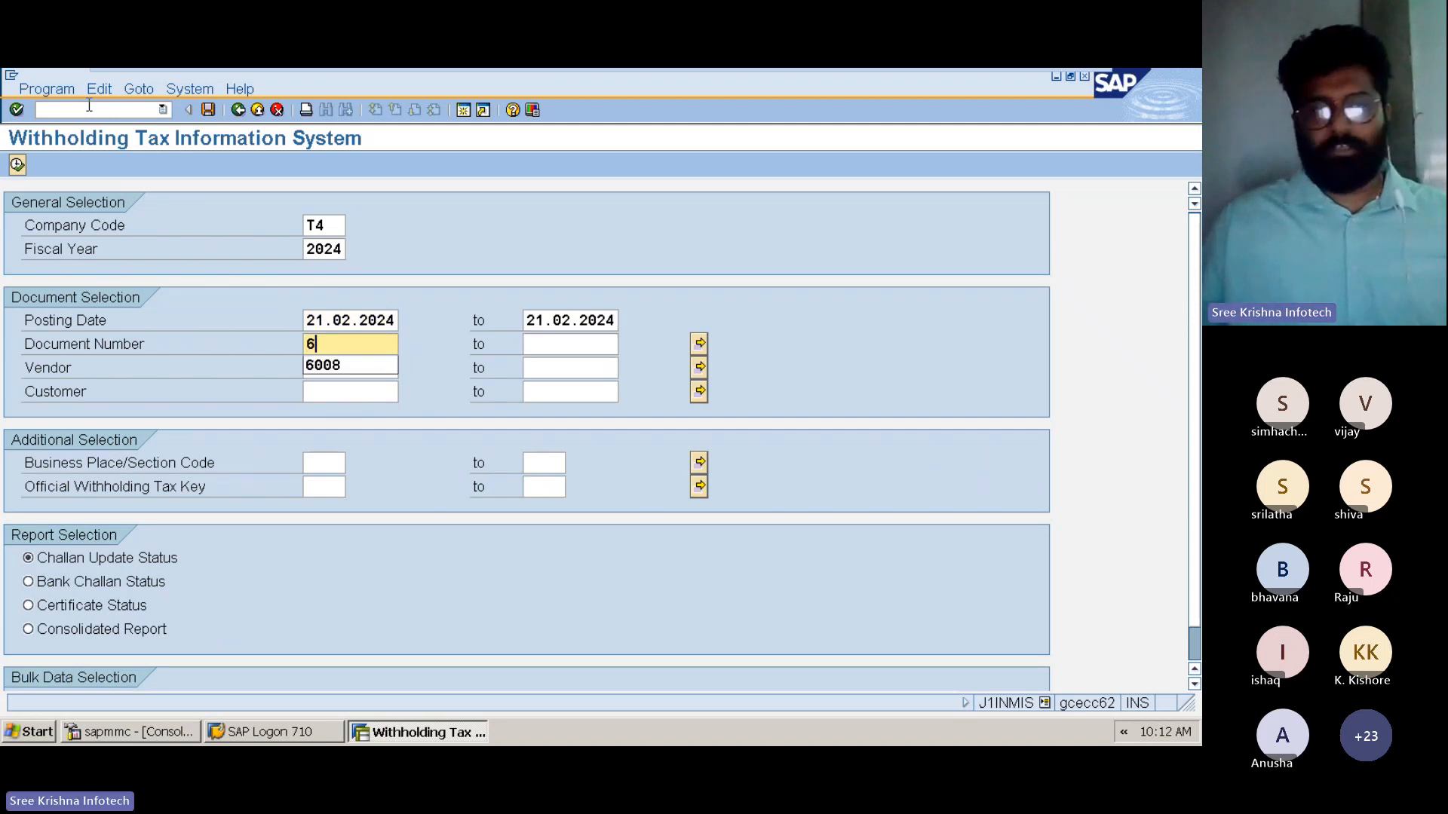
key(Tab)
key(Tab)
key(Tab)
key(Tab)
key(Tab)
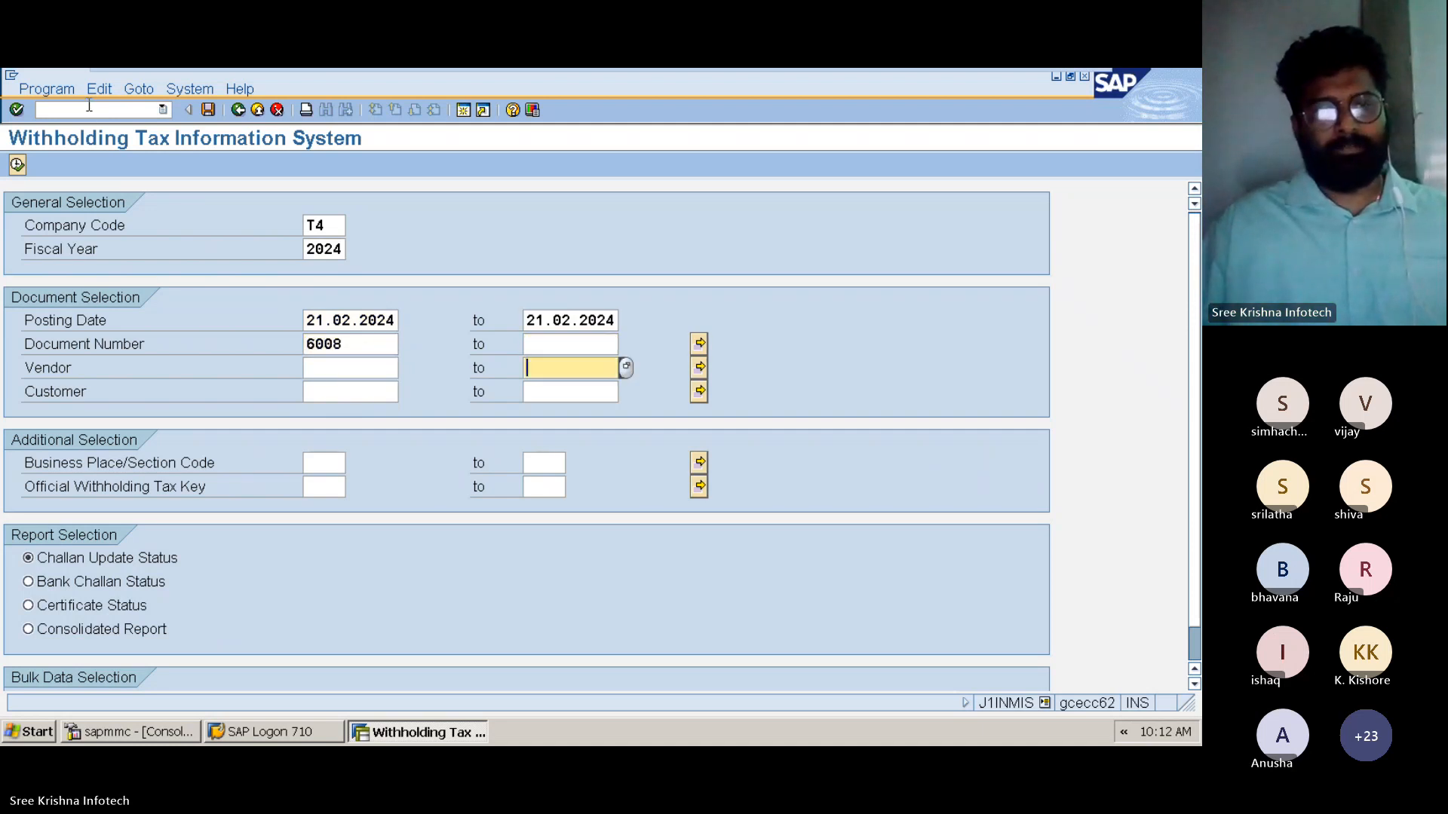
key(F4)
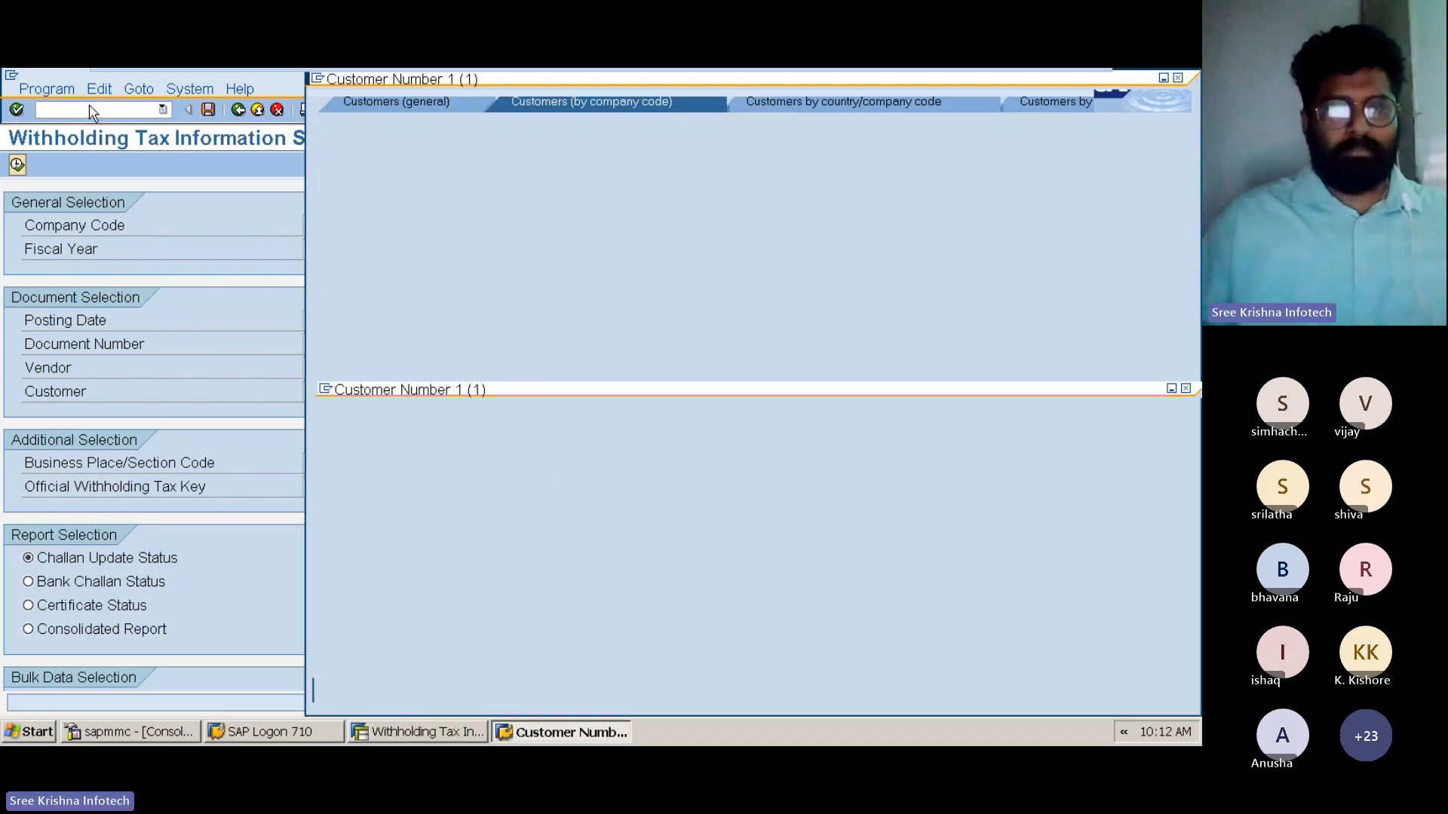
key(Return)
key(Down)
key(Down)
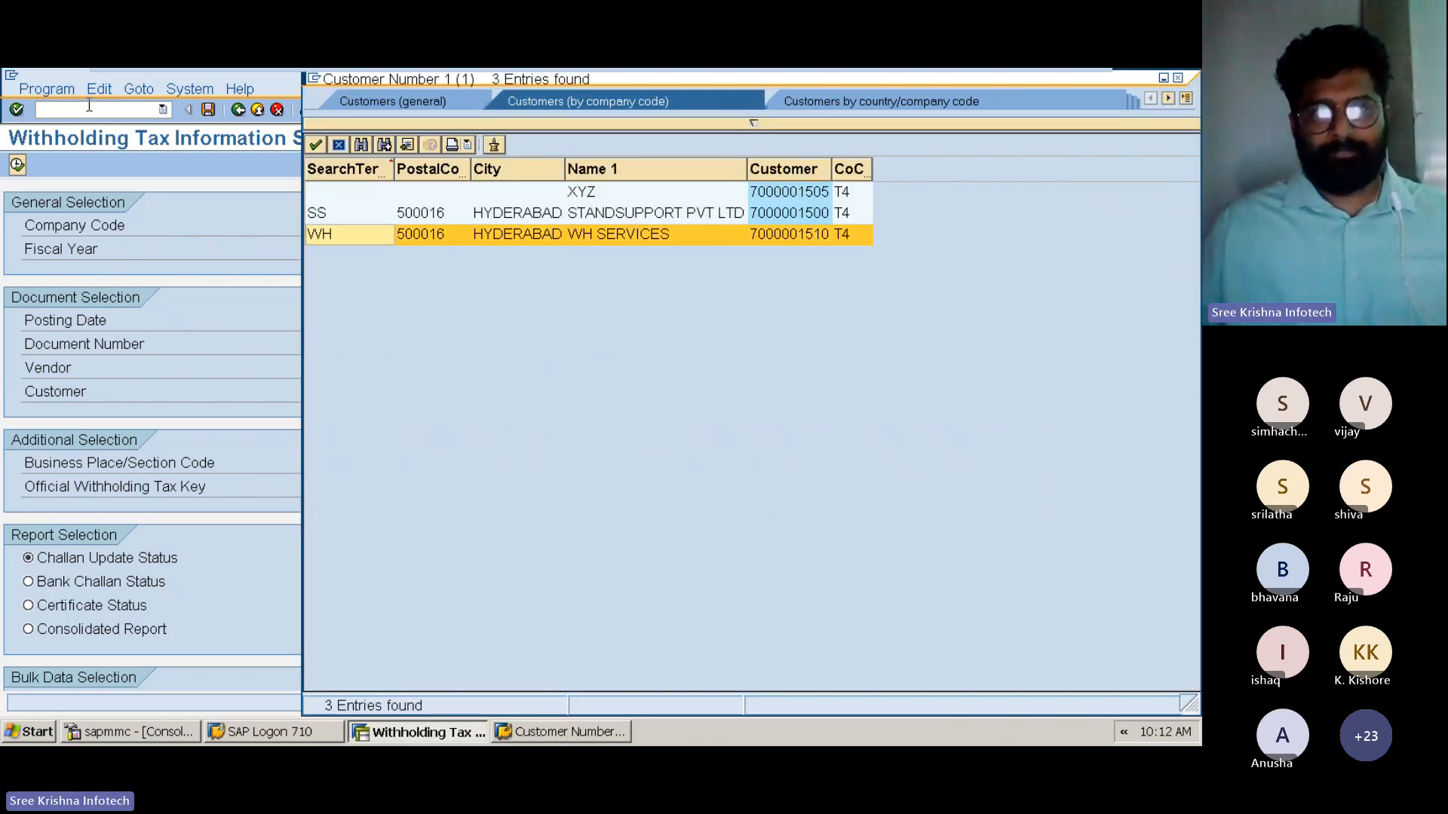
key(Return)
Set the business place/section code range from 4T to 4T
key(Tab)
key(Tab)
key(F4)
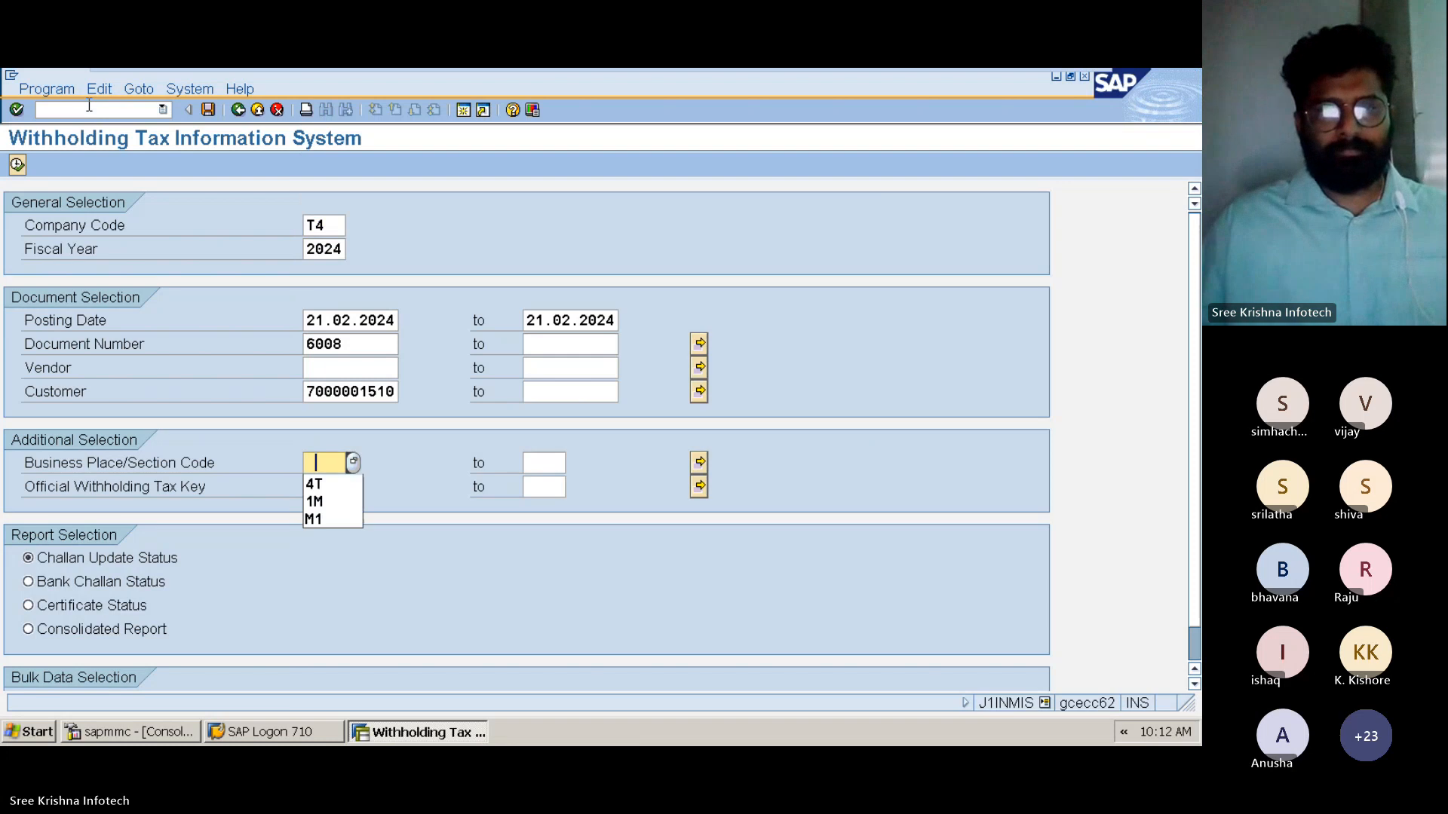
key(Down)
key(Return)
key(Tab)
key(F4)
key(Down)
key(Return)
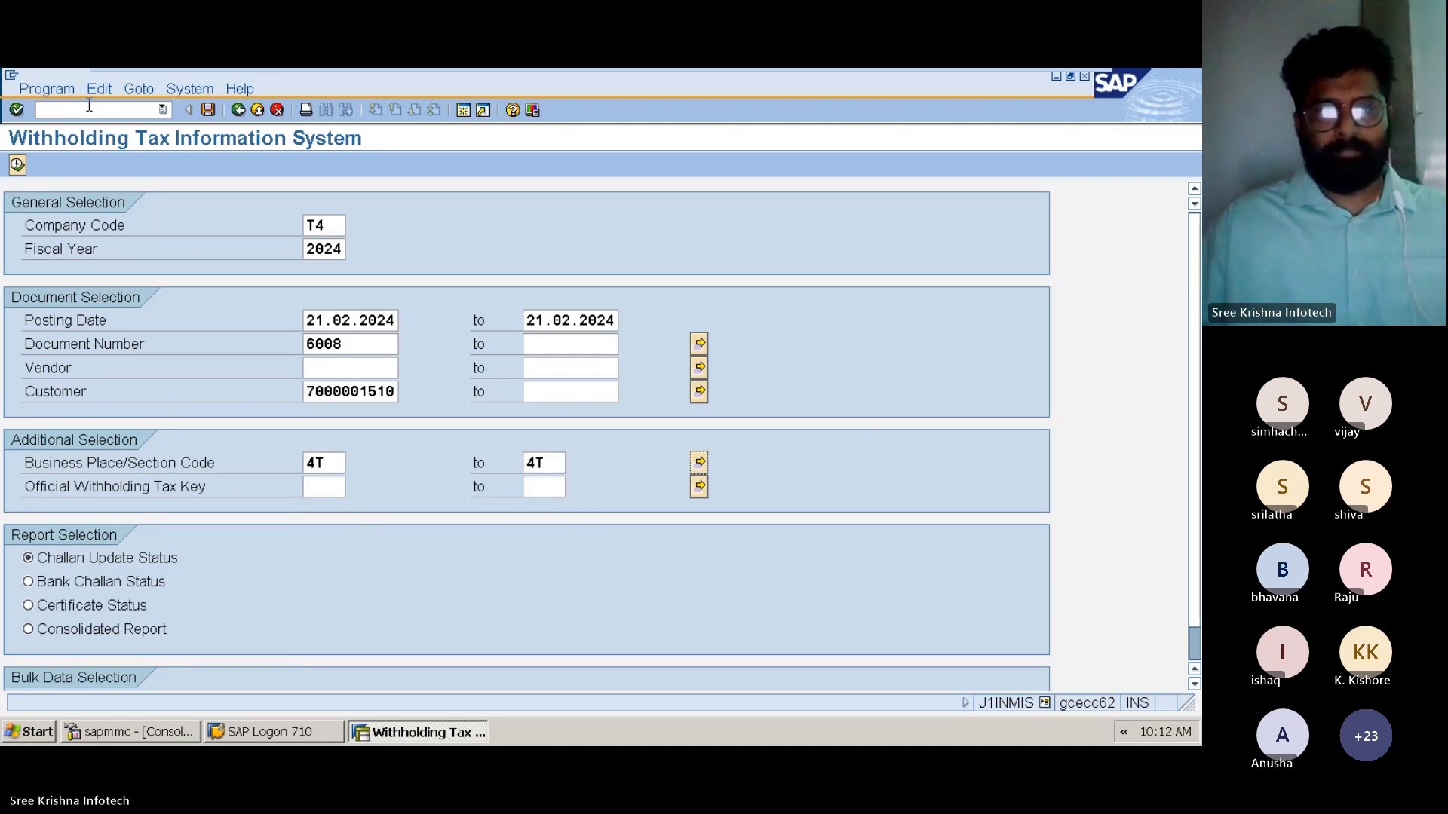
Set the official withholding tax key to 206C and execute the challan update status report
key(Tab)
key(F4)
key(Down)
key(Return)
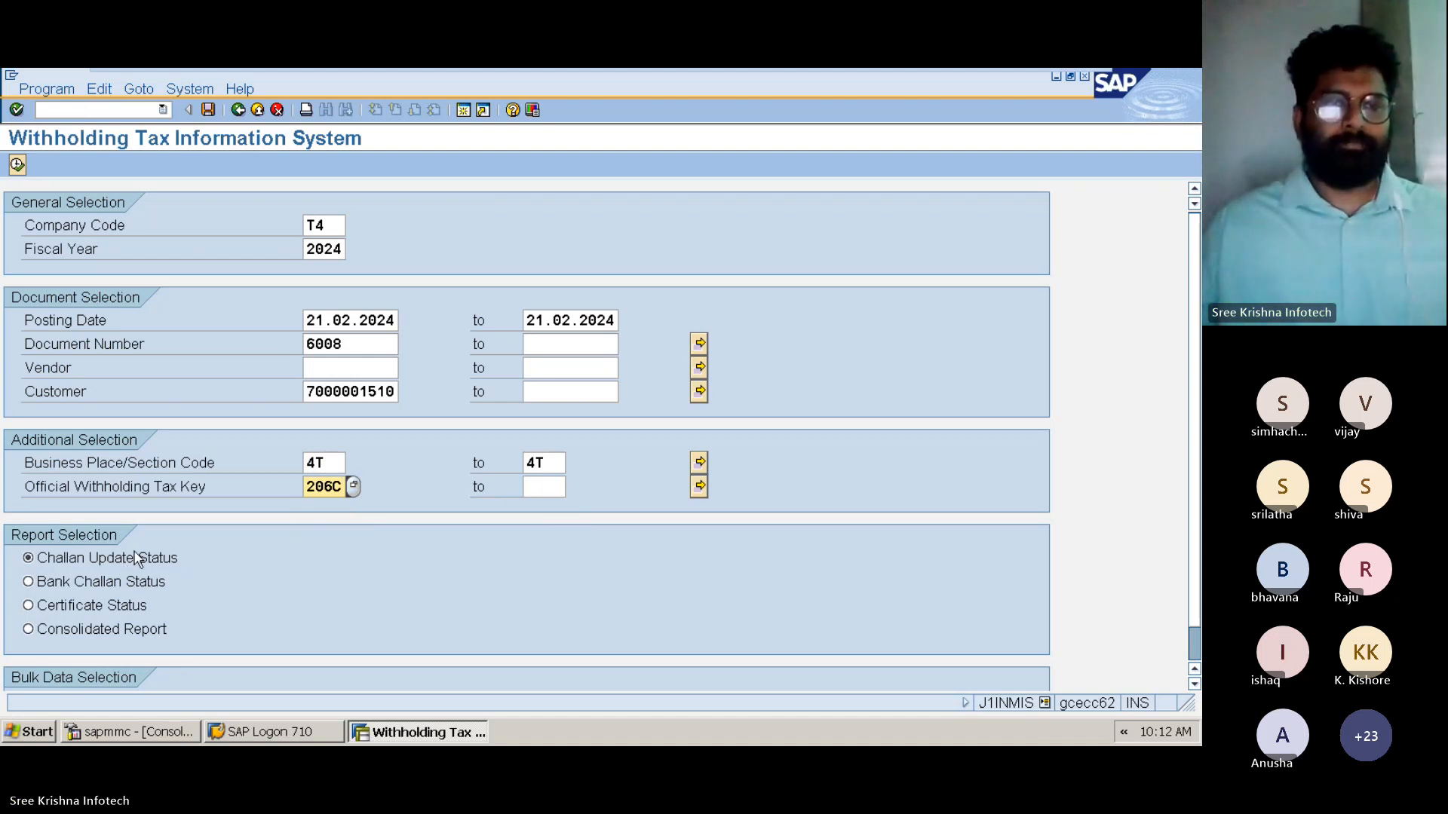
click(17, 165)
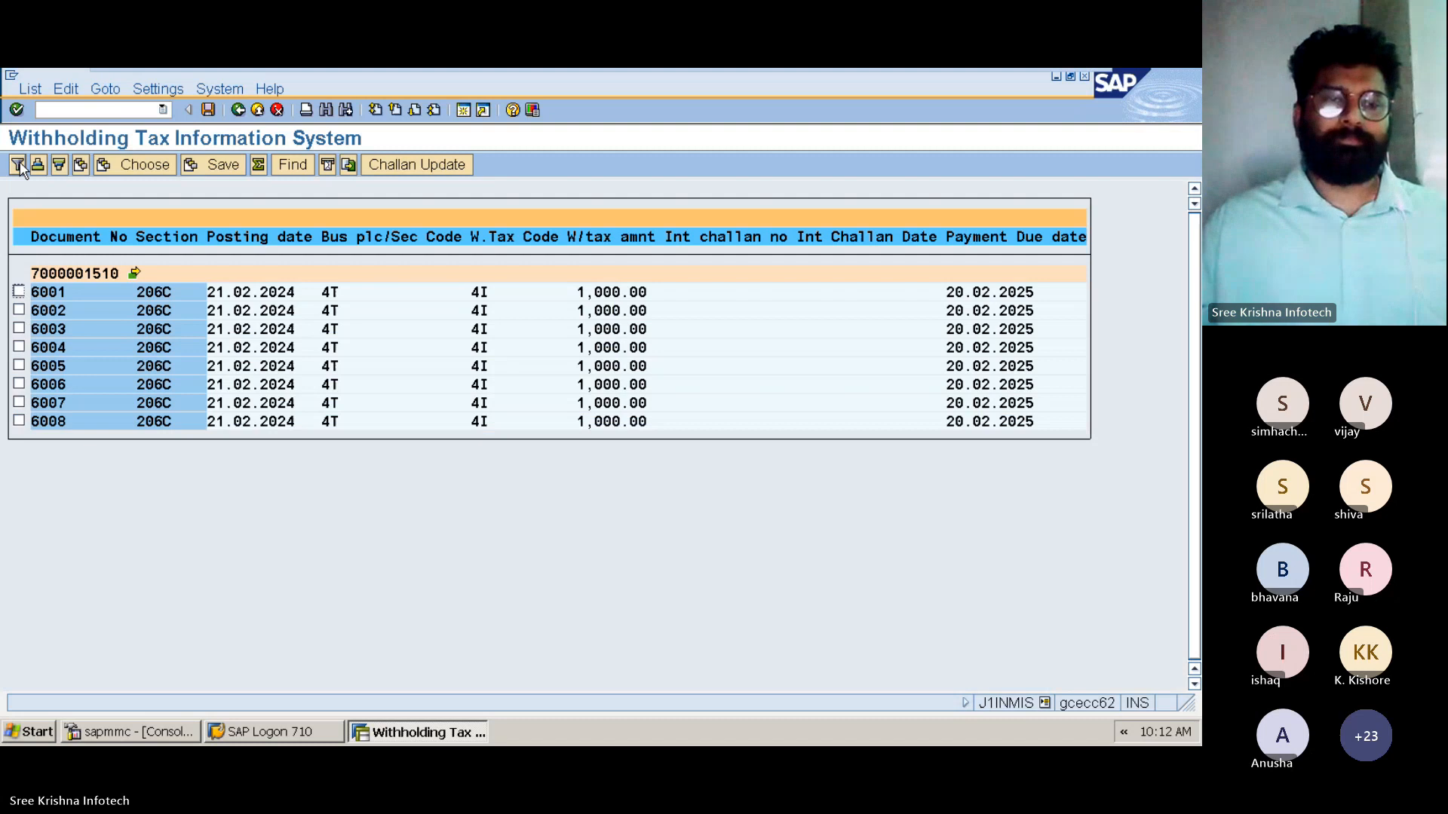
Select document 6008 in the withholding tax list and carry out its challan update
click(18, 420)
key(ctrl)
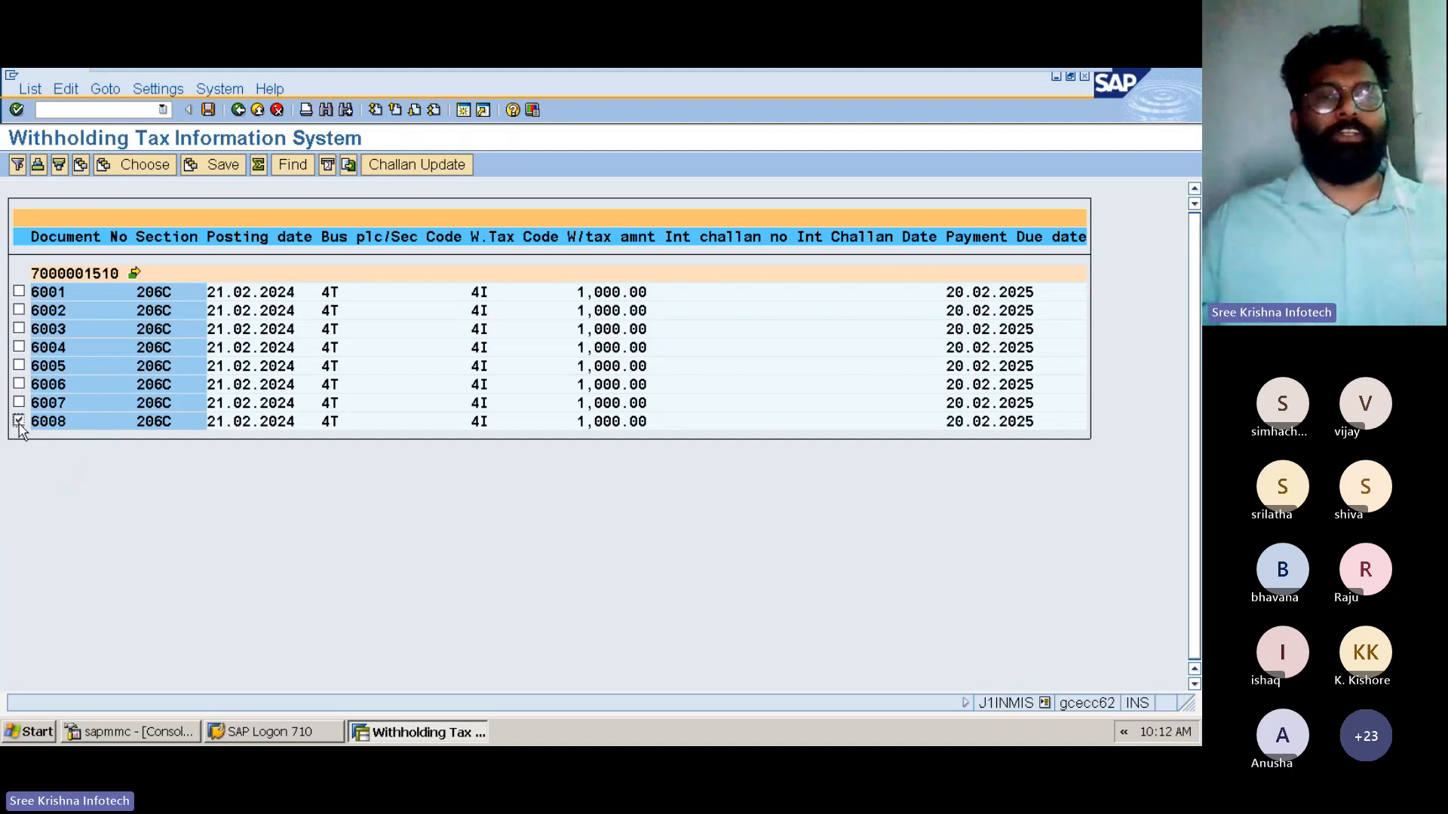
click(424, 167)
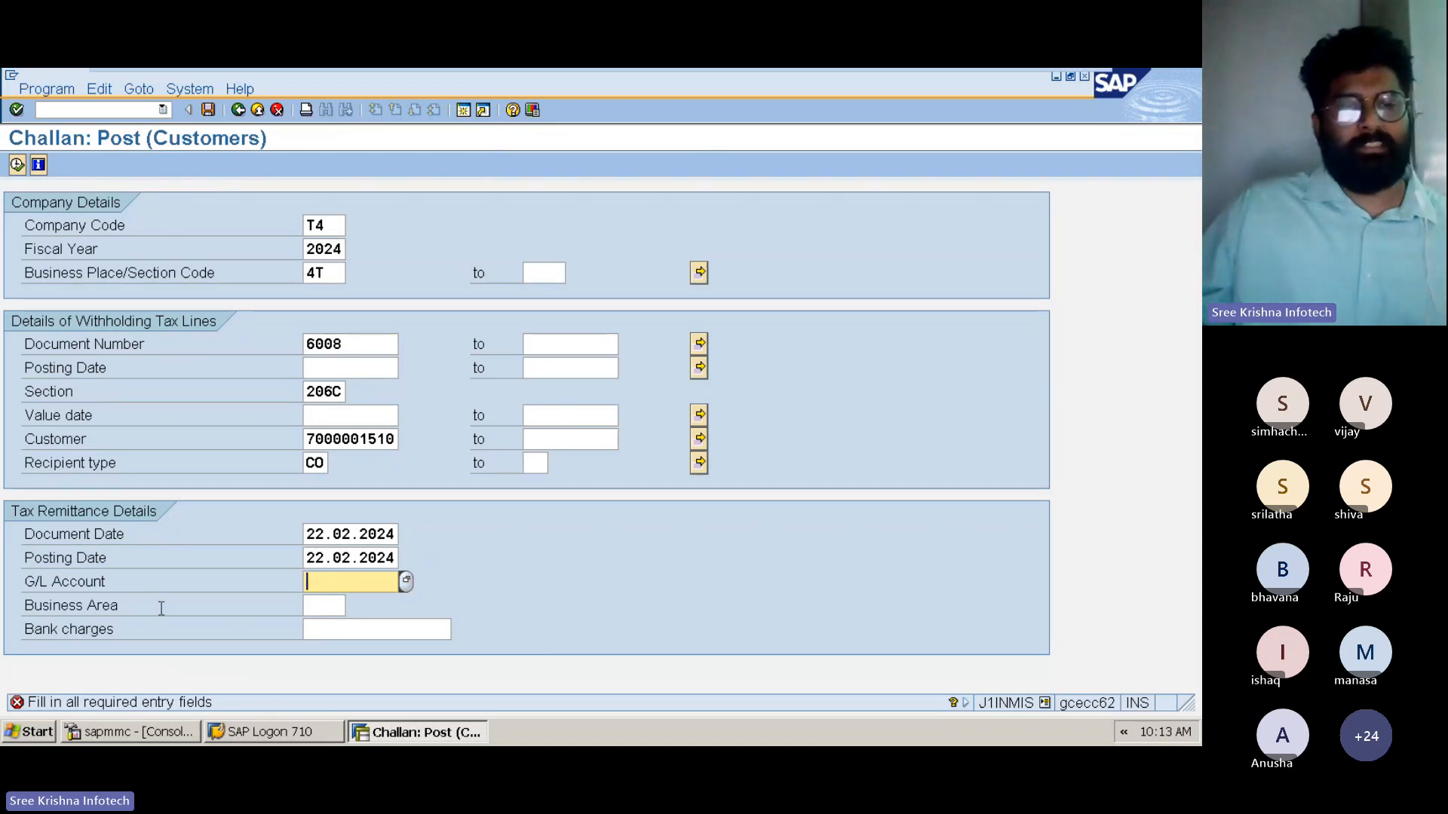
Look up the remittance G/L account in chart of accounts T4 using the account pattern 2*
click(162, 608)
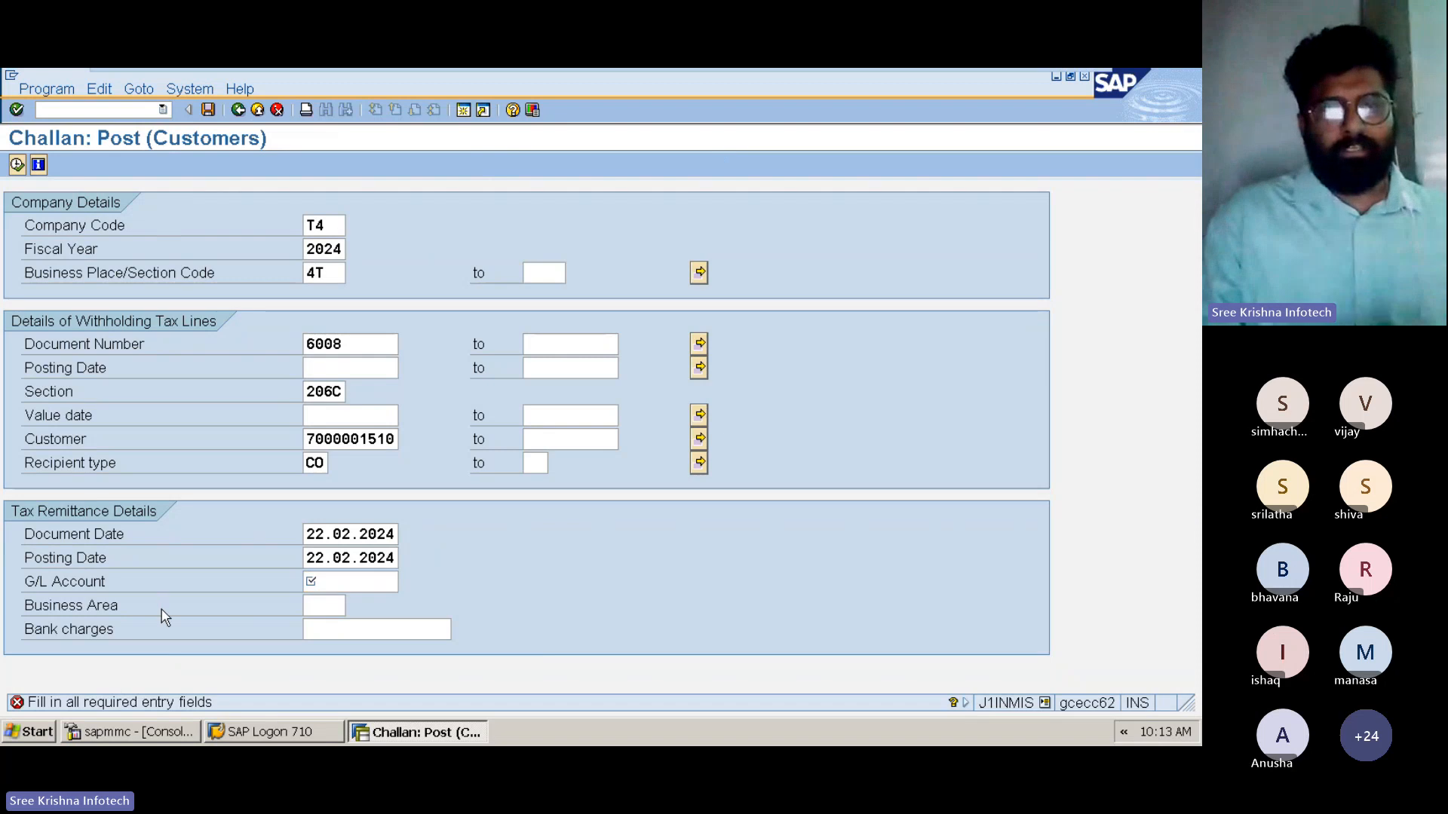
key(F4)
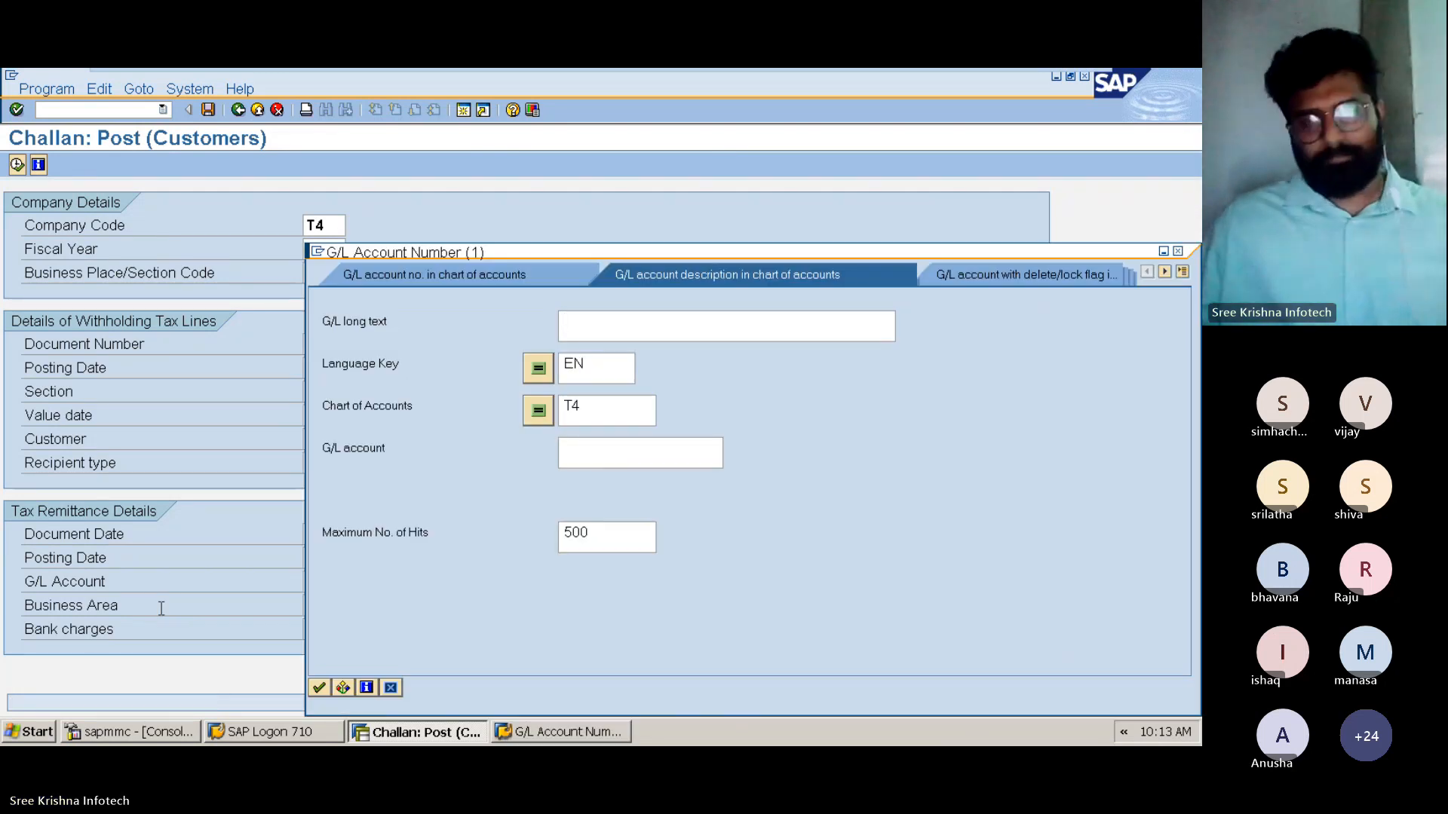
key(Down)
key(Down)
key(Down)
text(2*)
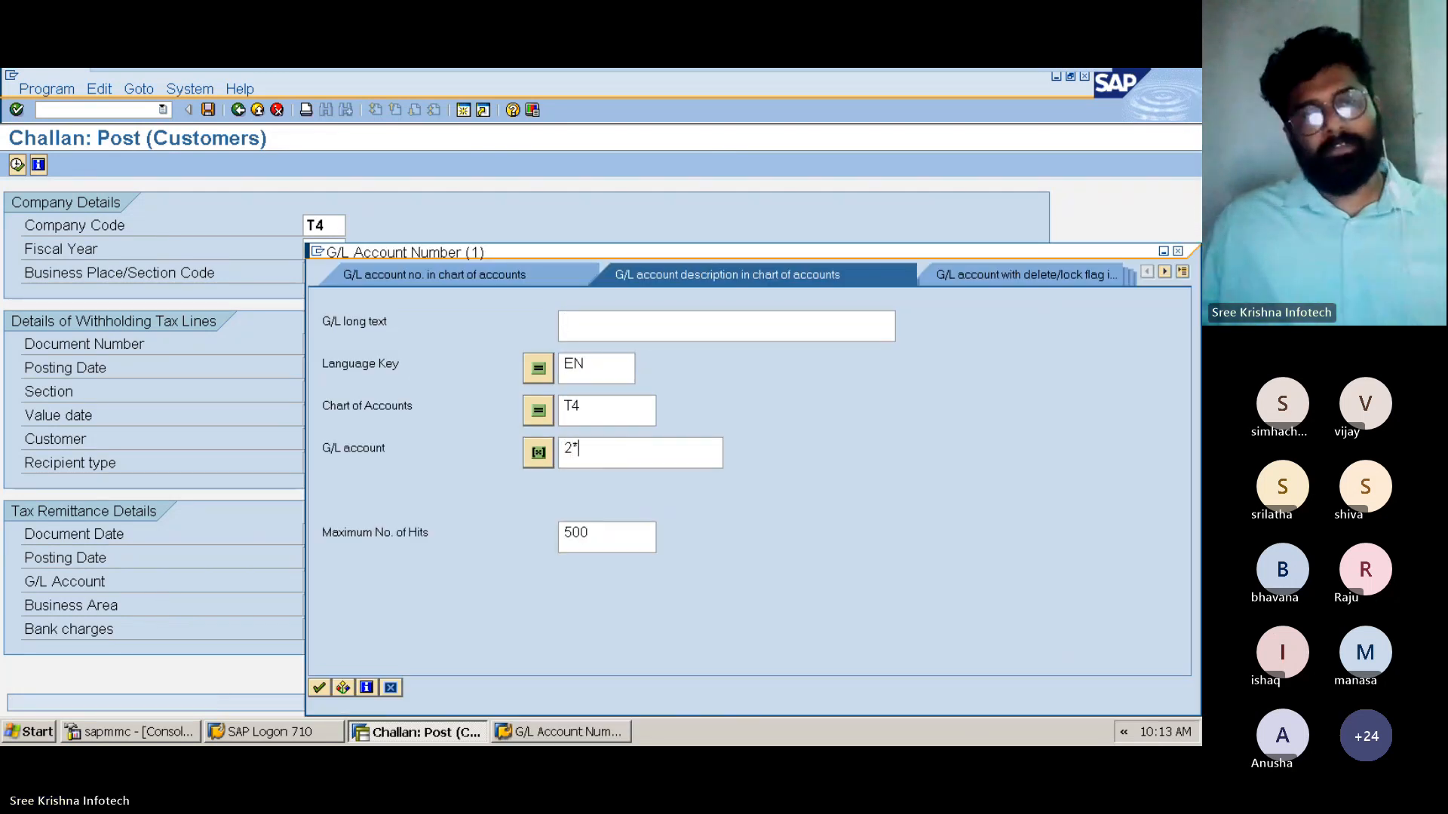
key(Return)
Choose Scarp Sales On TCS 1% Account as the G/L account for the tax remittance
key(Down)
key(Down)
key(Down)
key(Down)
key(Down)
key(Down)
key(Down)
key(Down)
key(Down)
key(Down)
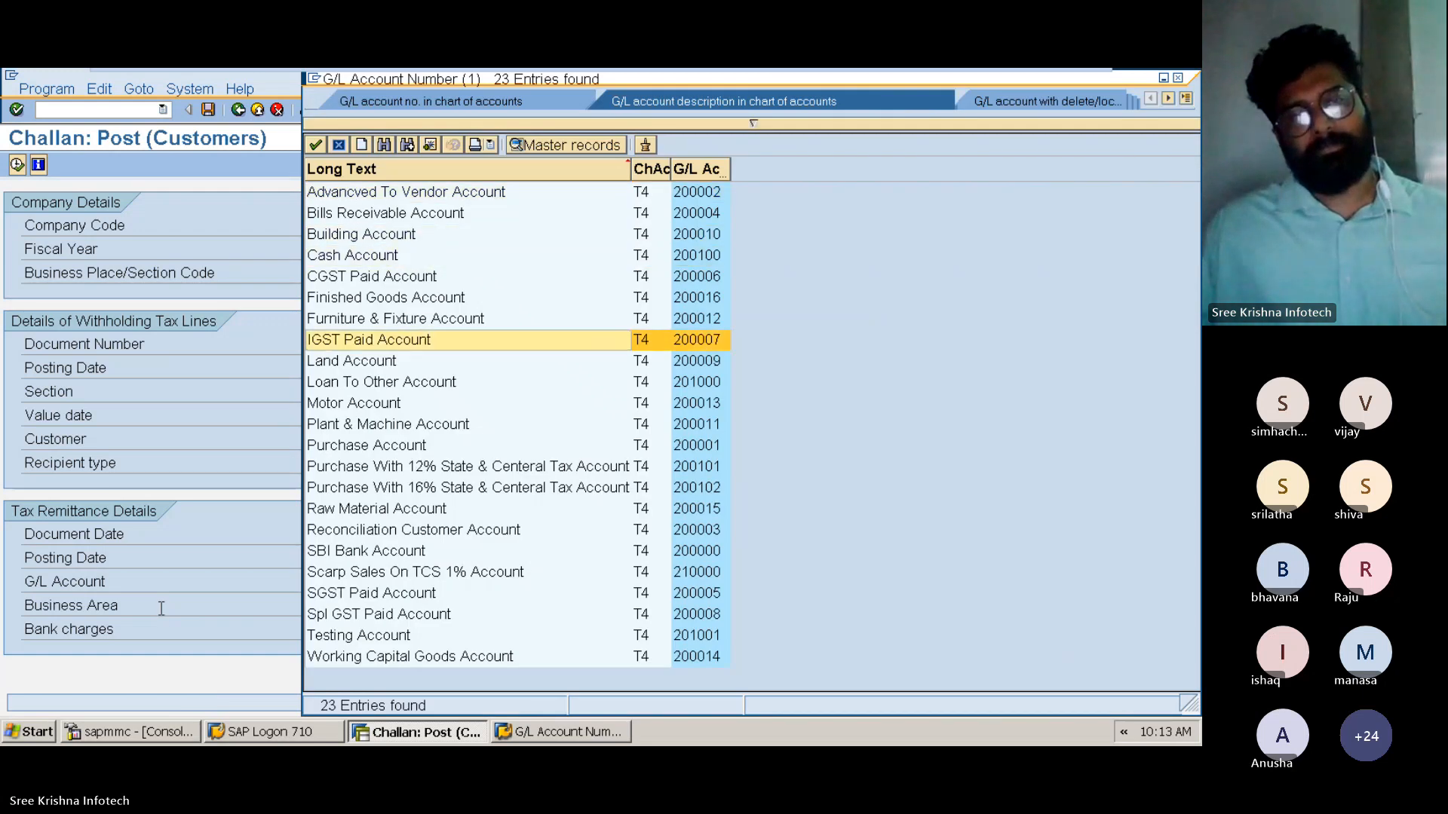
key(Down)
key(Down)
key(Down)
key(Down)
key(Down)
key(Down)
key(Down)
key(Down)
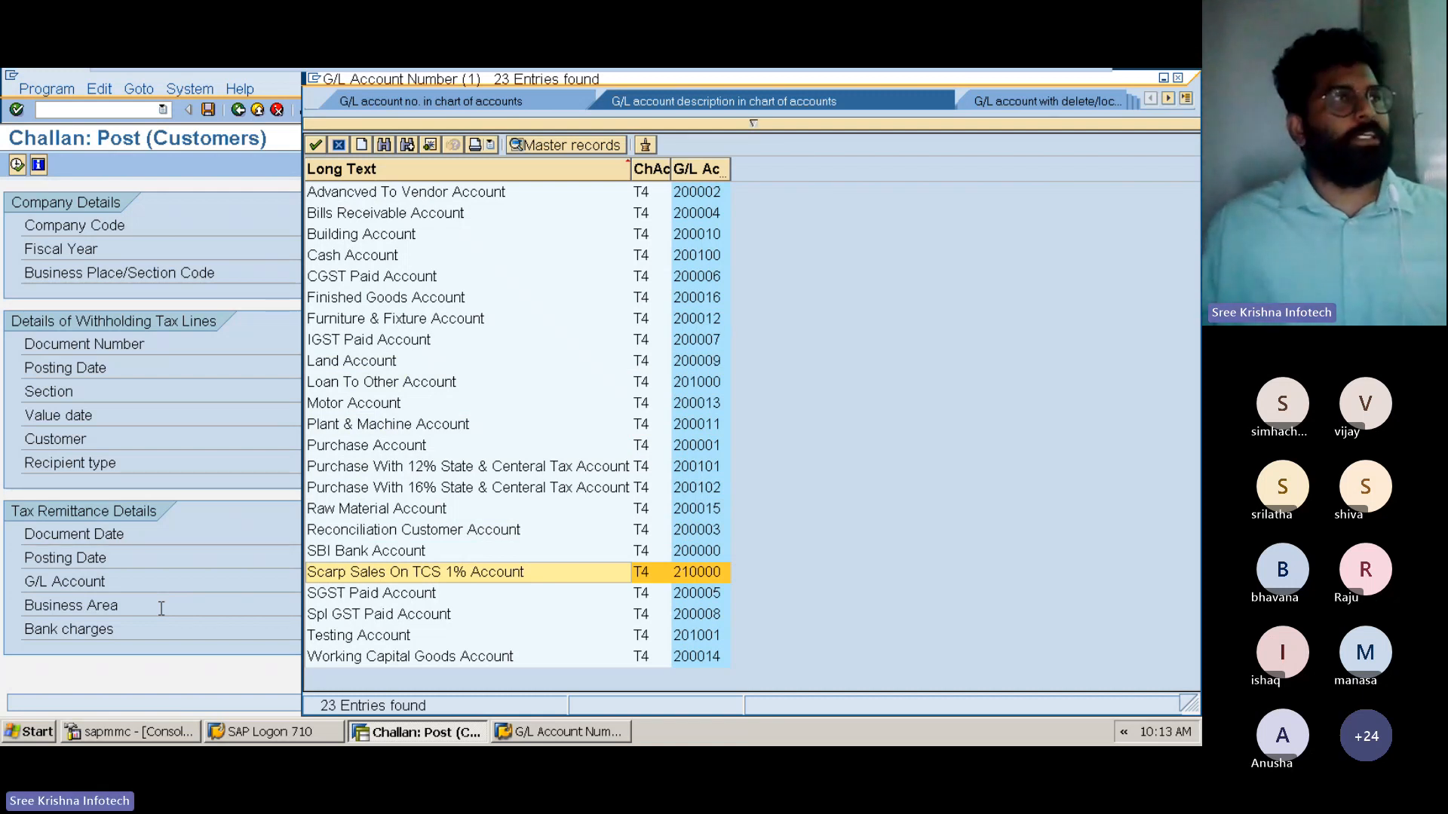
key(Return)
Set the business area to T4H and execute the customer challan posting
key(Tab)
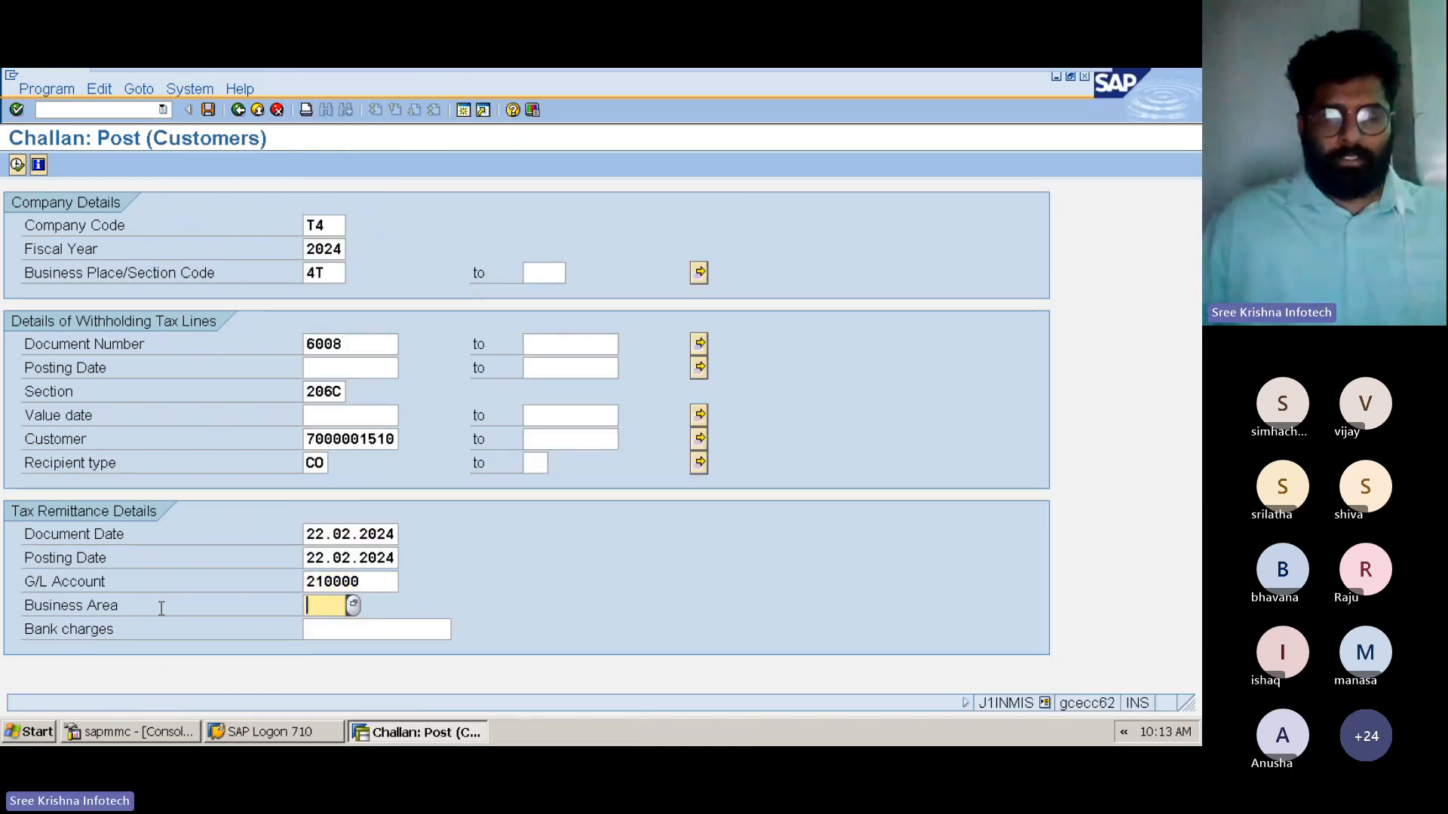
text(T4H)
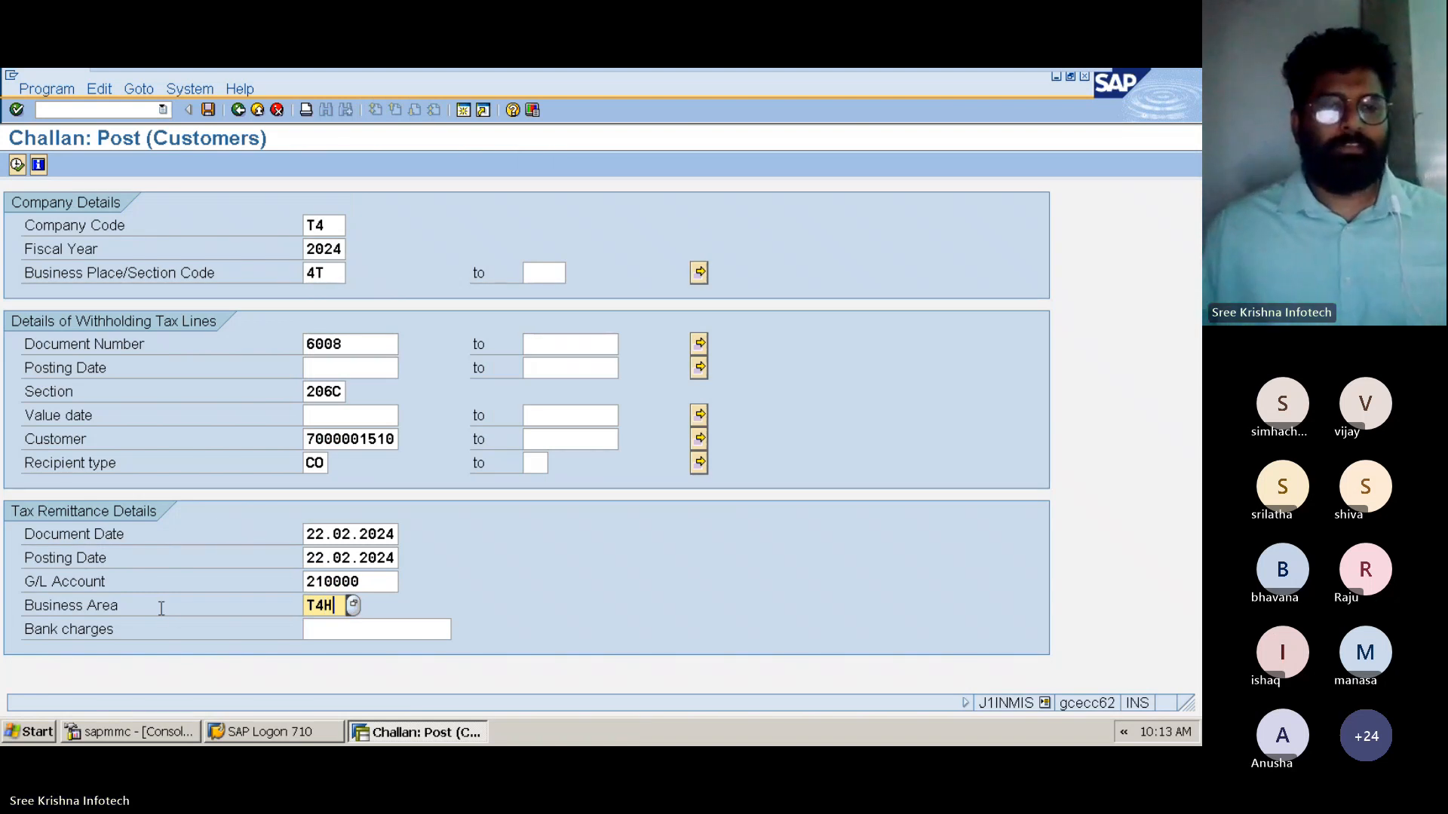
click(16, 164)
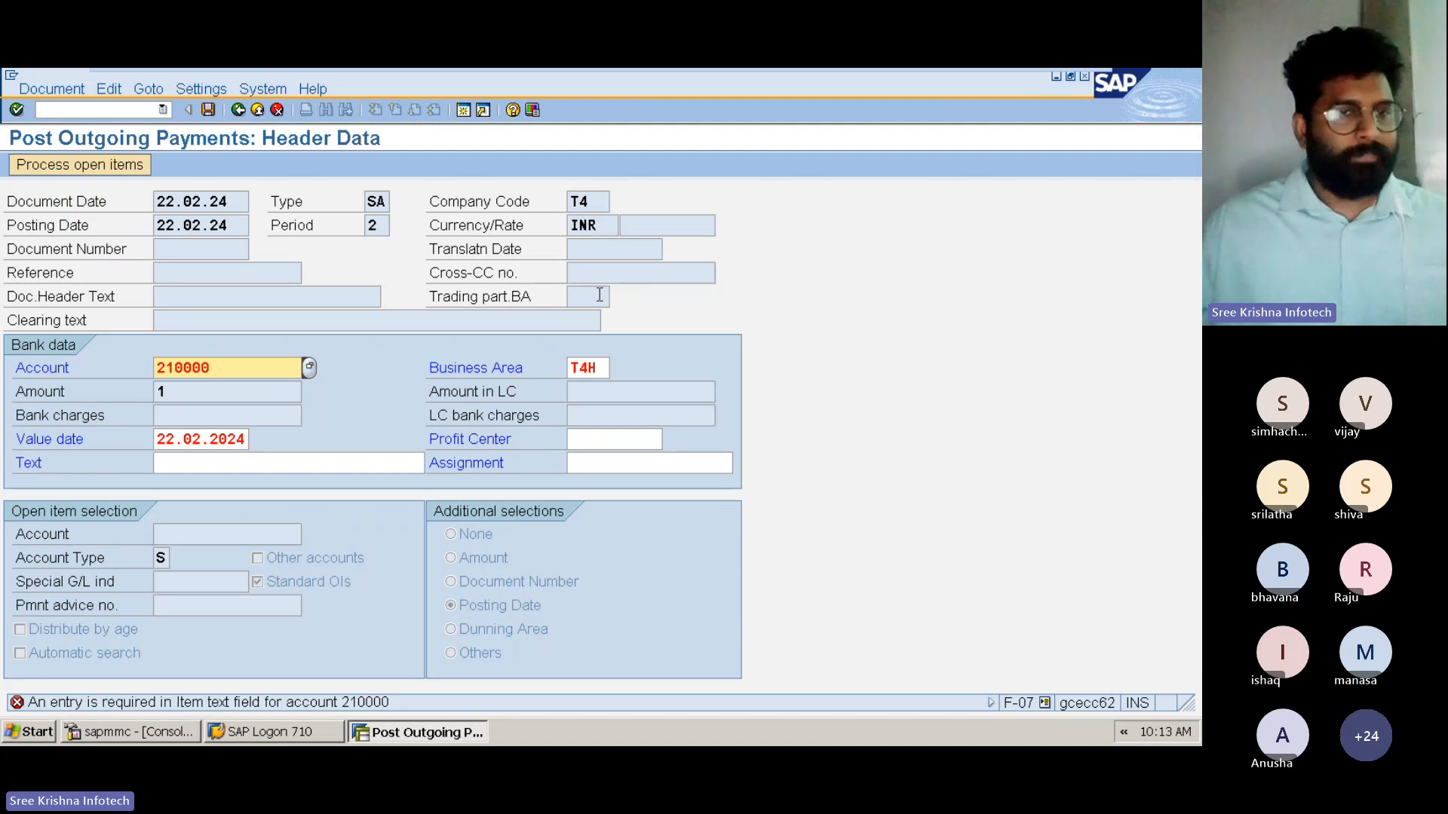
Set the bank data text to TCS On Sale Of Scrap Account and process the open items with the Document Number criterion
click(167, 460)
text(T)
key(Down)
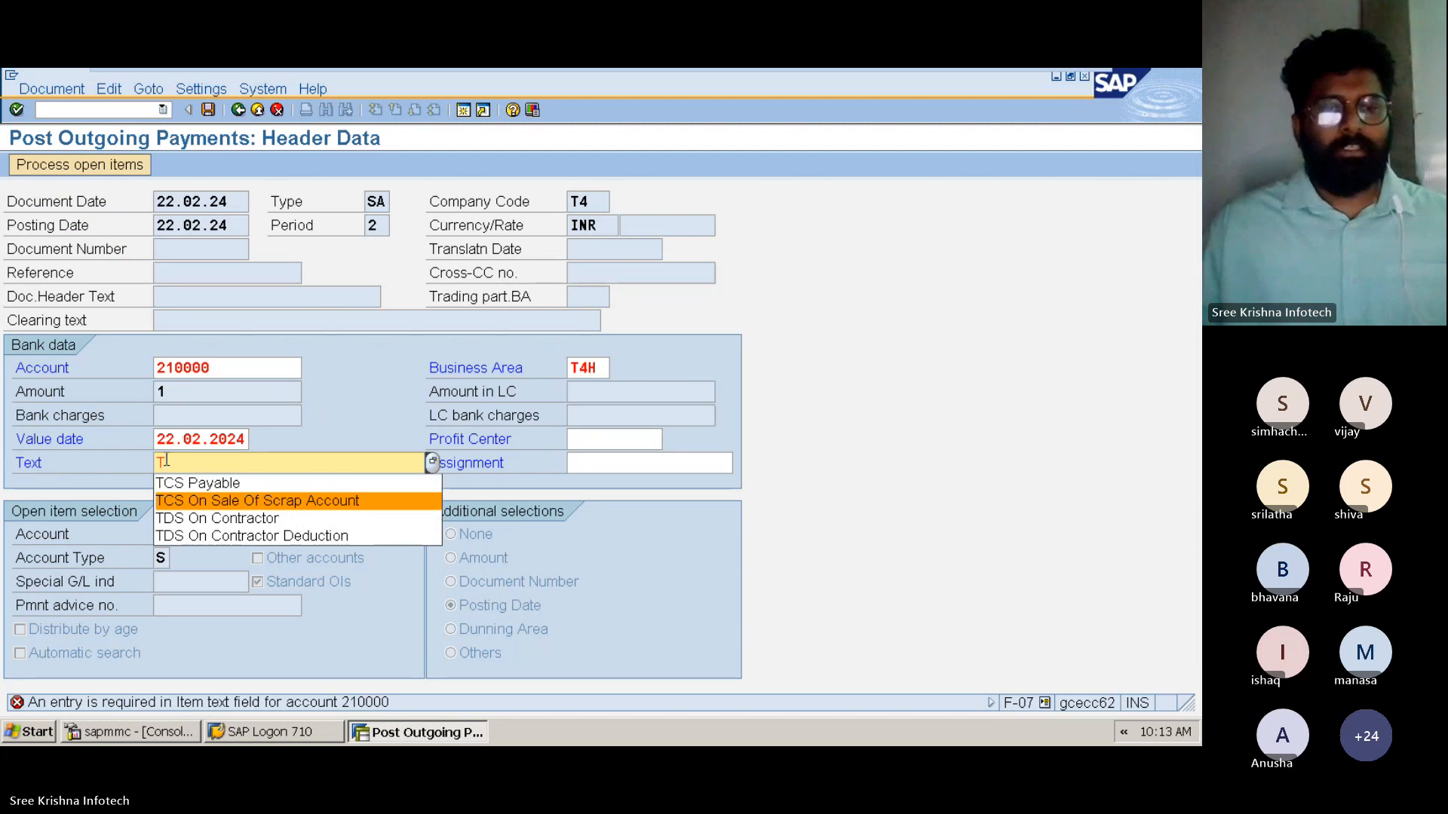
key(Return)
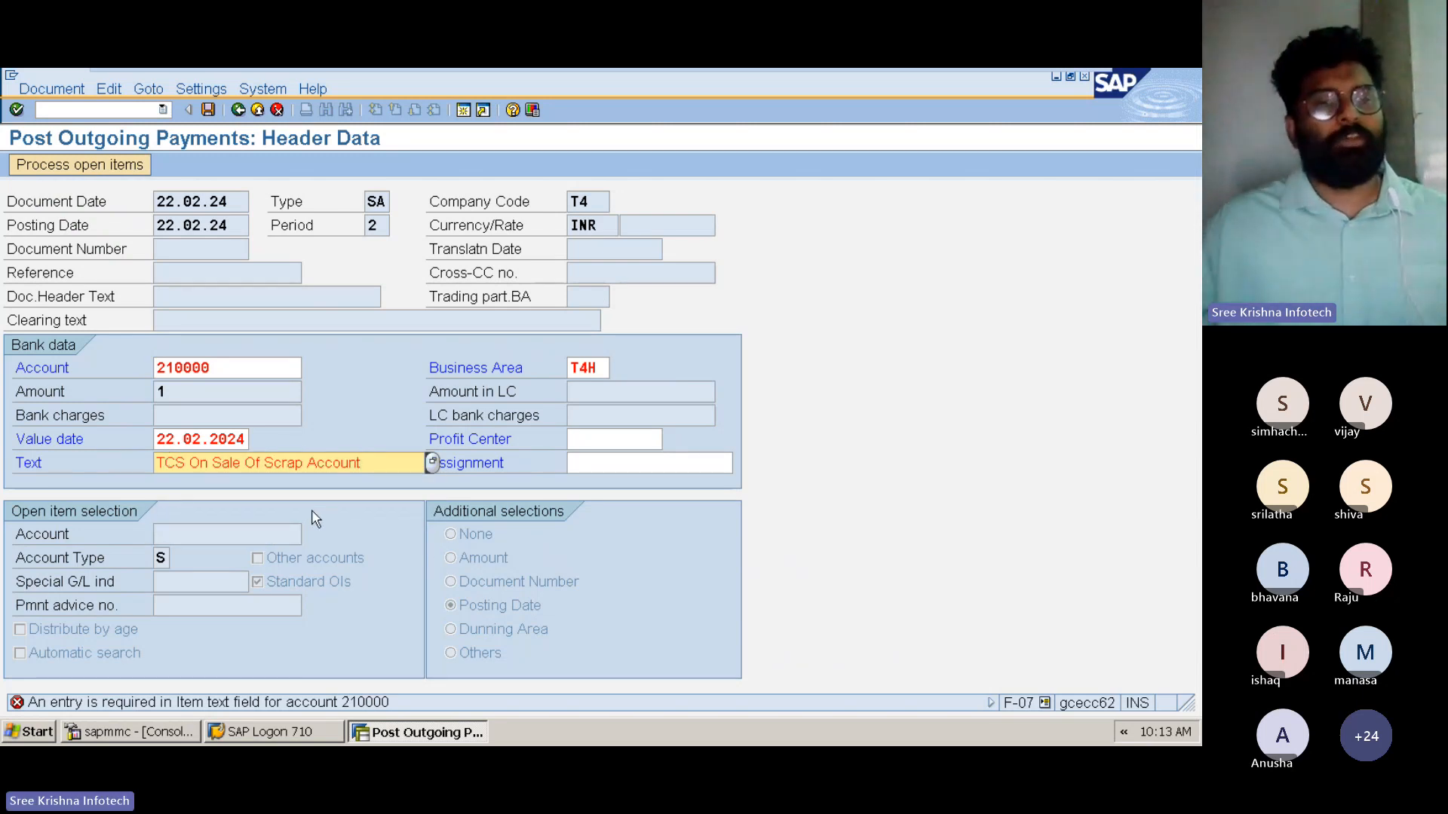
double_click(582, 368)
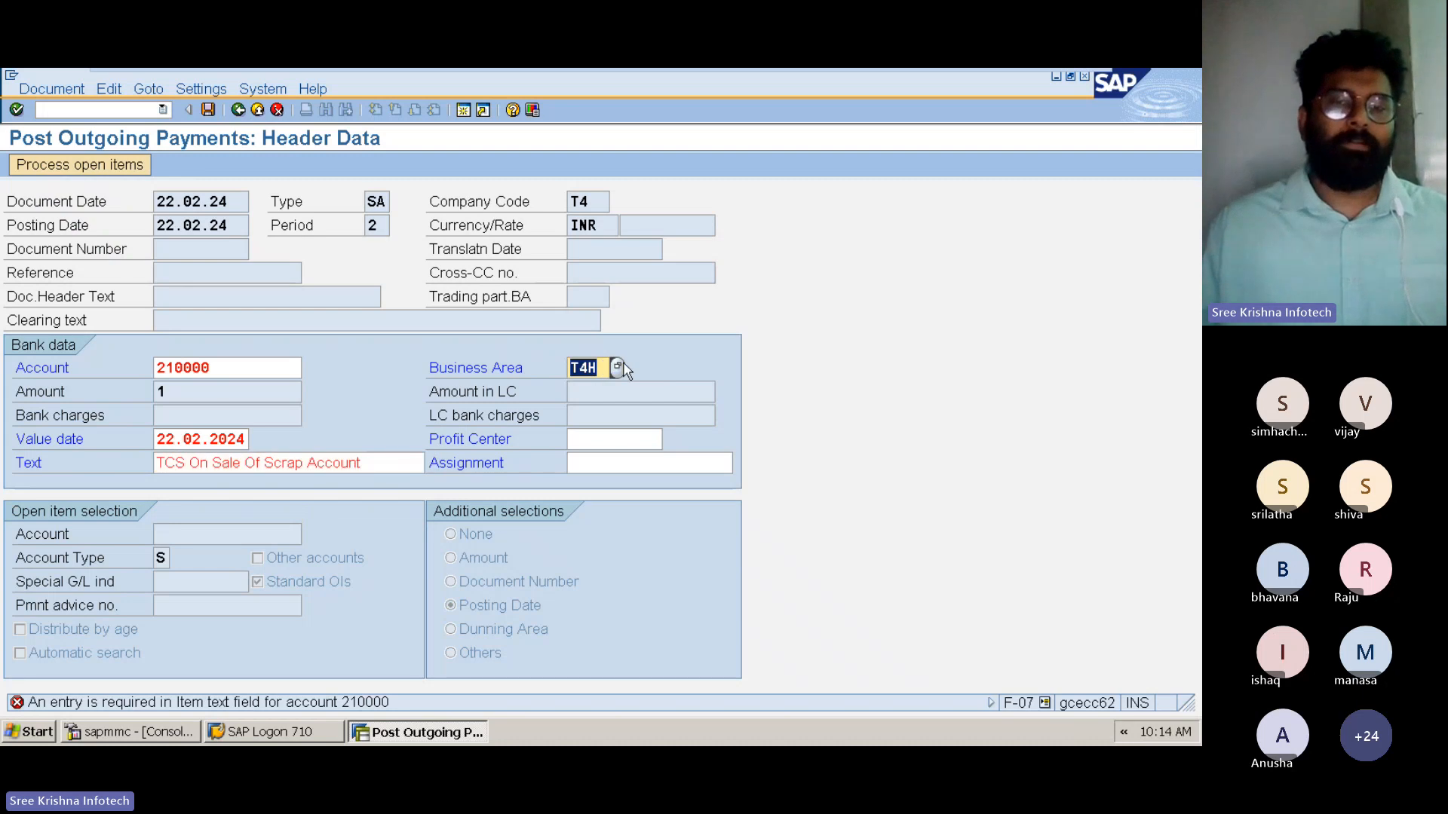
click(617, 368)
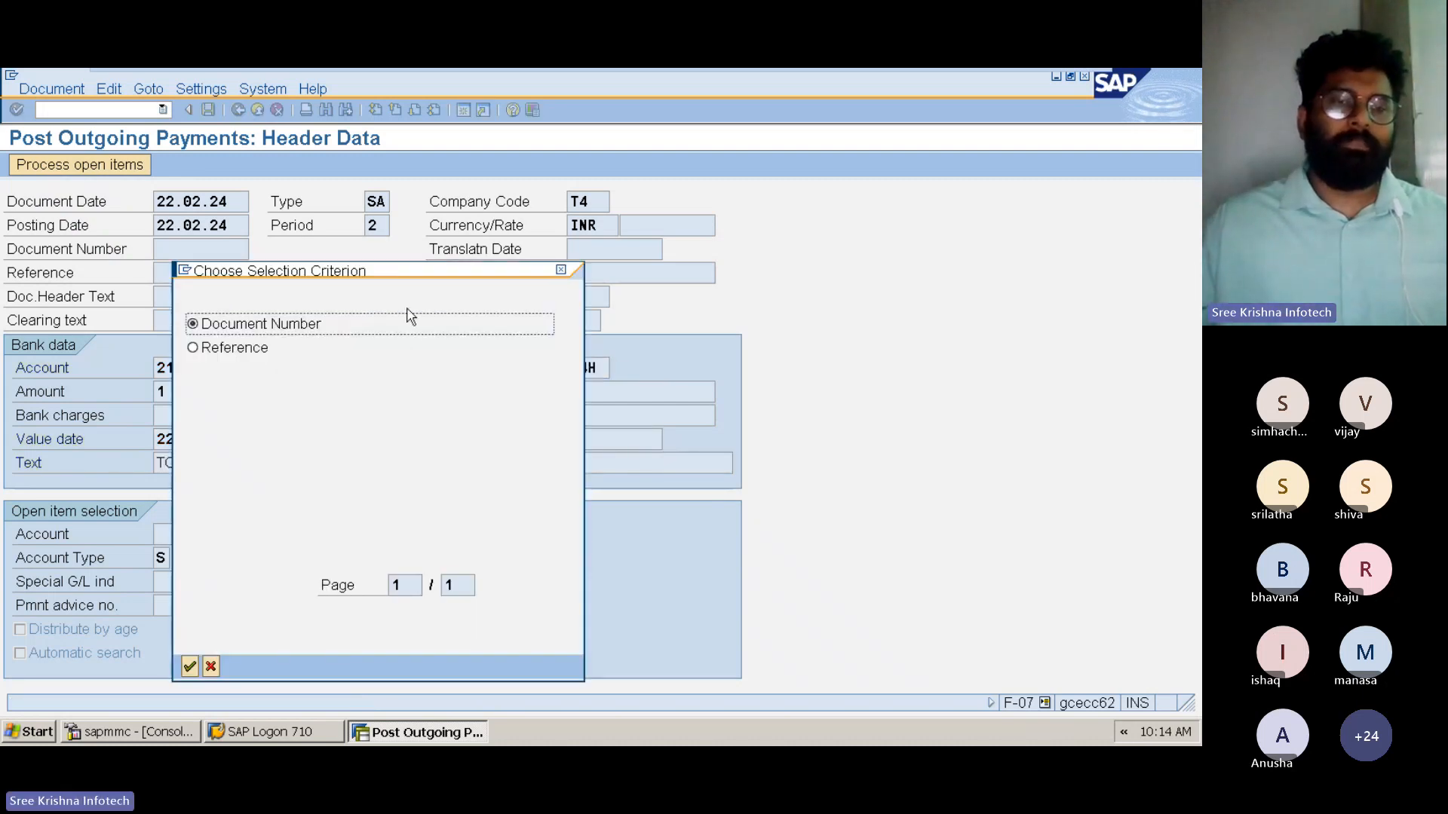
click(190, 664)
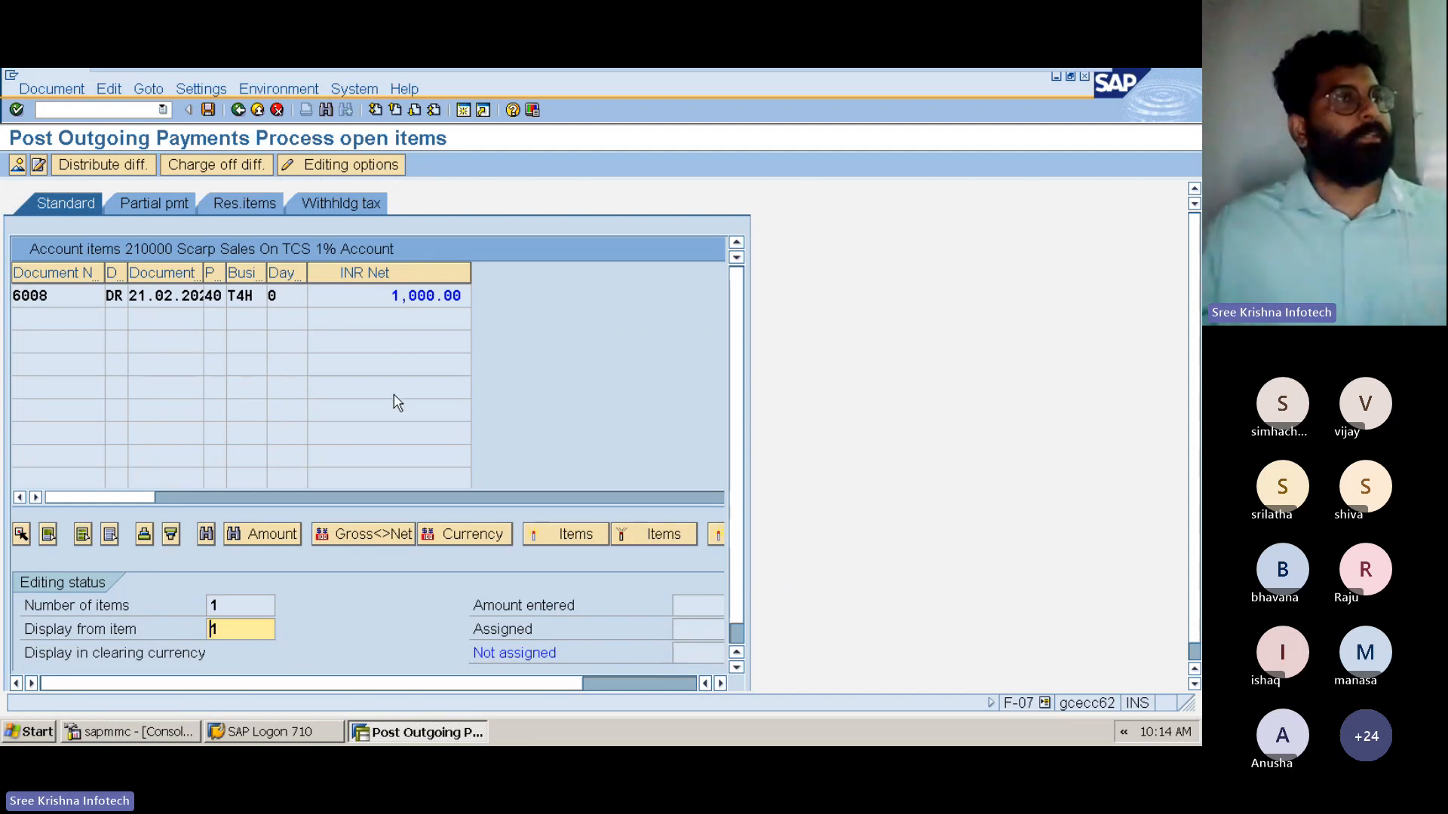
Assign the unassigned amount of 1,001.00- as a difference posting in the partial payment view and save the payment
click(163, 210)
click(651, 684)
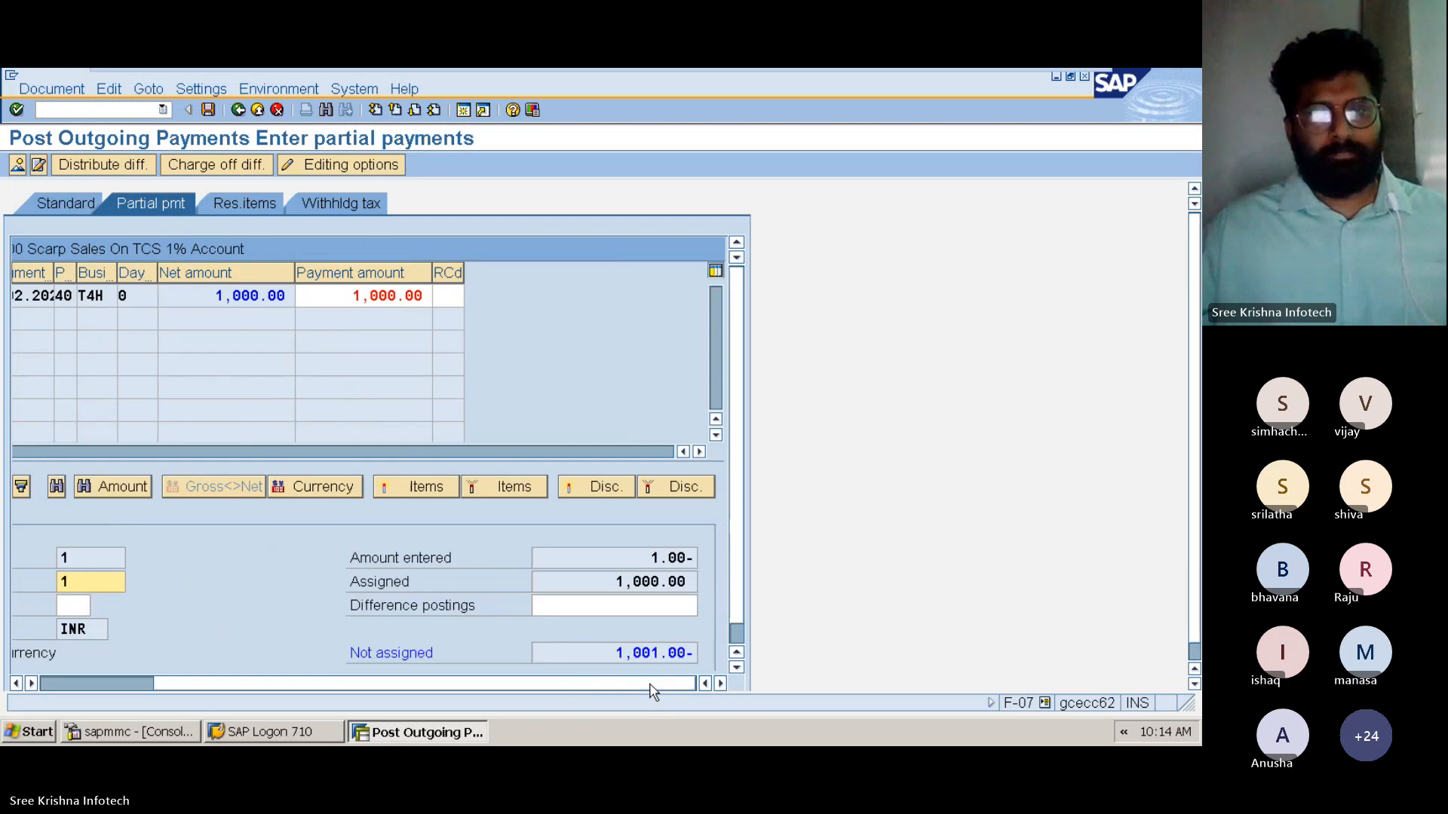
drag(737, 535, 711, 611)
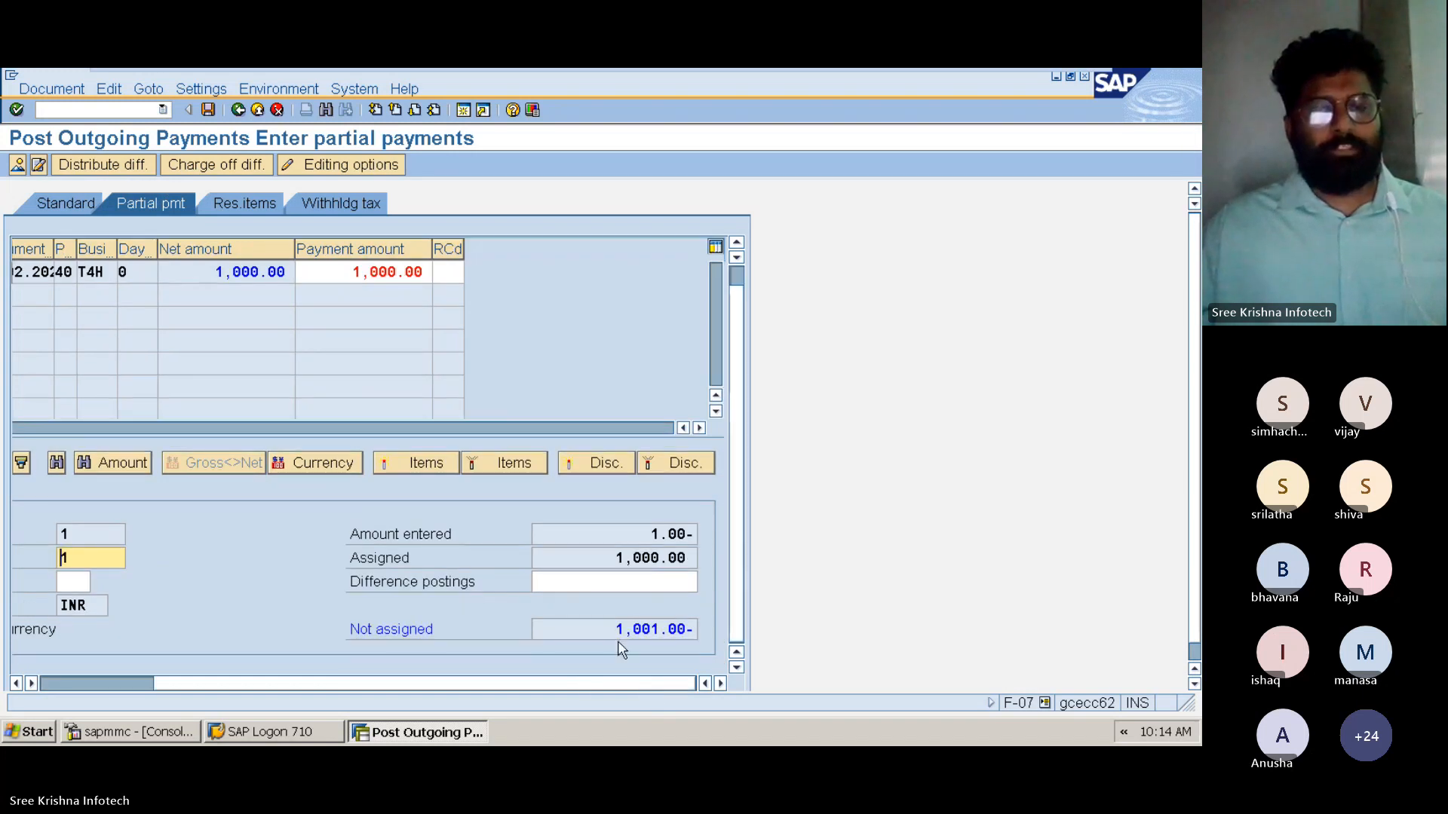
double_click(624, 556)
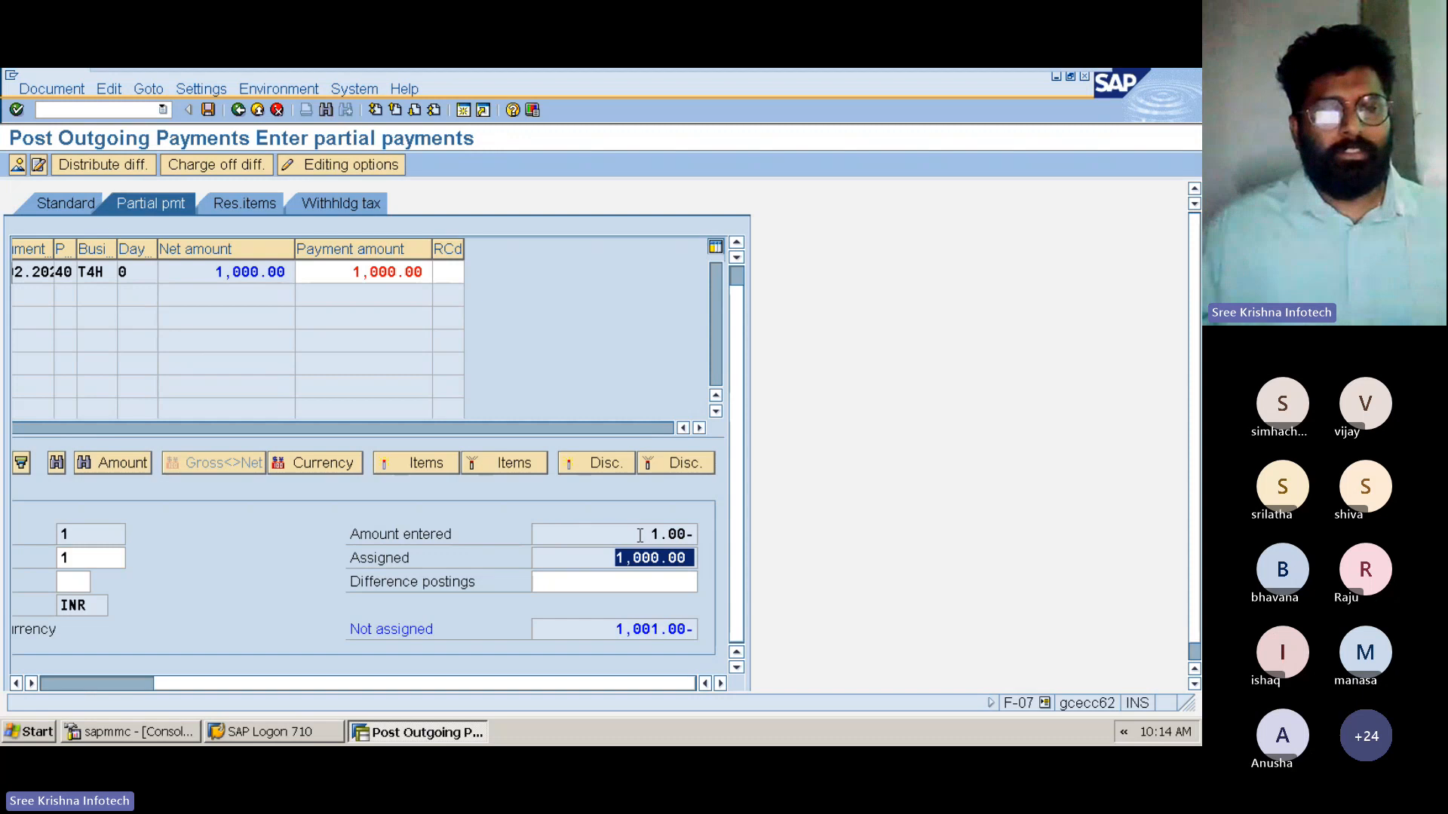
double_click(615, 584)
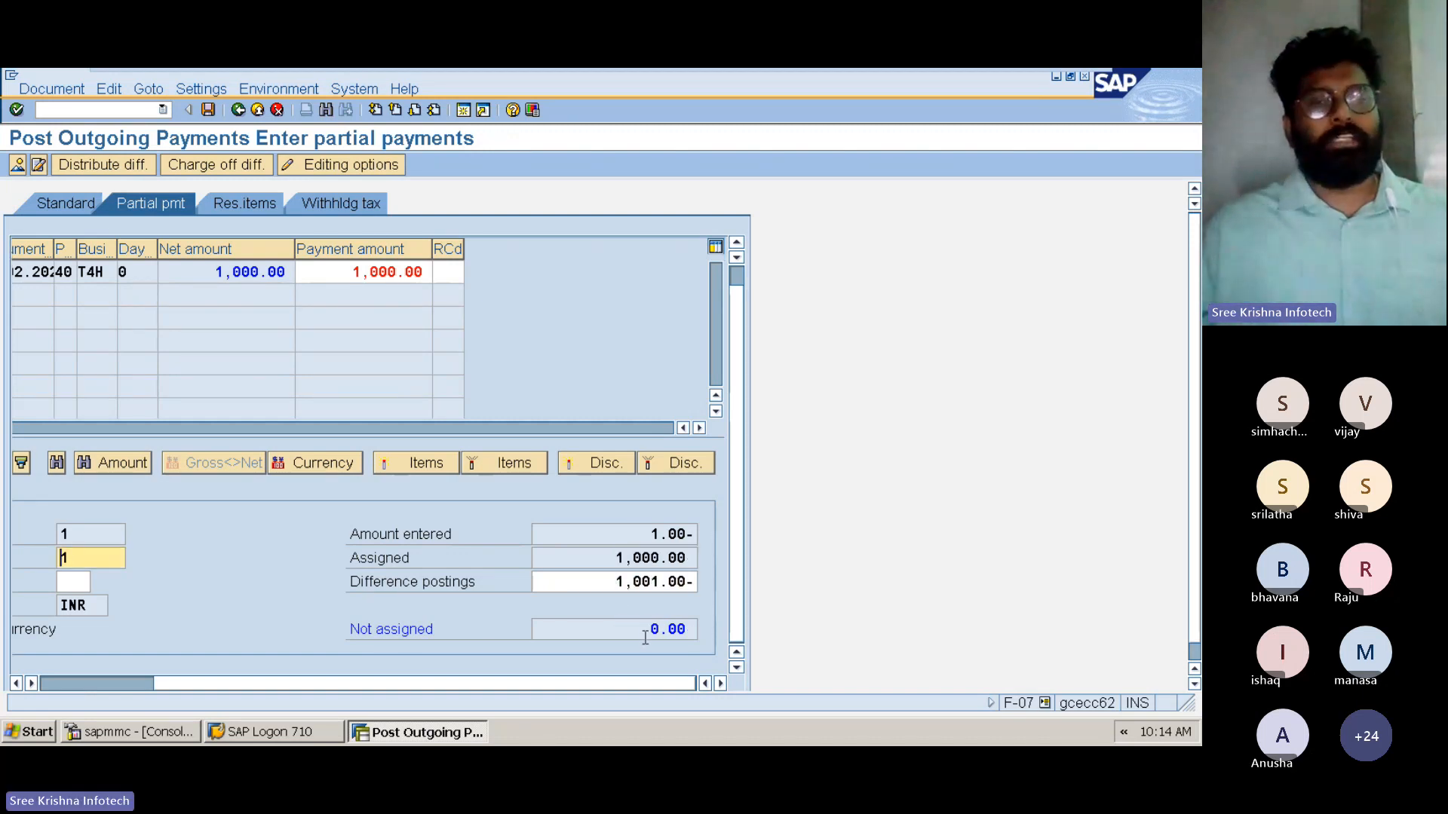
double_click(667, 629)
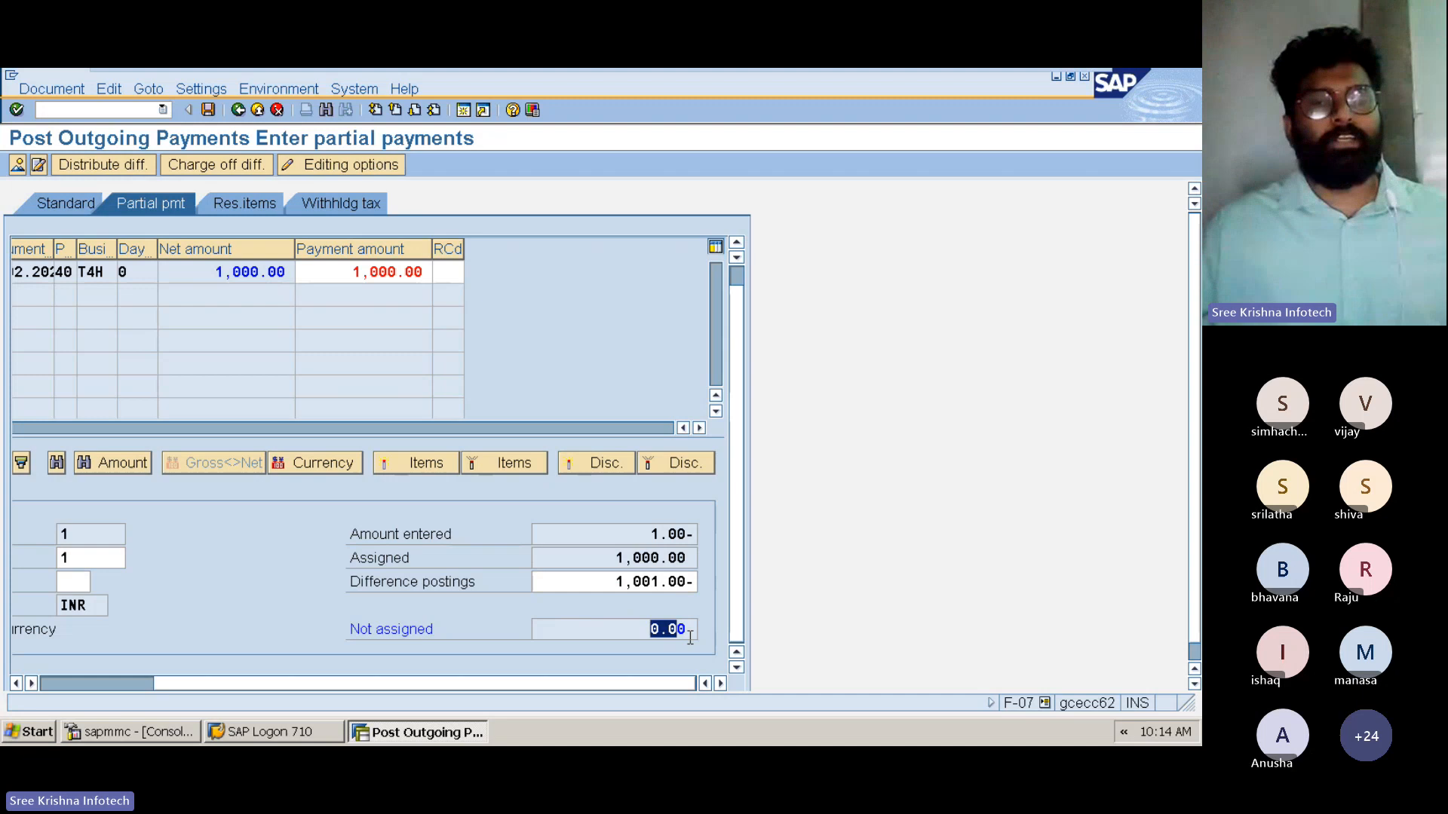
click(209, 110)
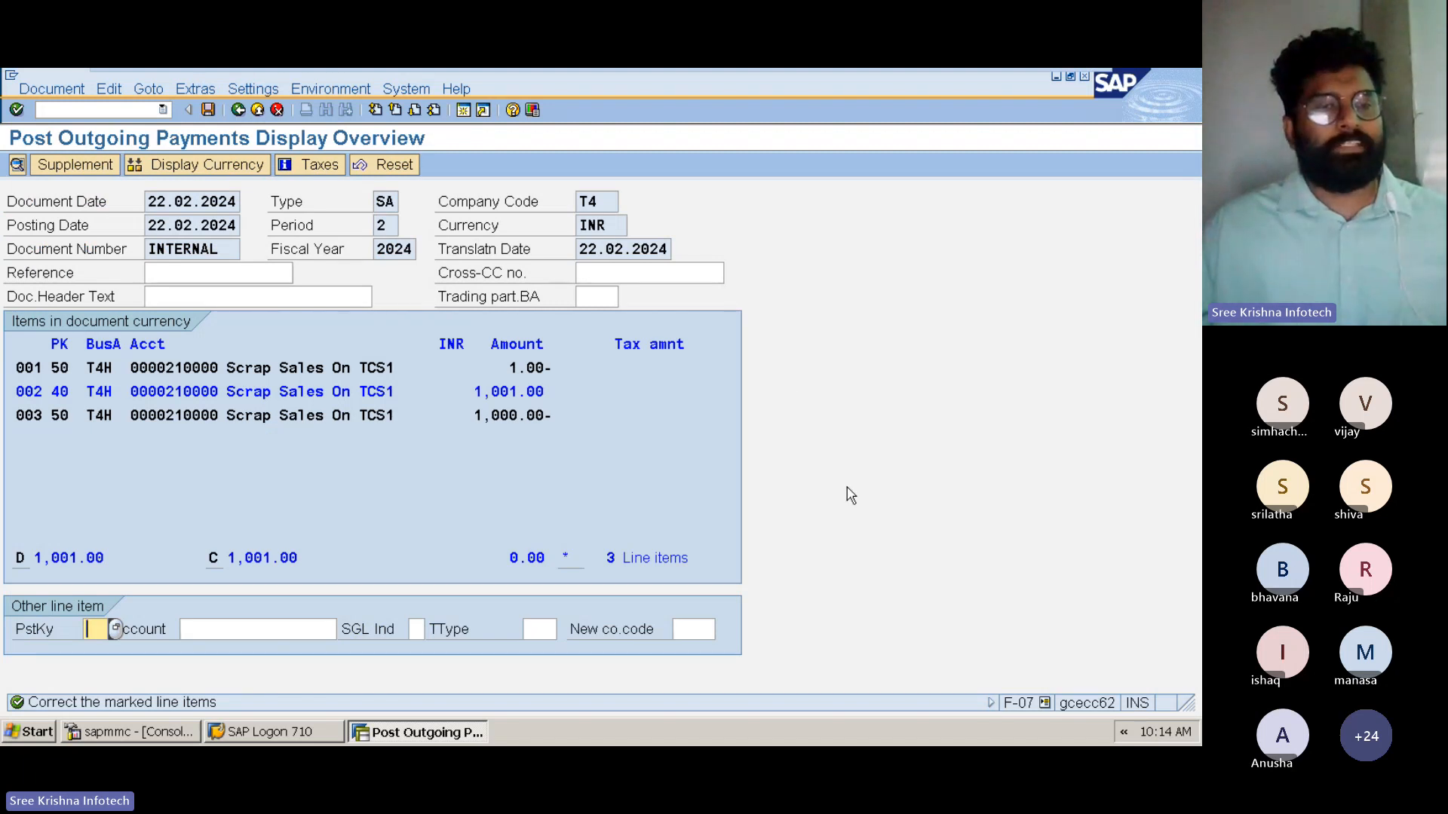
Enter TCS On Sale Of Scrap Account as the text of the marked debit item and post the document
double_click(287, 390)
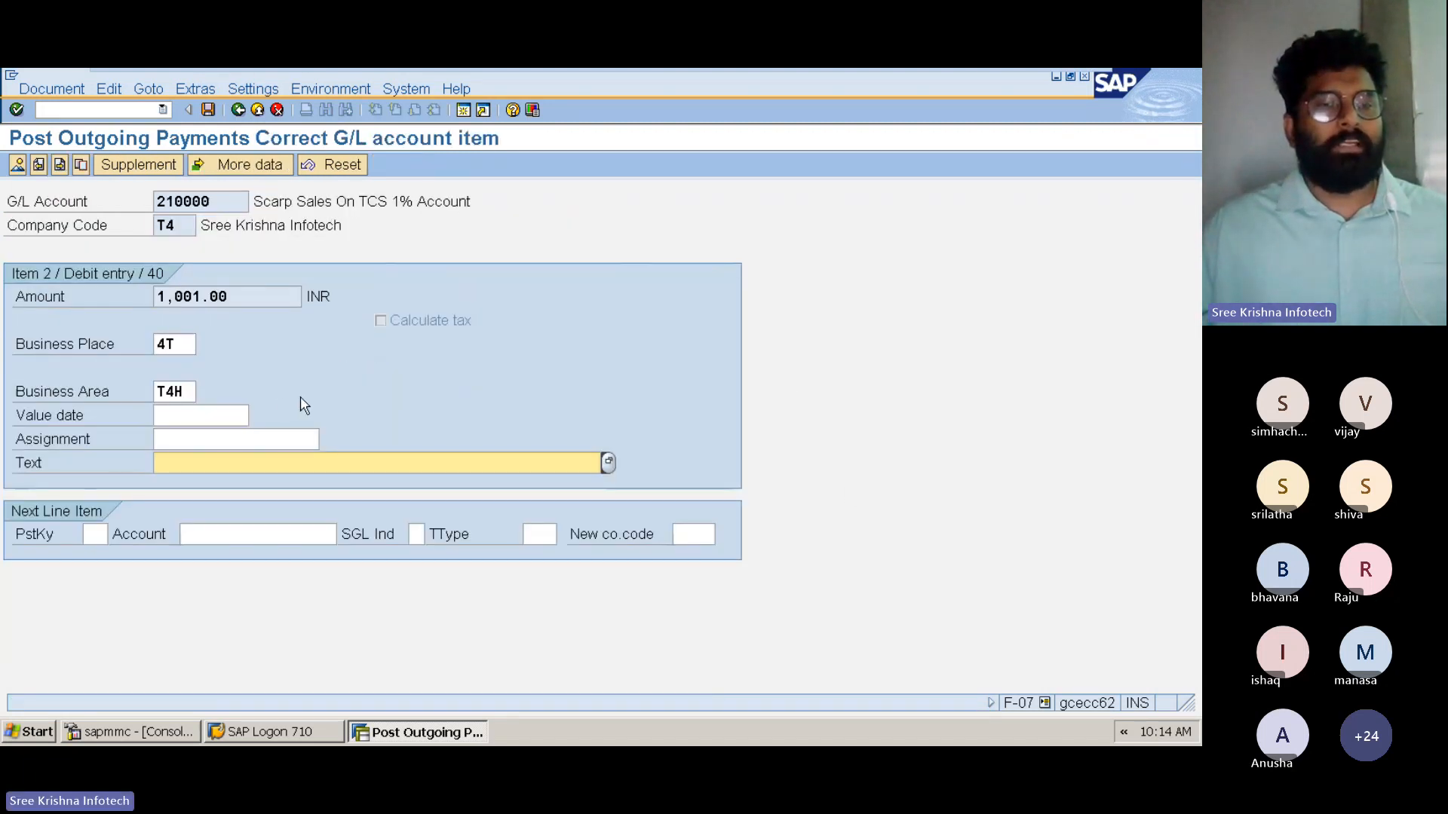
text(Sal)
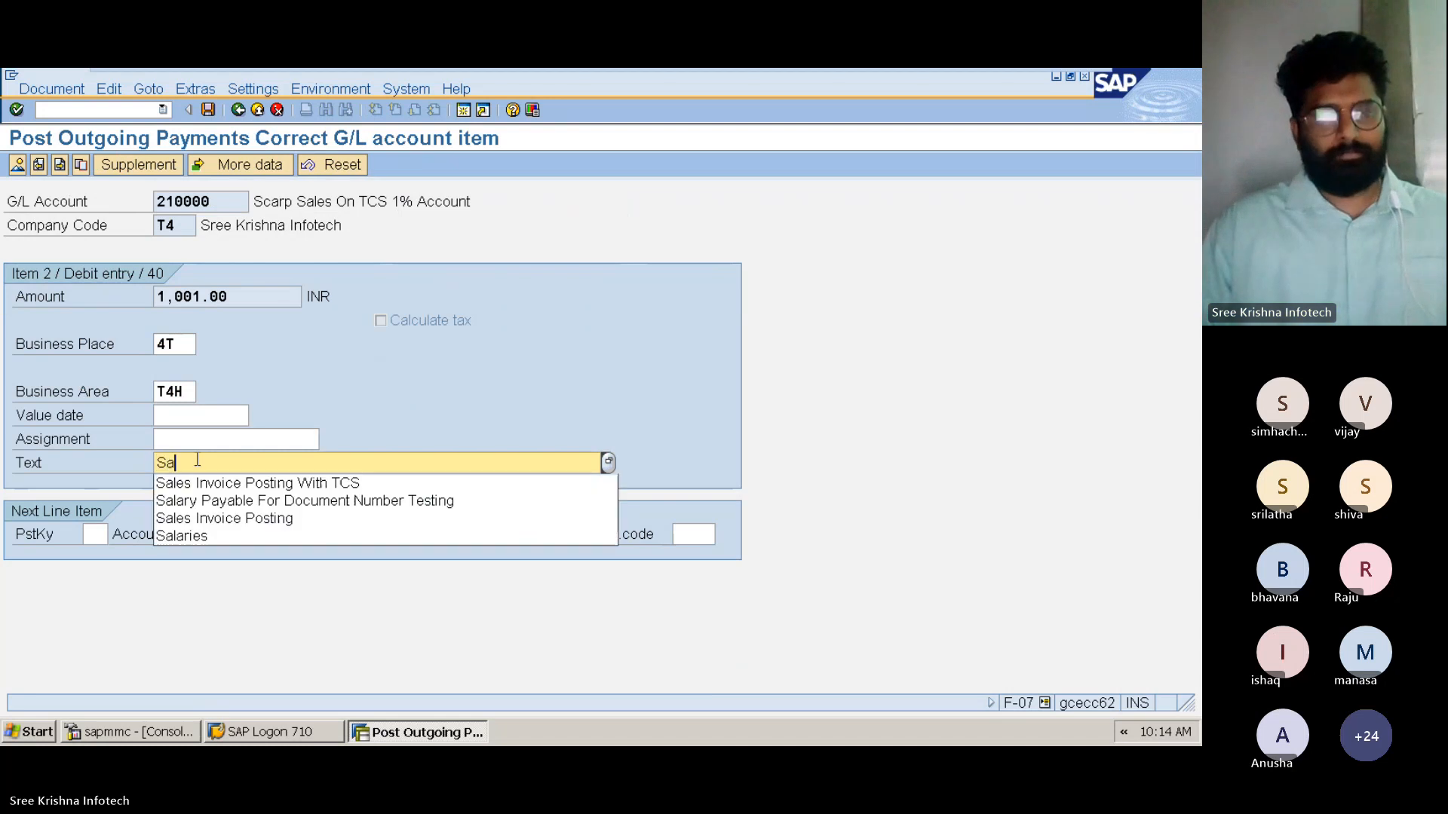
key(BackSpace)
key(BackSpace)
key(BackSpace)
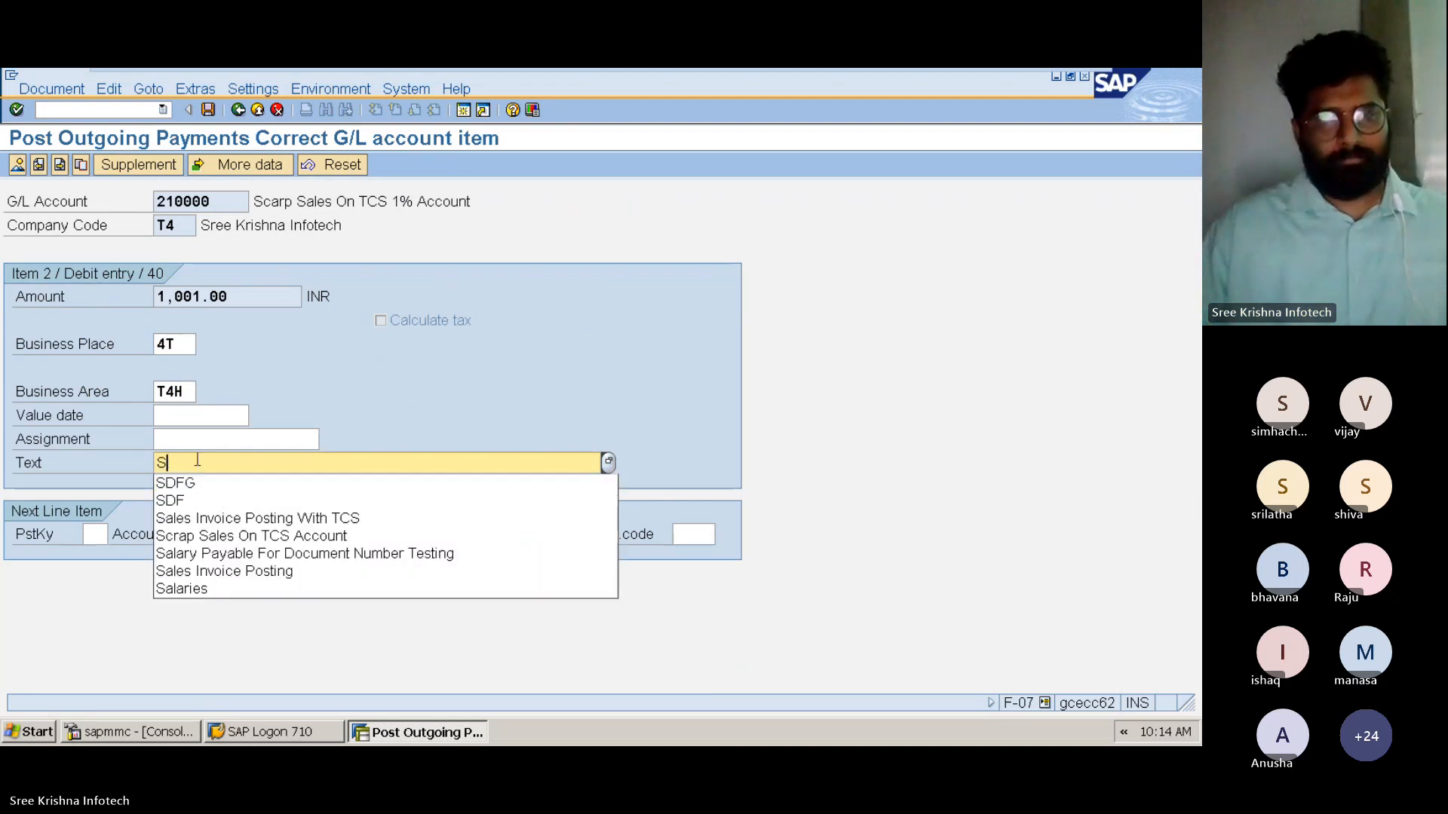
key(Down)
key(Return)
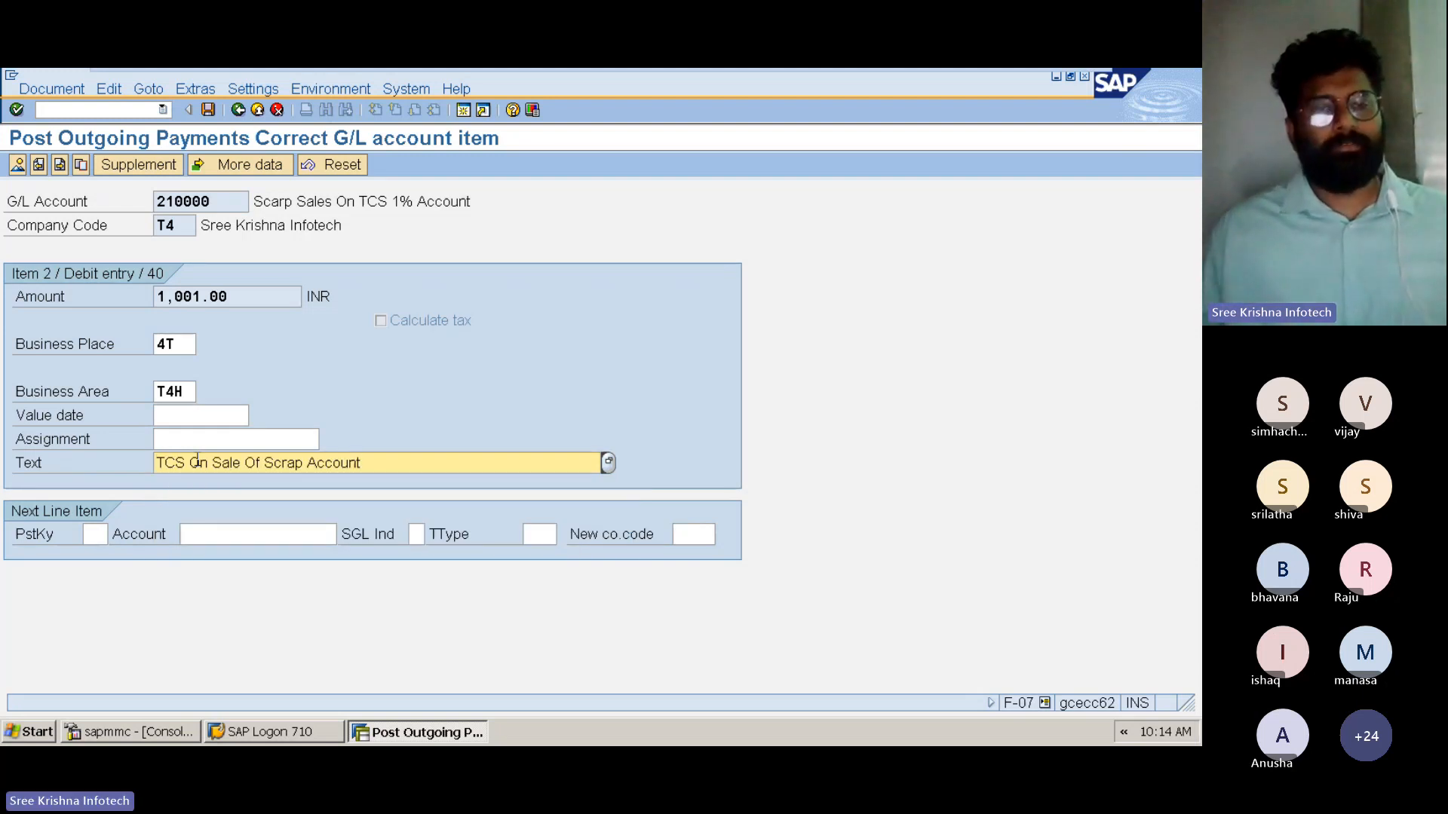
key(Return)
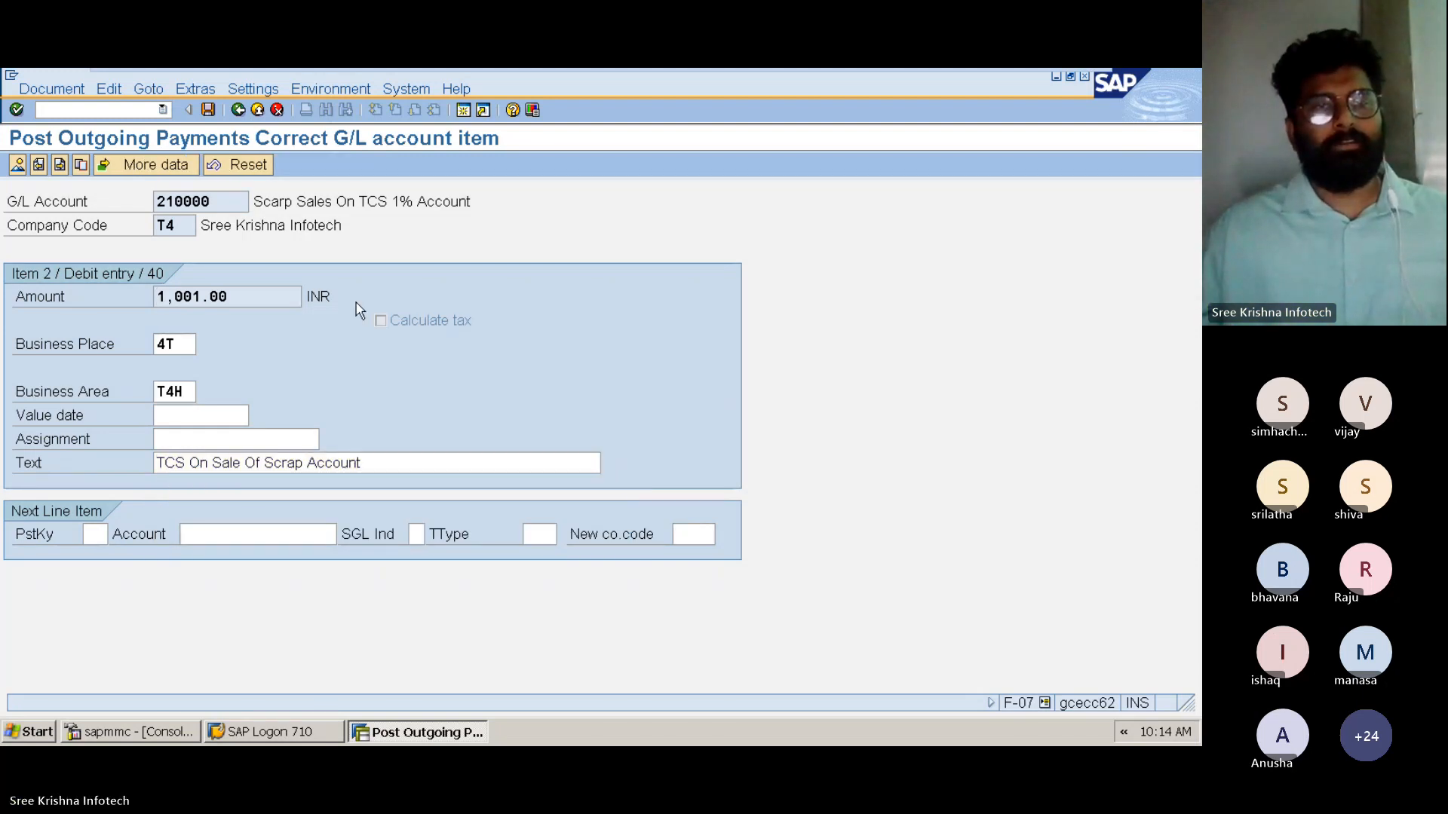
click(208, 110)
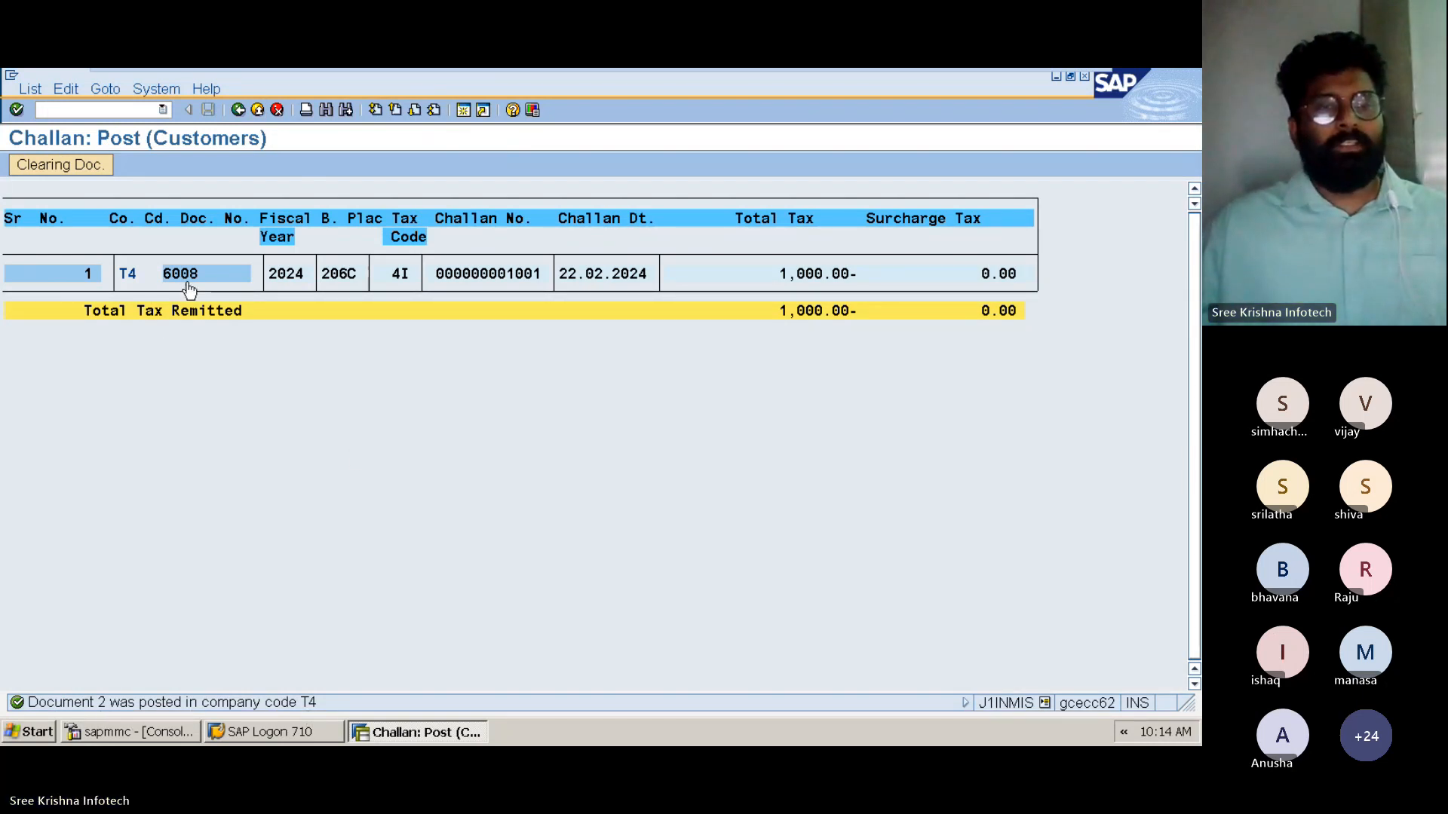
Examine the posted challan line for document 6008, including its fiscal year, section, tax code and challan number
key(ctrl)
key(ctrl)
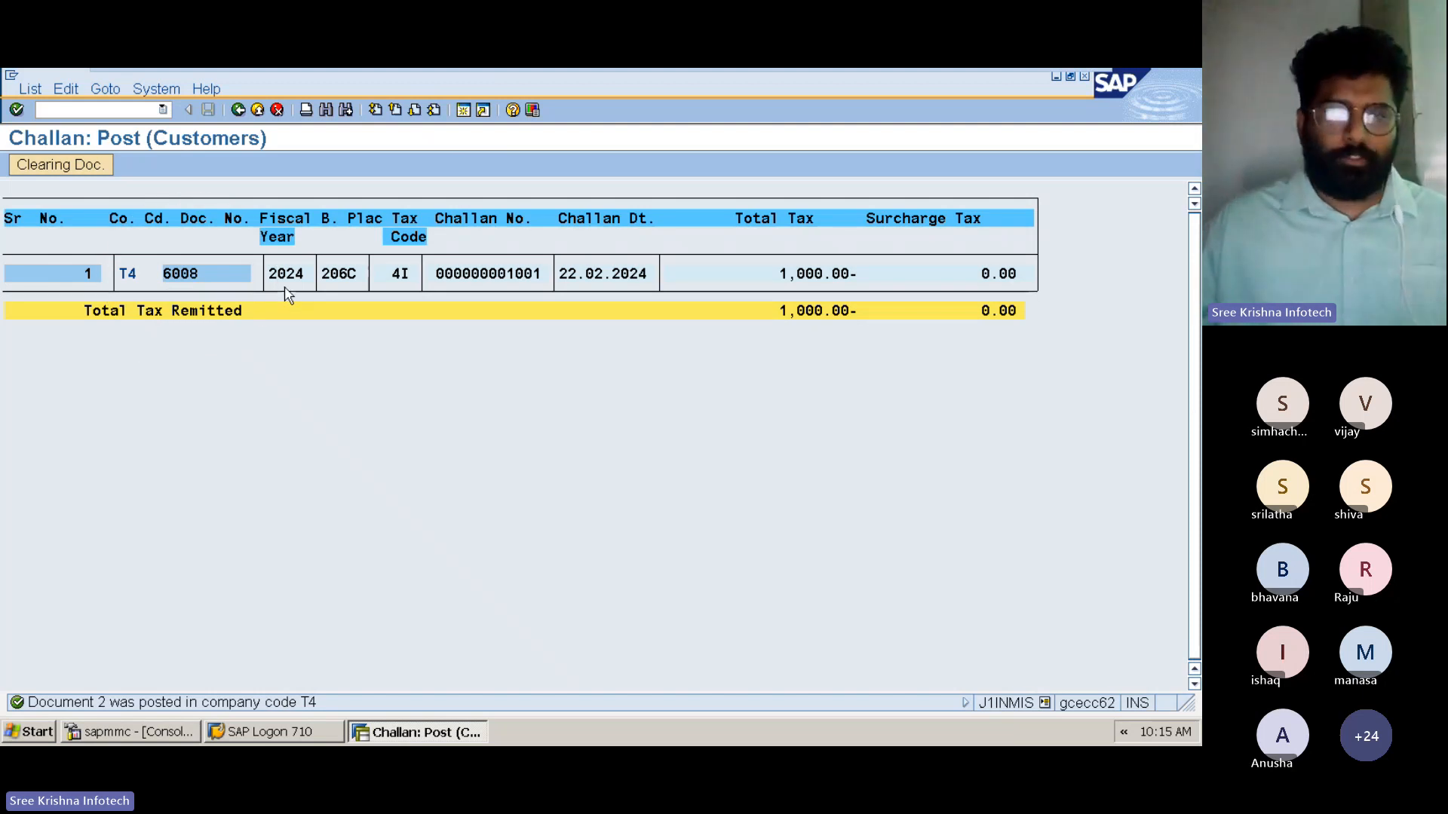
key(ctrl)
key(ctrl)
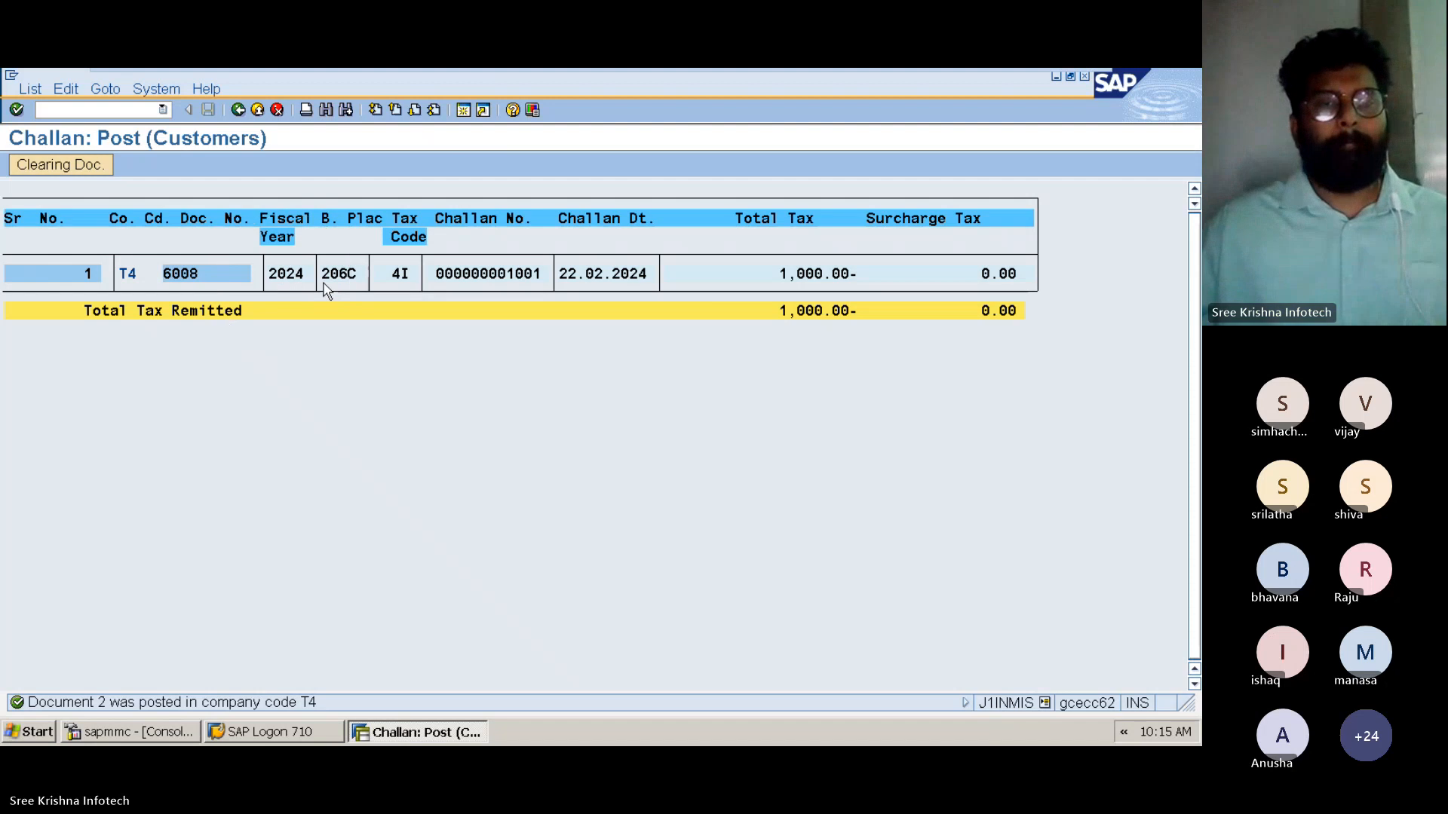
key(ctrl)
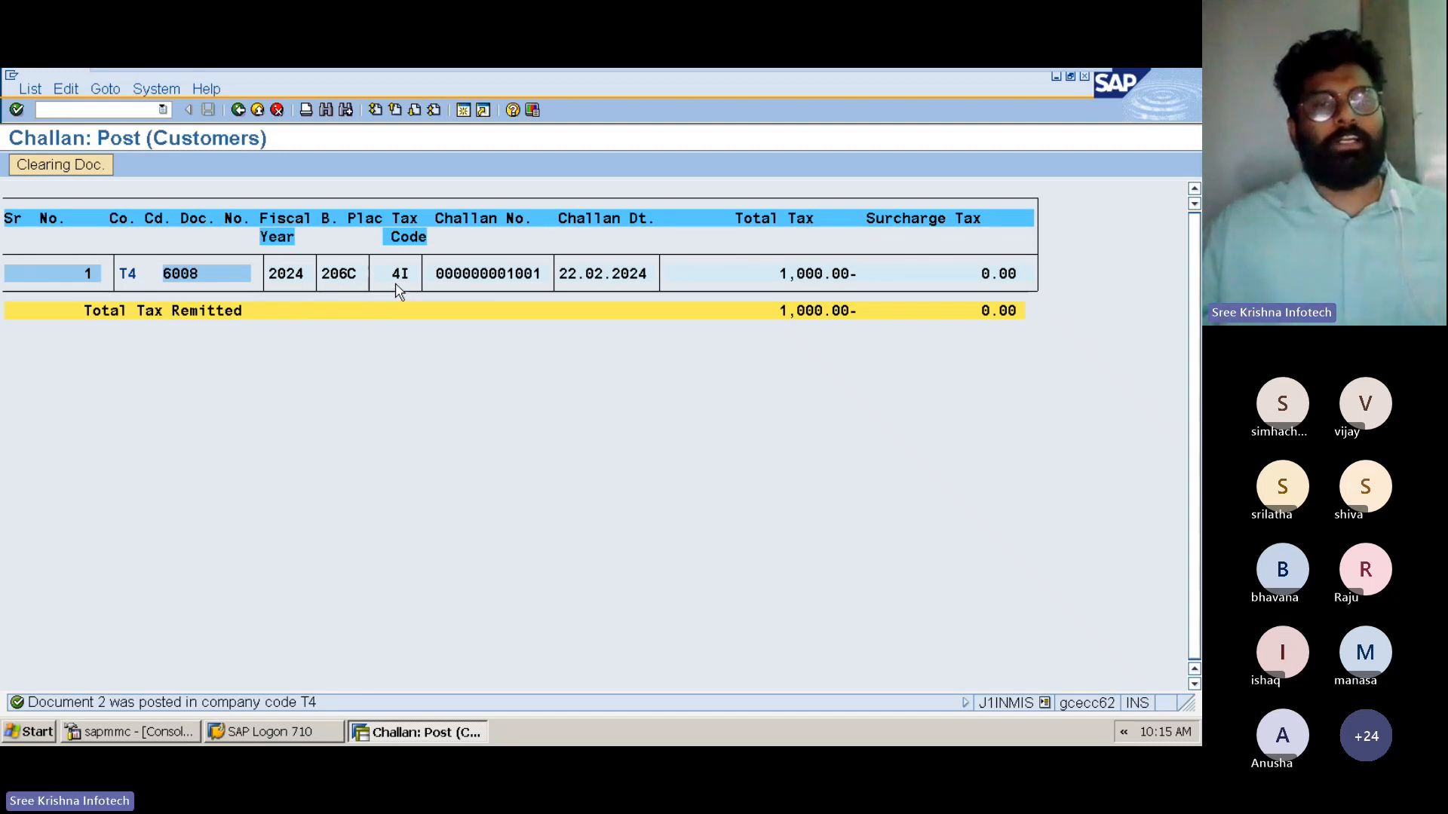
key(ctrl)
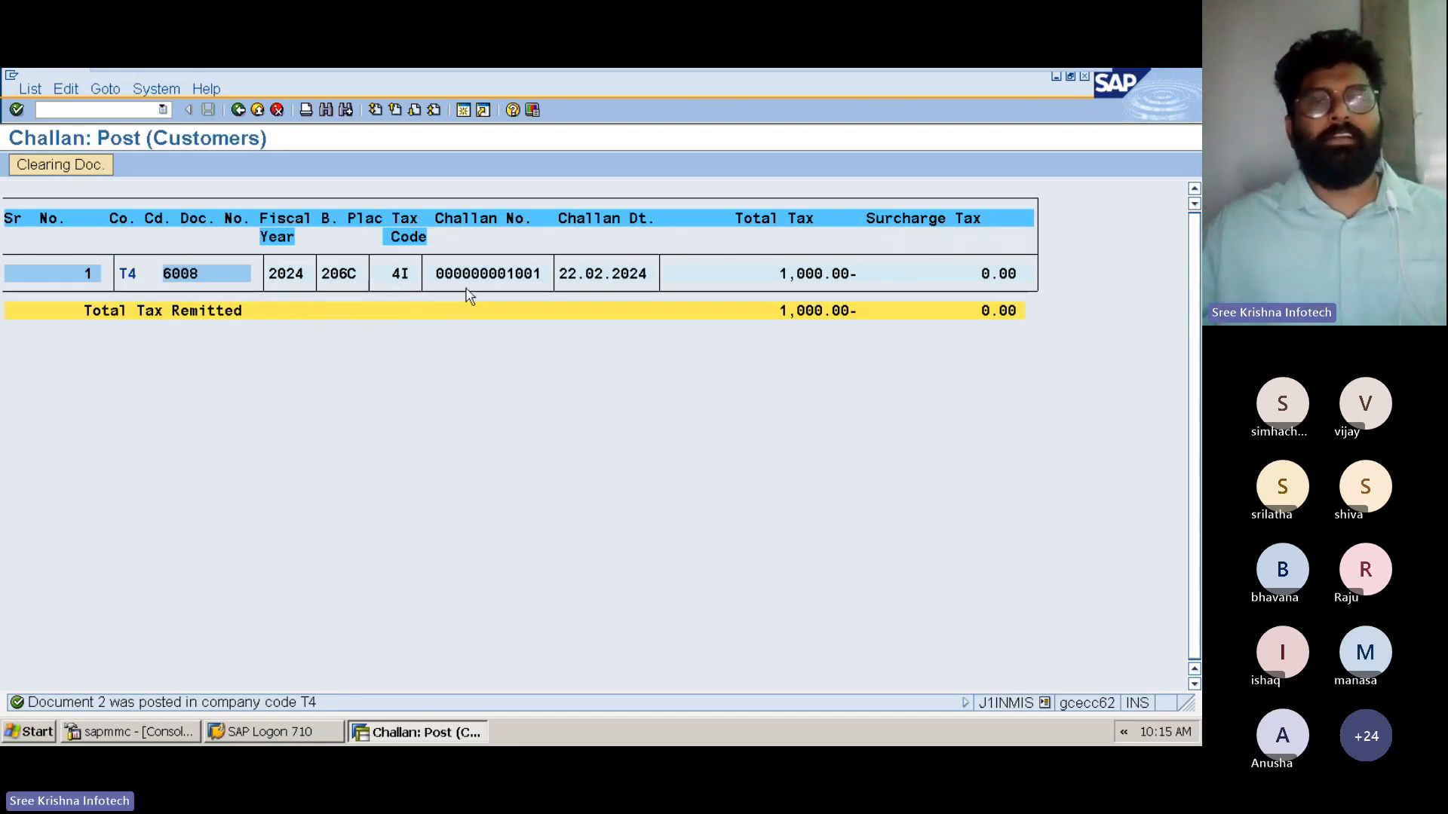
key(ctrl)
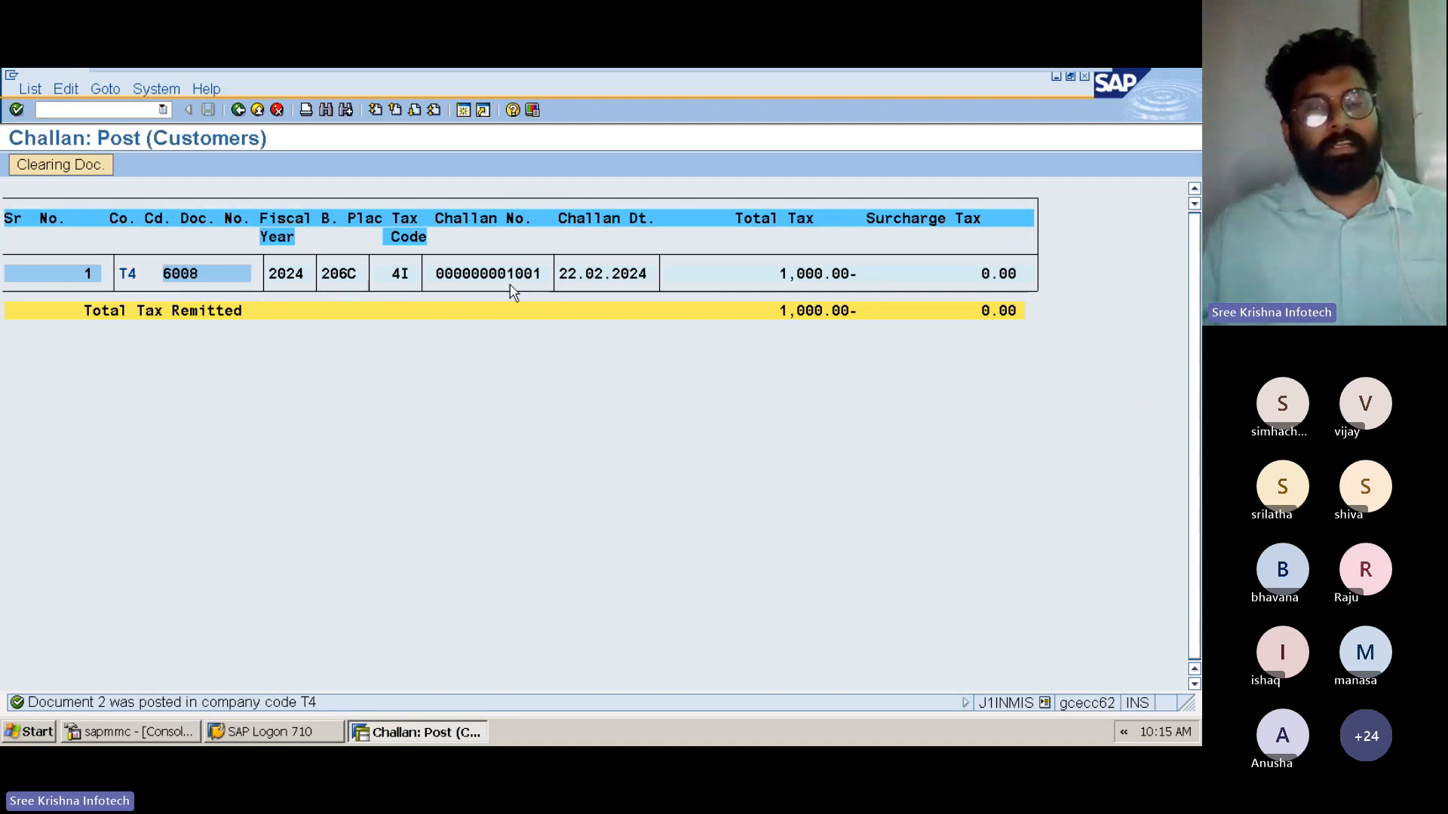
key(ctrl)
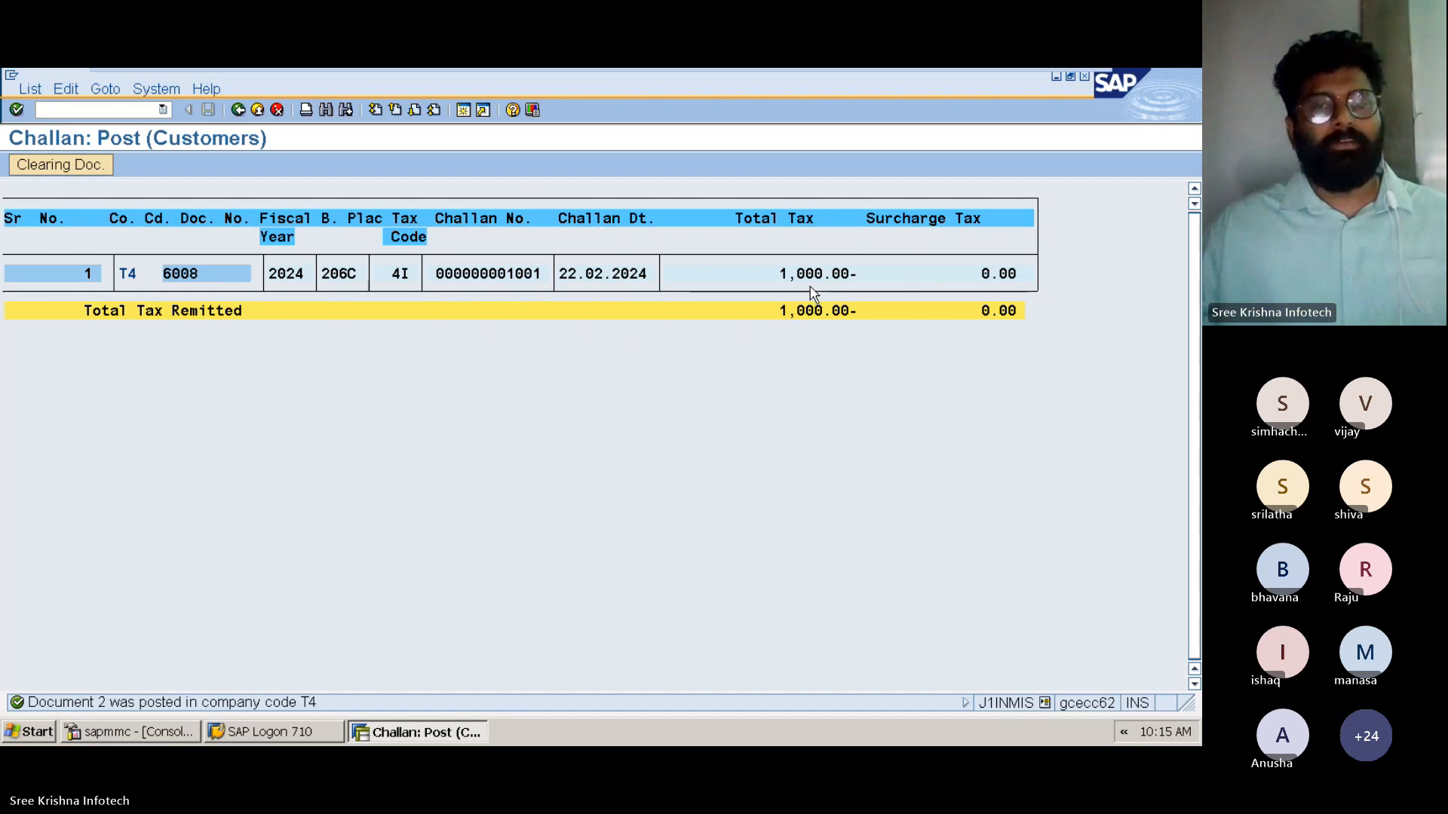
Run the Bank Challan Status report for document 6008 and start the bank challan update for its internal challan
click(238, 110)
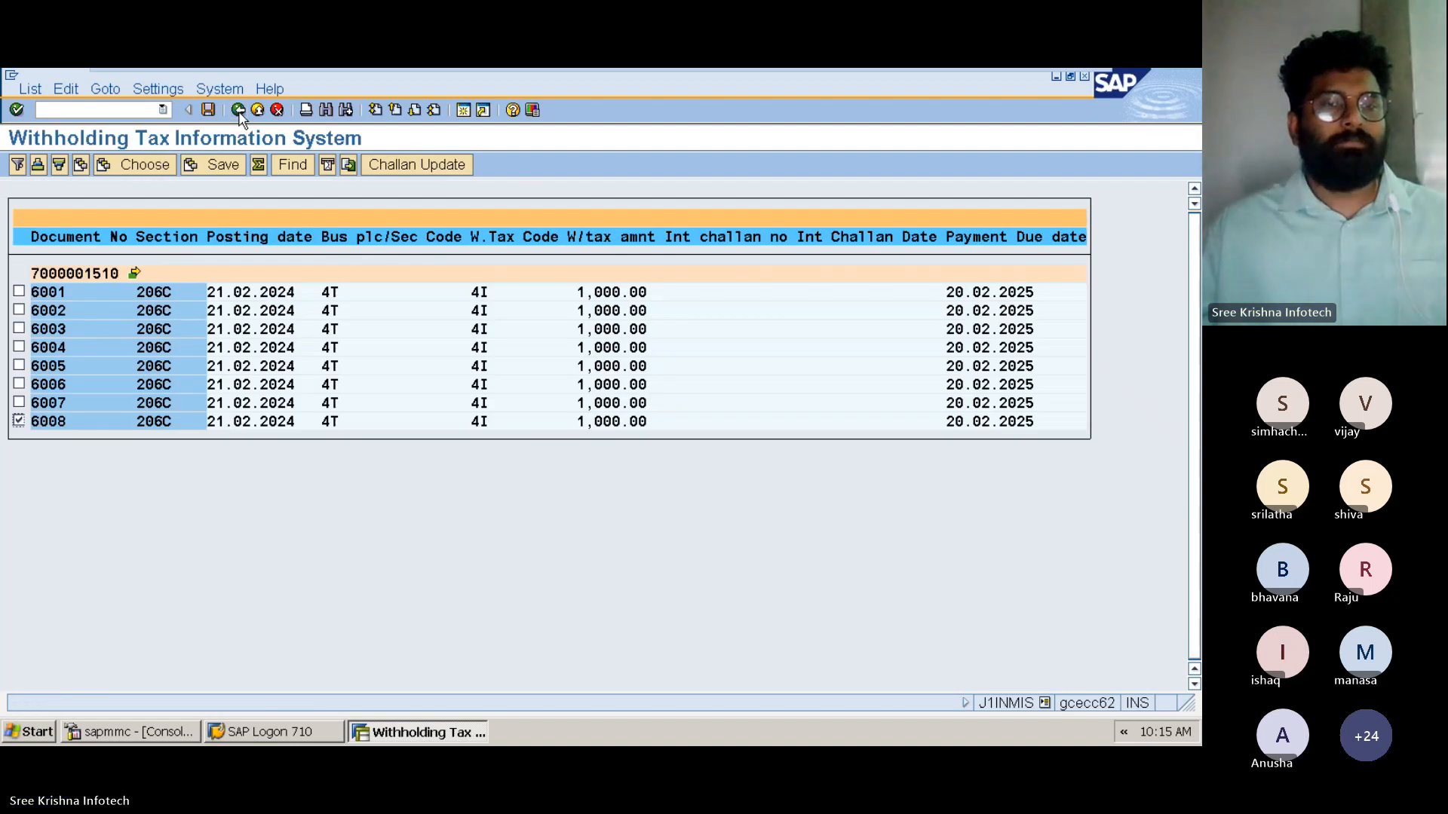
click(239, 110)
click(75, 585)
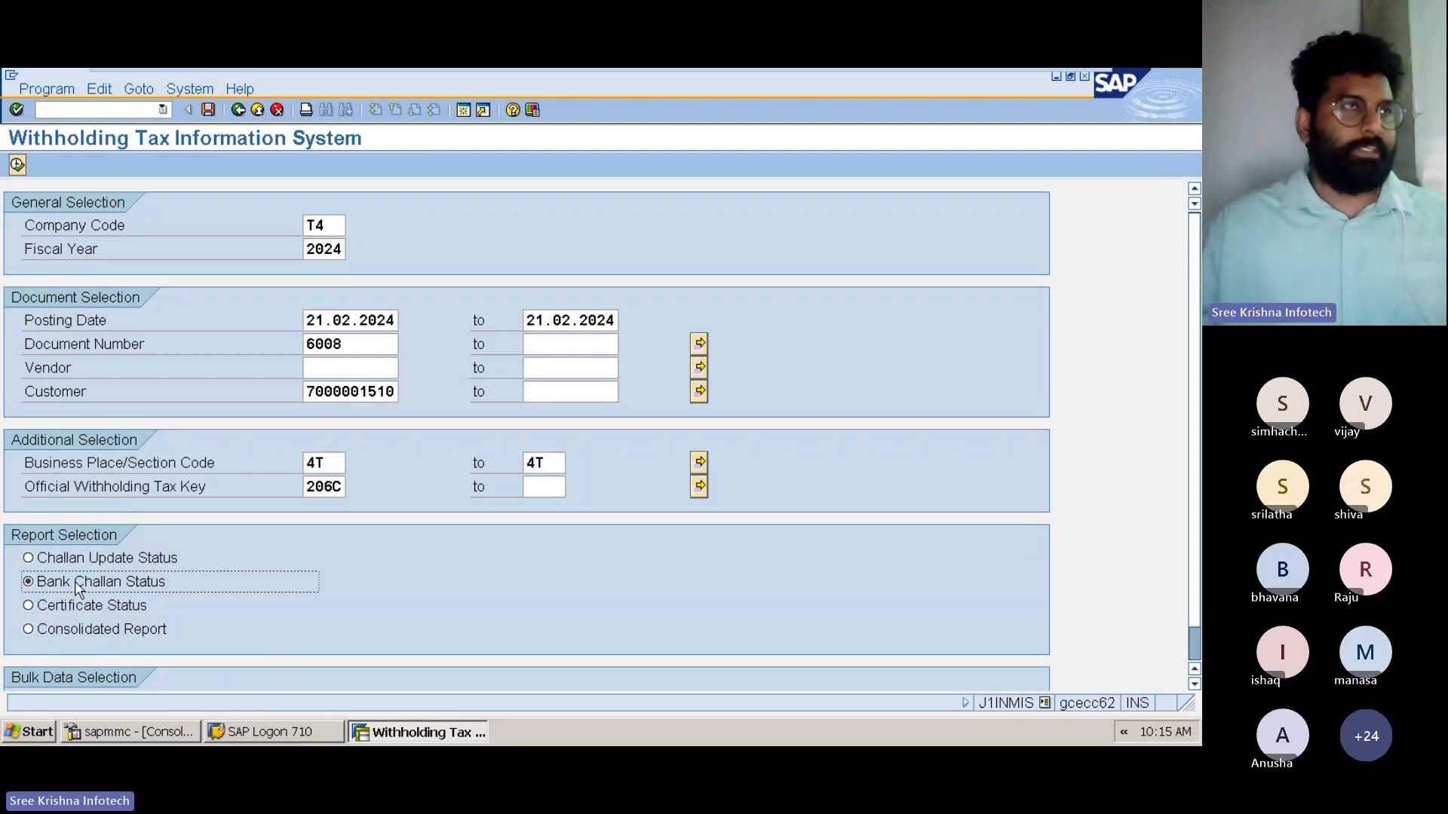
click(18, 165)
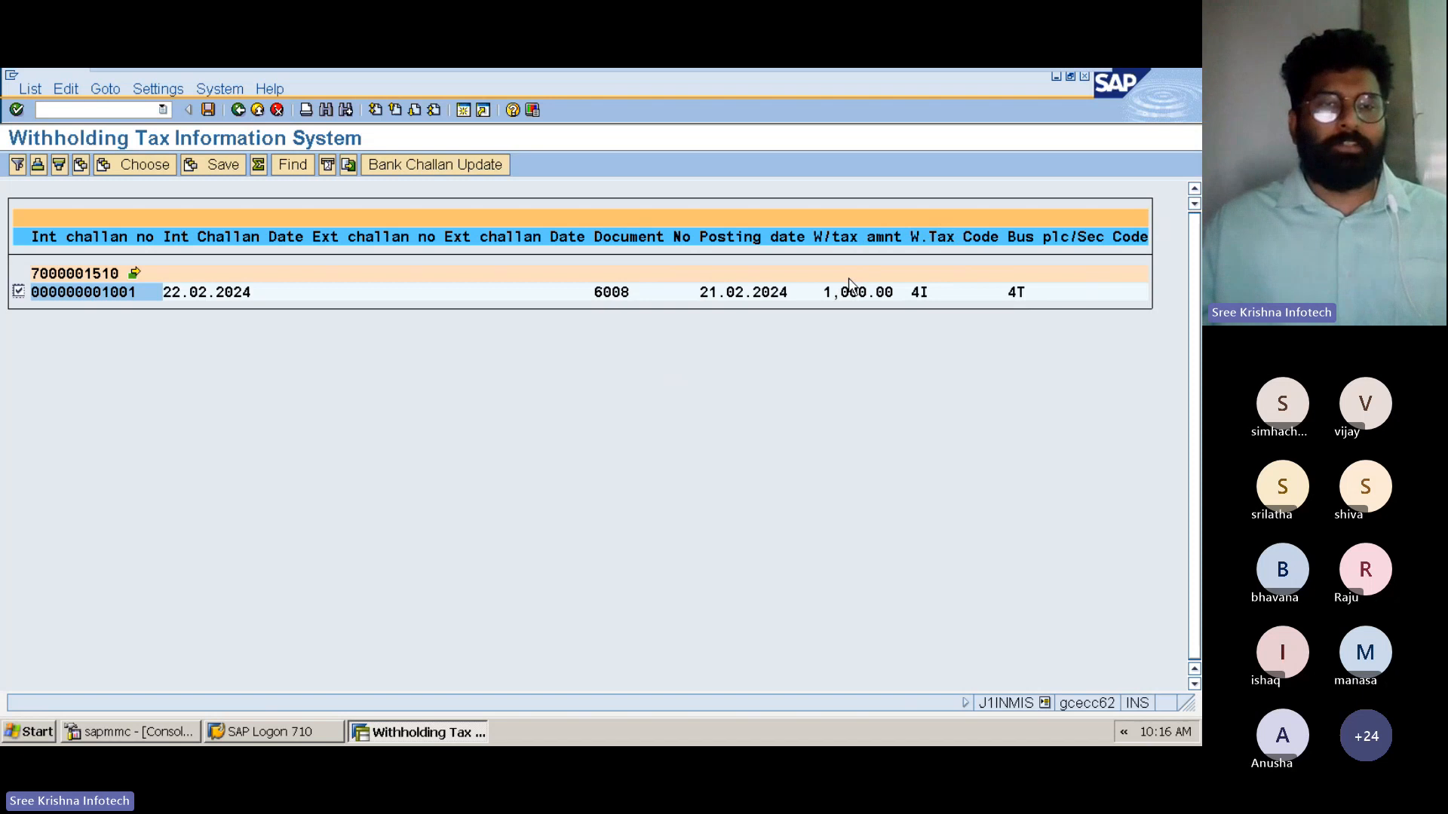
click(414, 166)
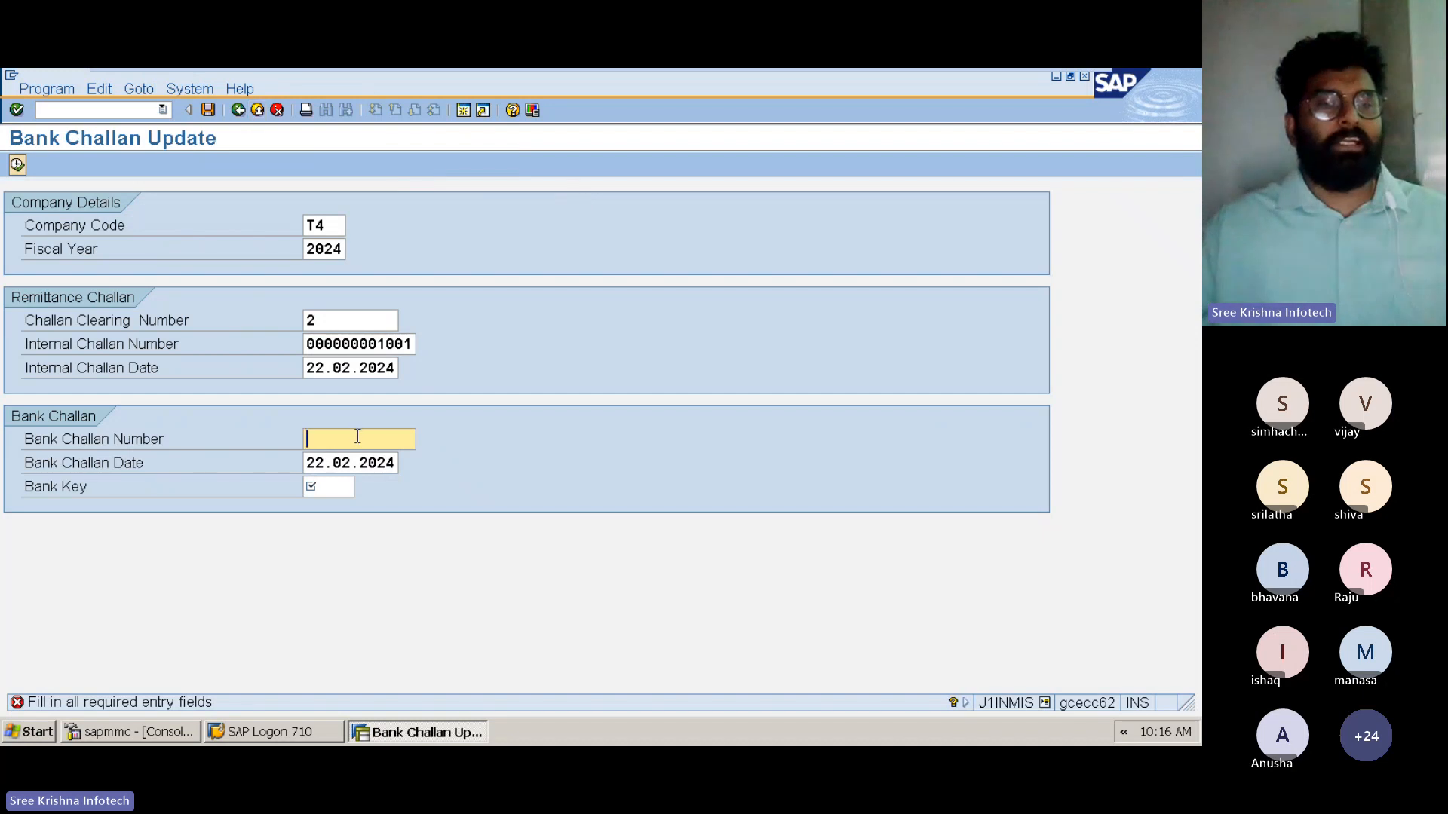
Check the remittance challan's clearing and internal numbers and enter TCS22022401 as the bank challan number
click(332, 322)
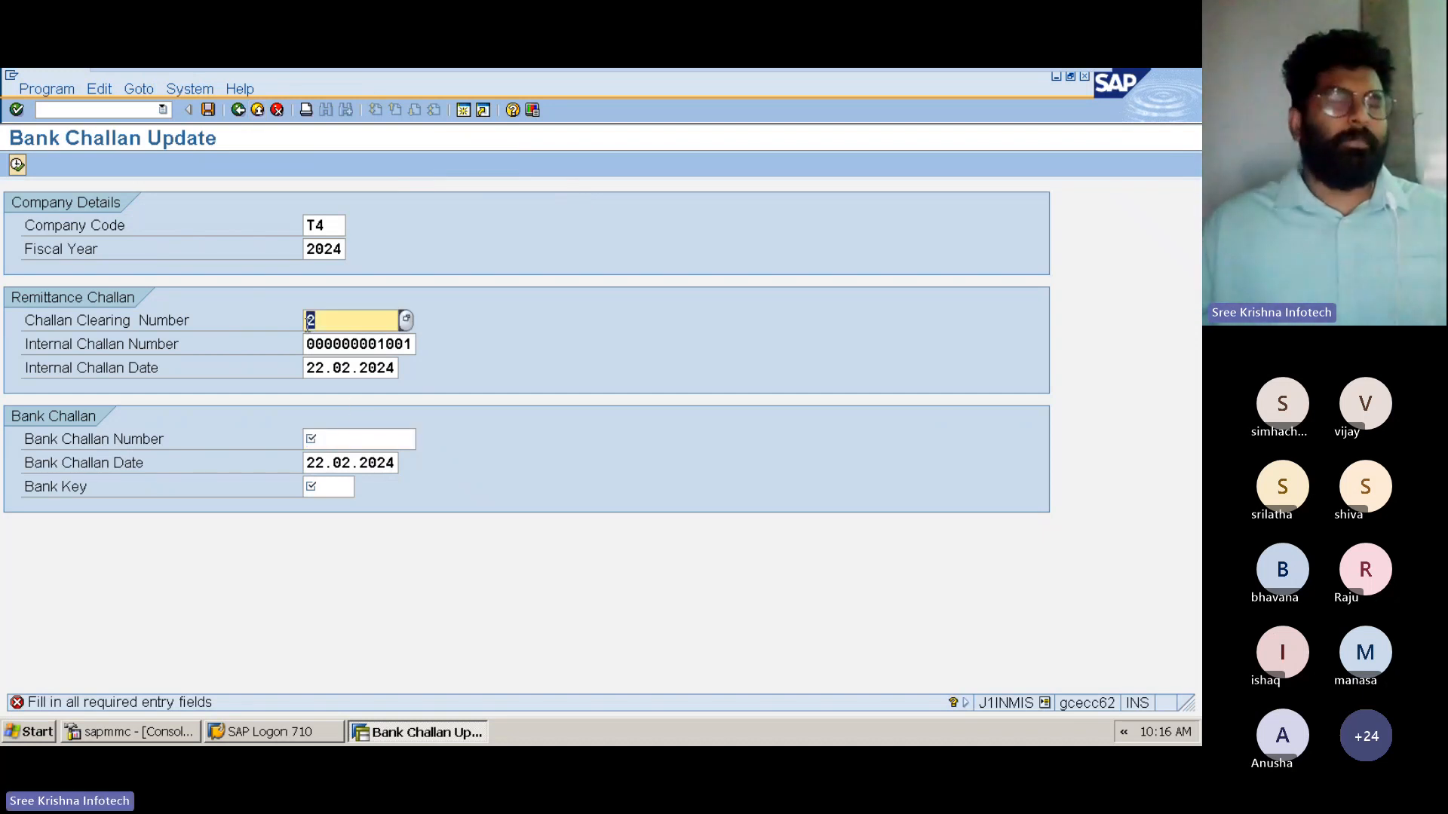
click(407, 348)
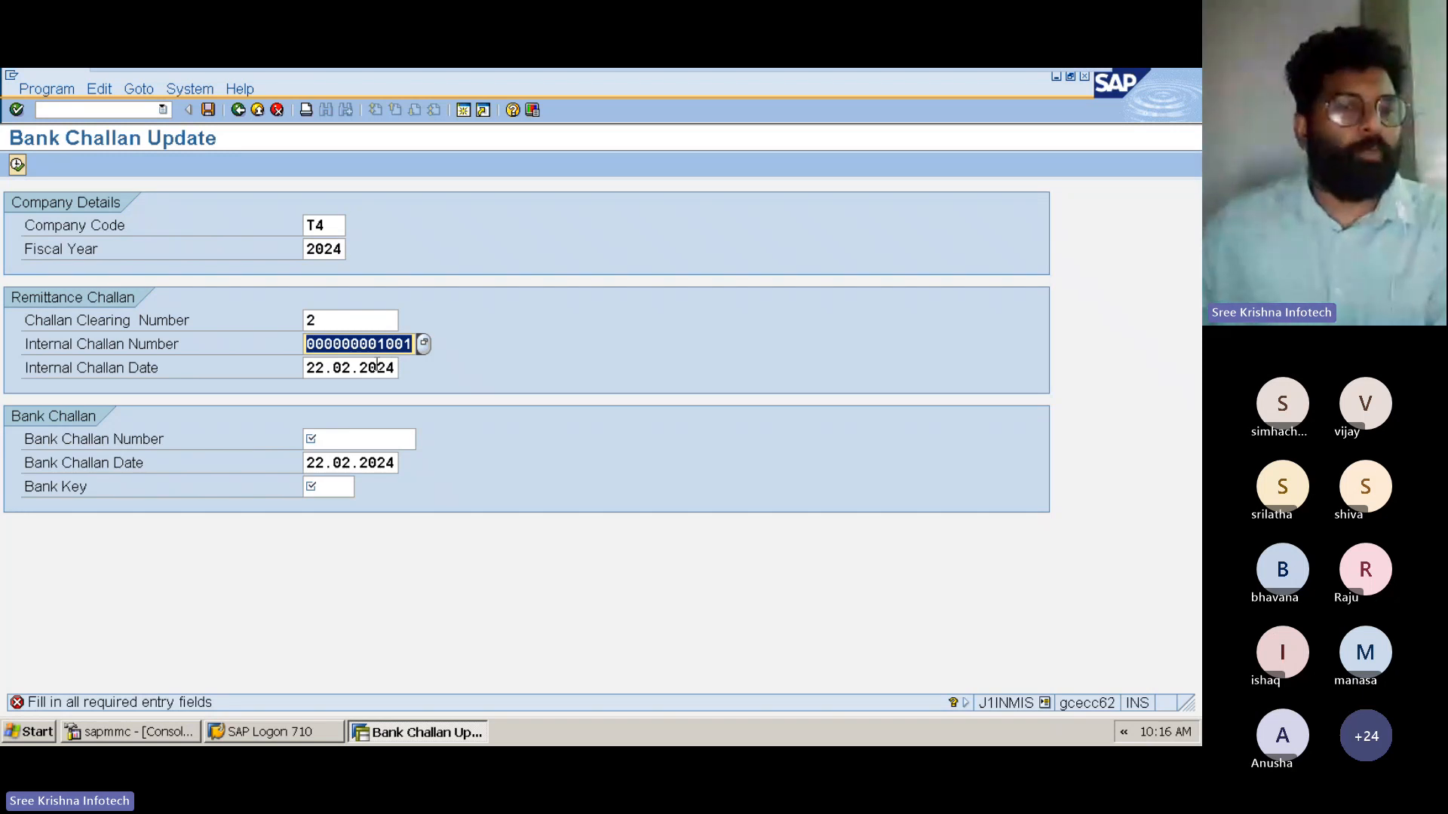
click(375, 438)
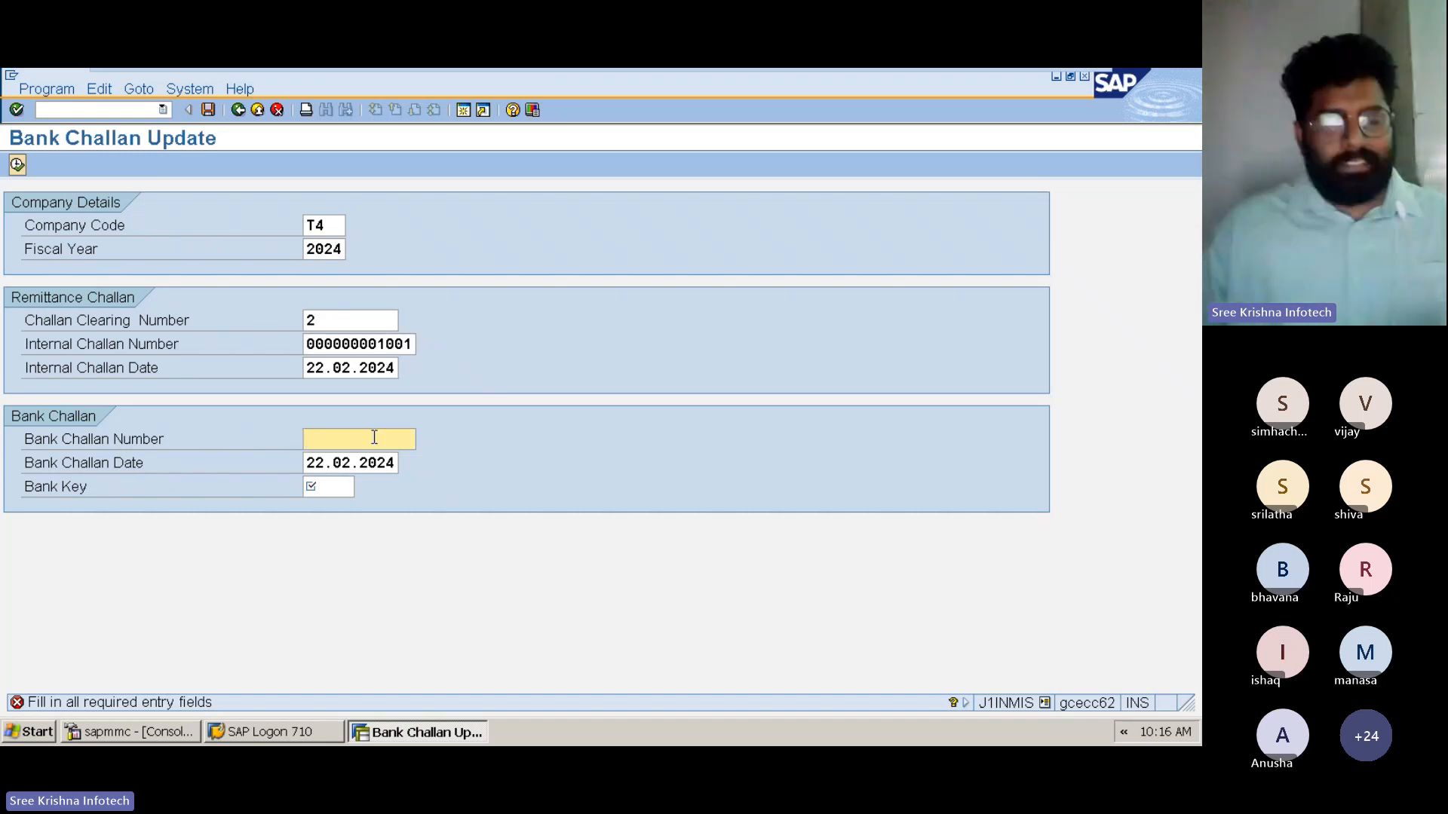
text(TCS)
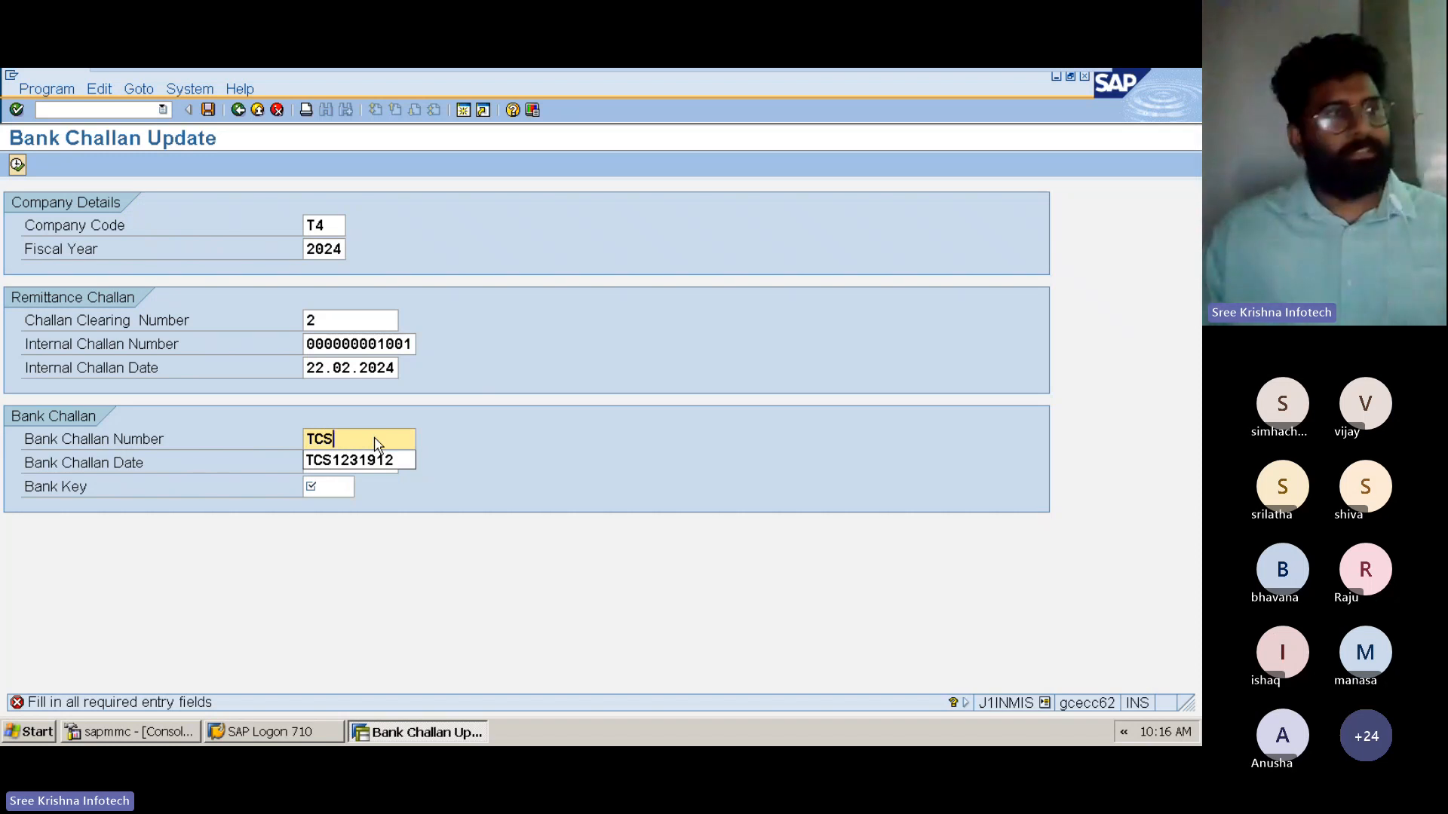
text(220)
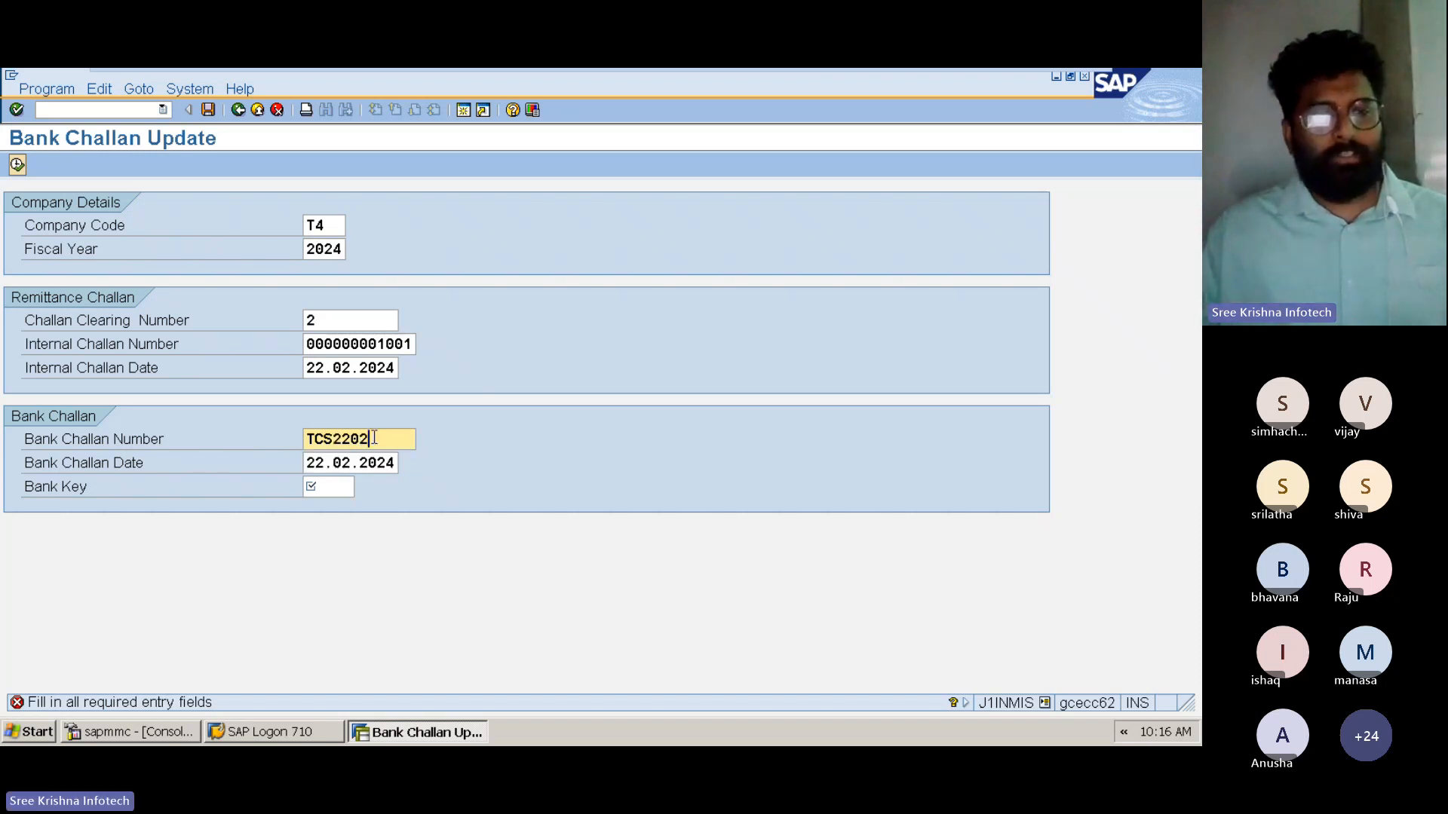
text(2)
text(2401)
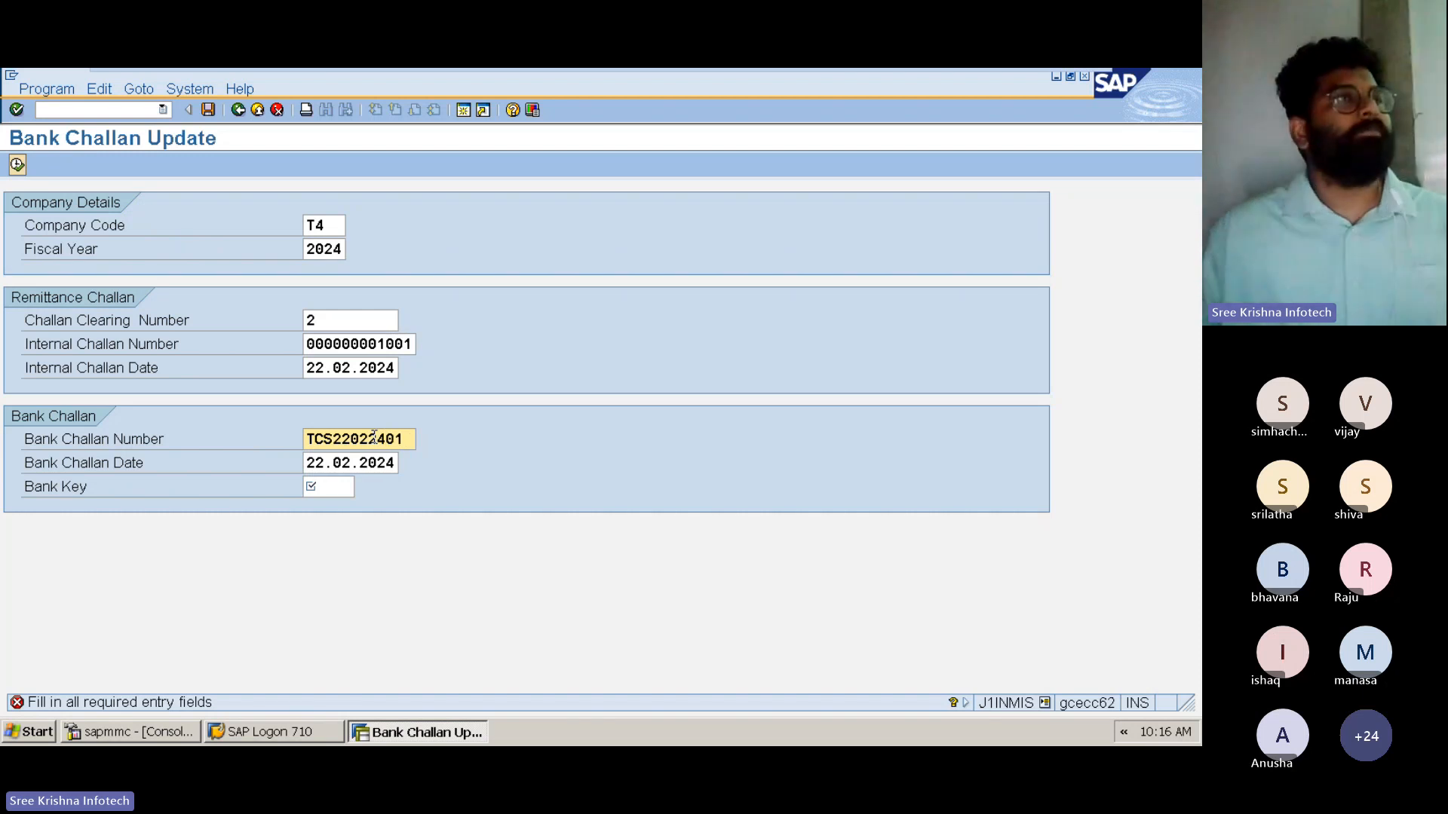
key(shift+Left)
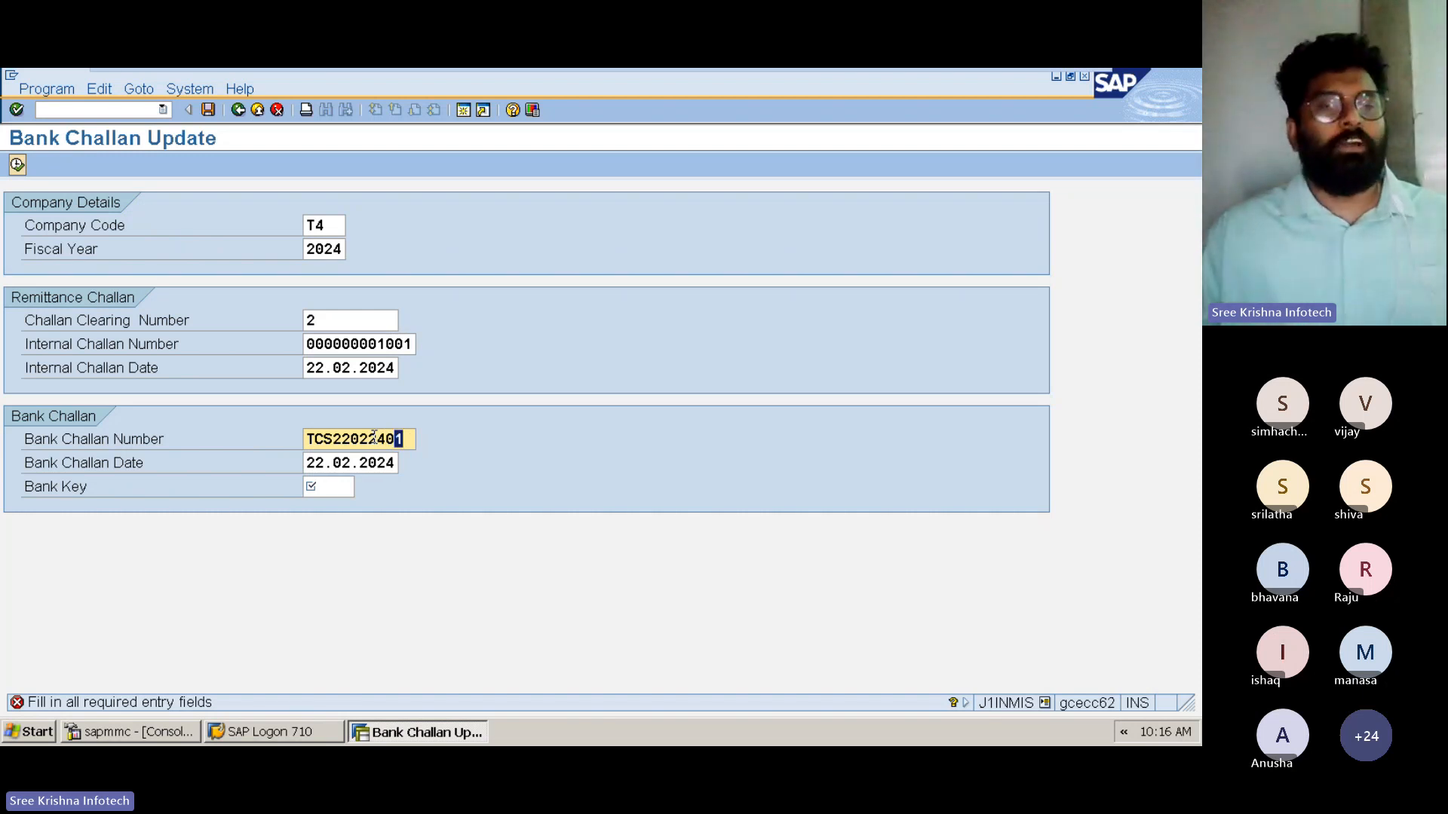
key(Left)
key(Left)
key(shift+Left)
key(shift+Left)
key(shift+Left)
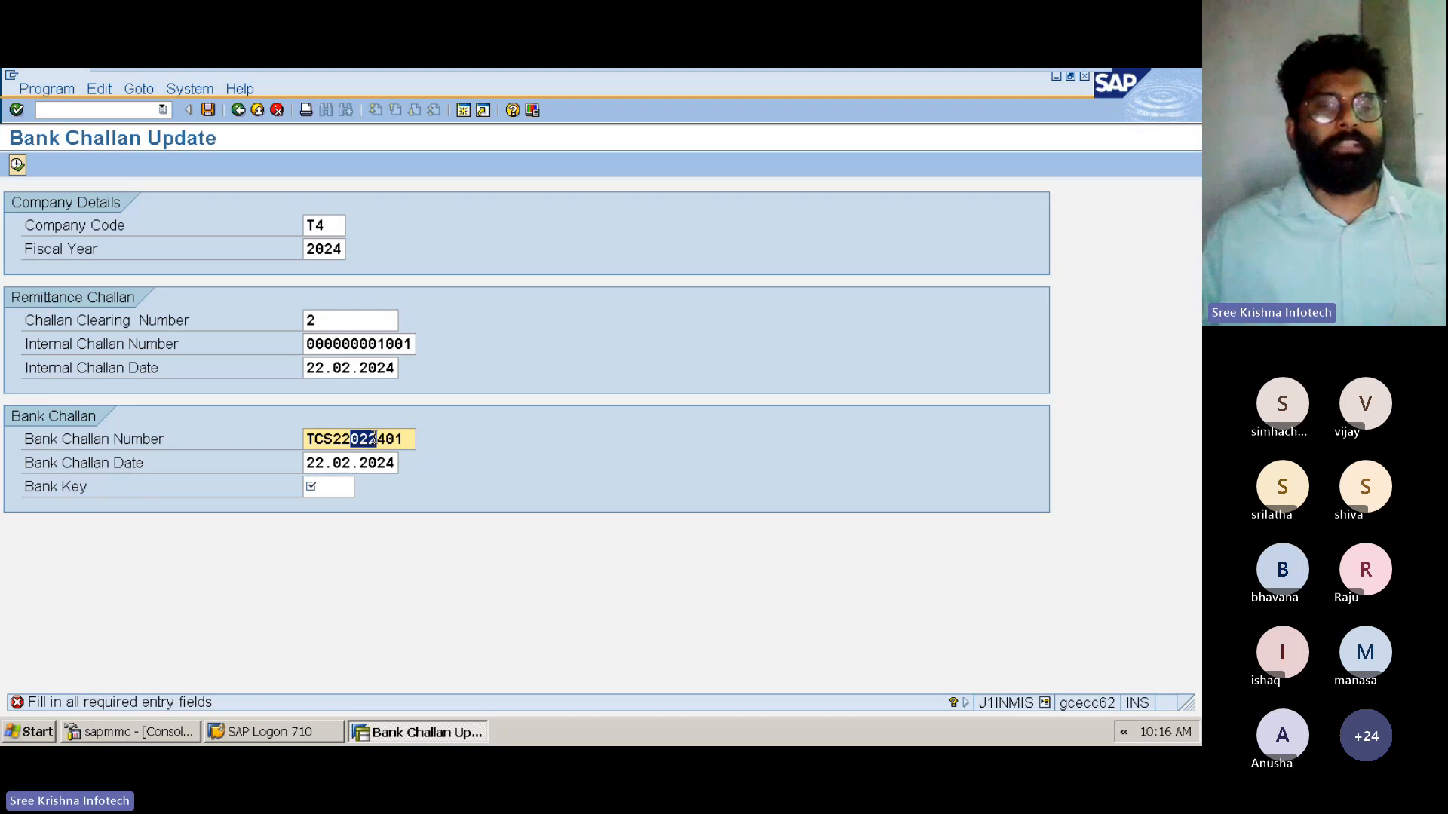
Set the bank key to SBI, execute the bank challan update and return to the report selection
key(Tab)
key(Tab)
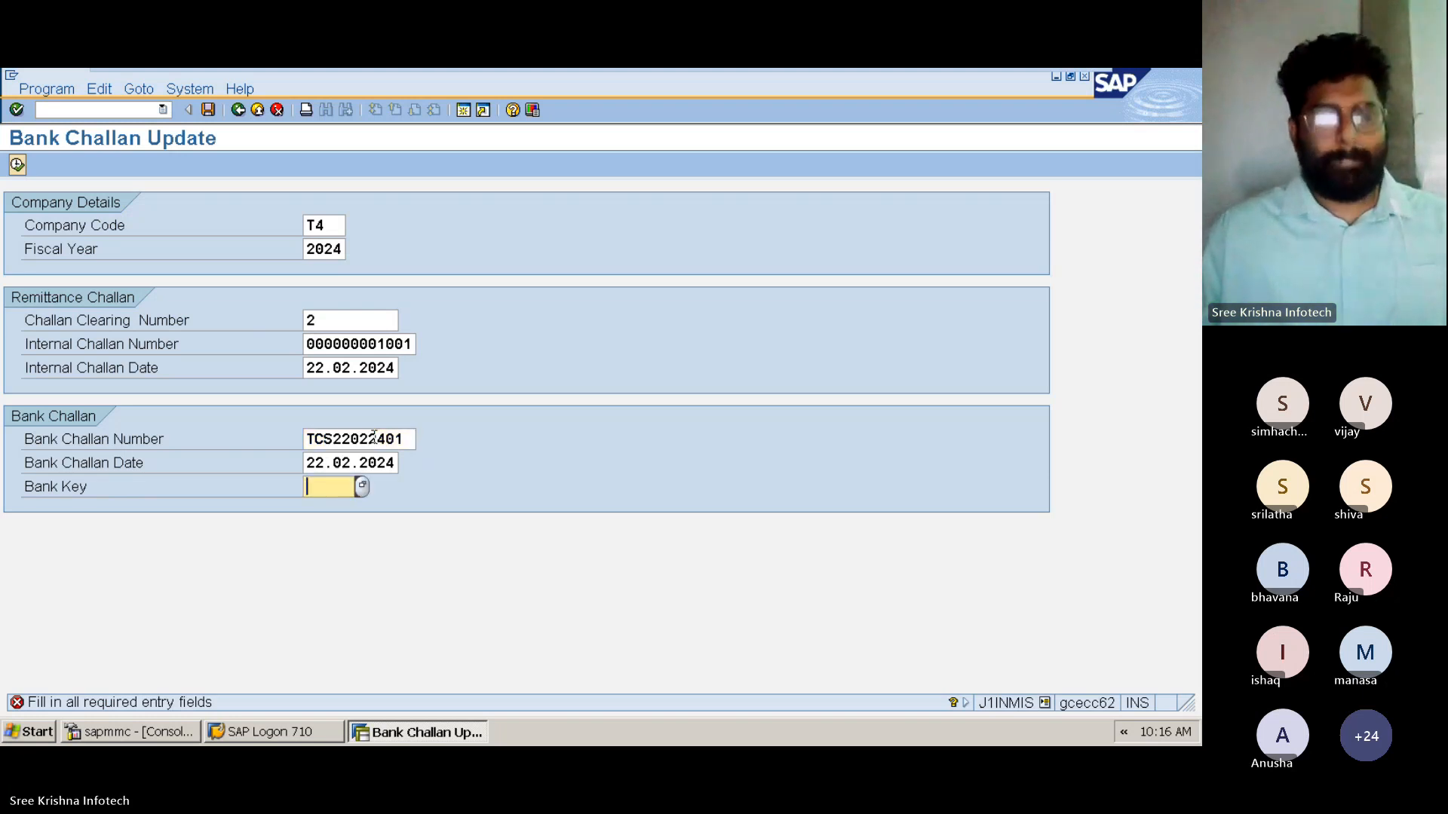
text(SBI)
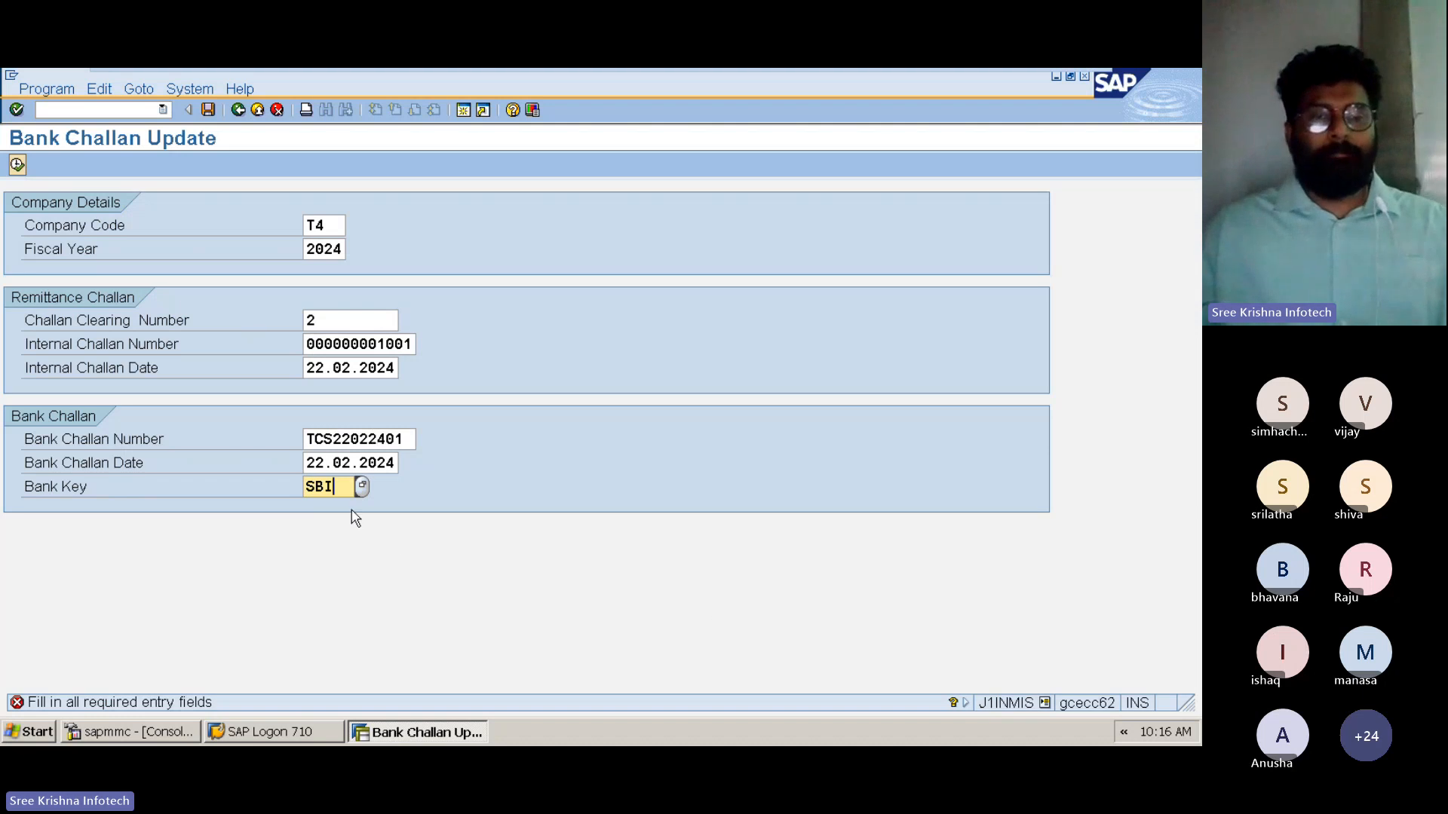
key(Return)
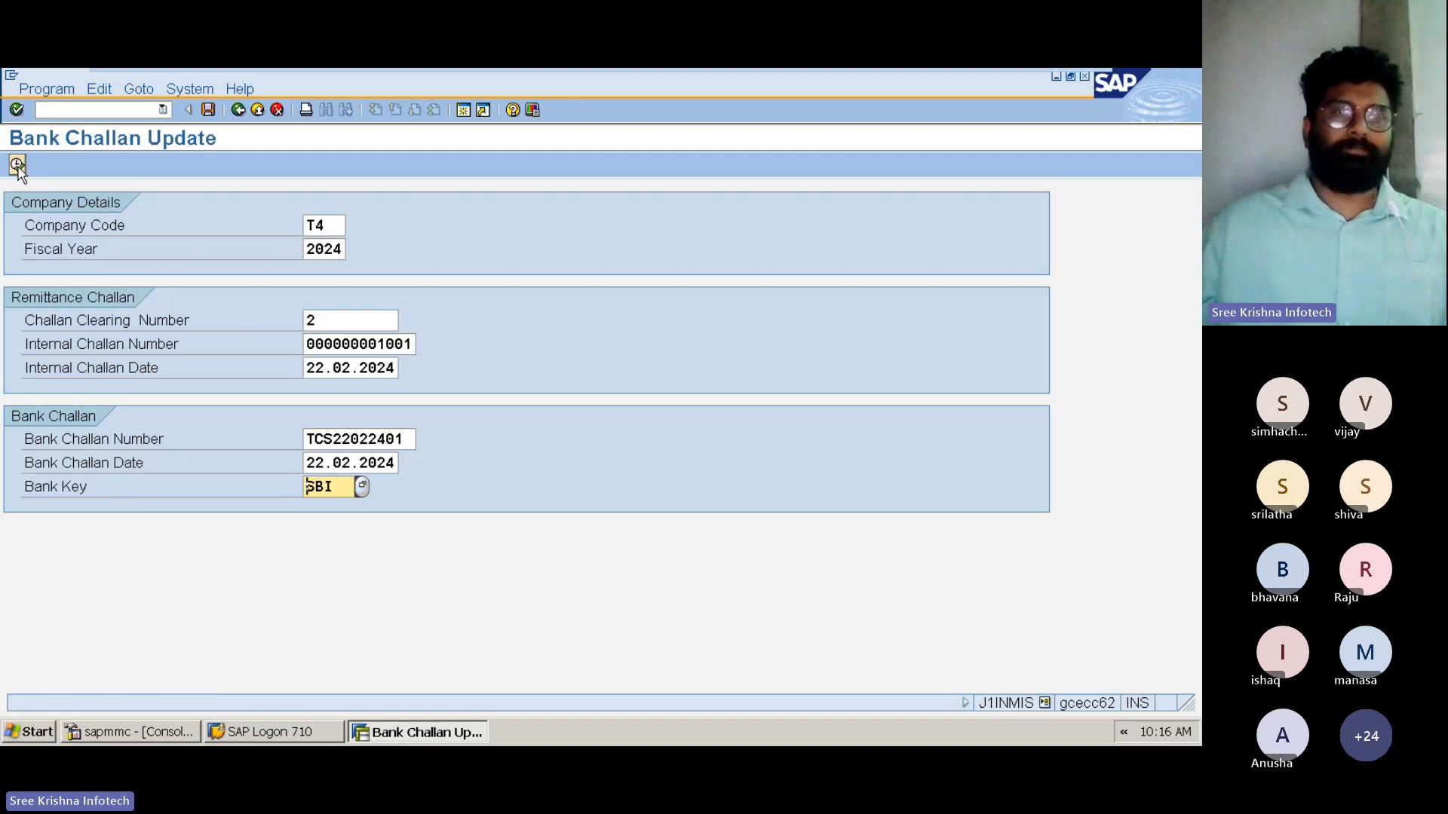
click(16, 164)
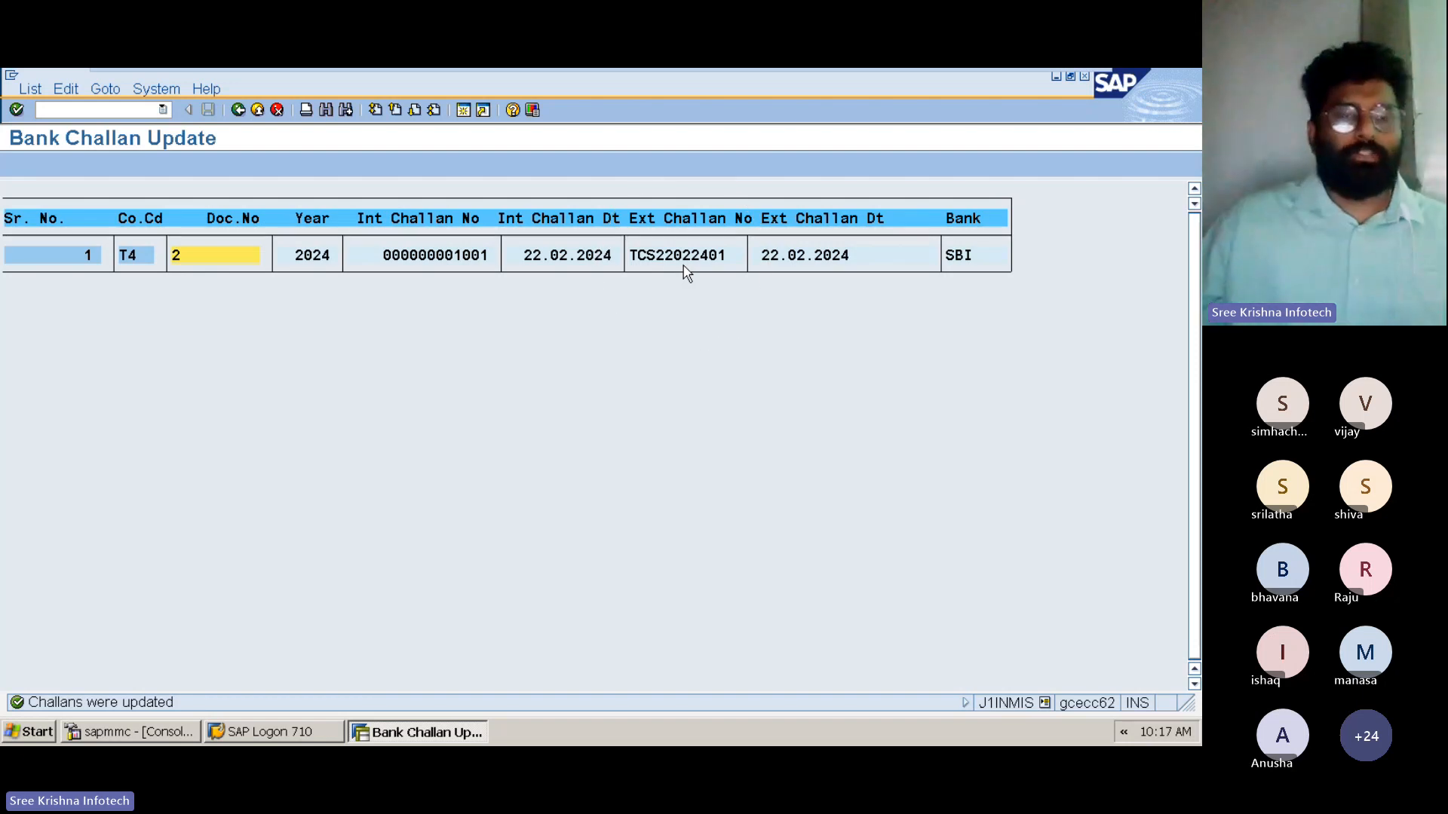
click(237, 111)
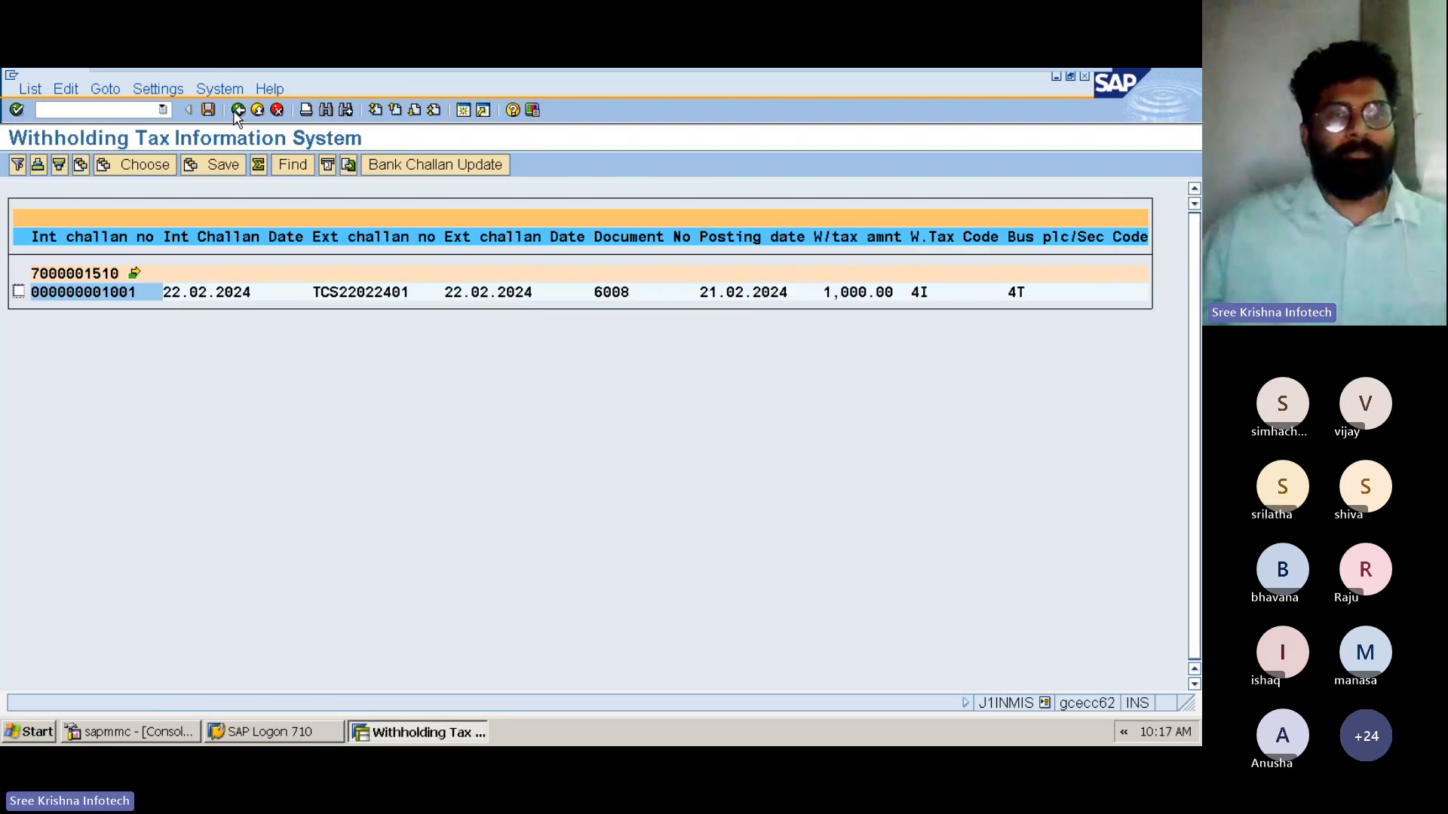
click(238, 111)
Run the Certificate Status report and start certificate printing for the document 6008 line with bank challan TCS22022401
click(61, 611)
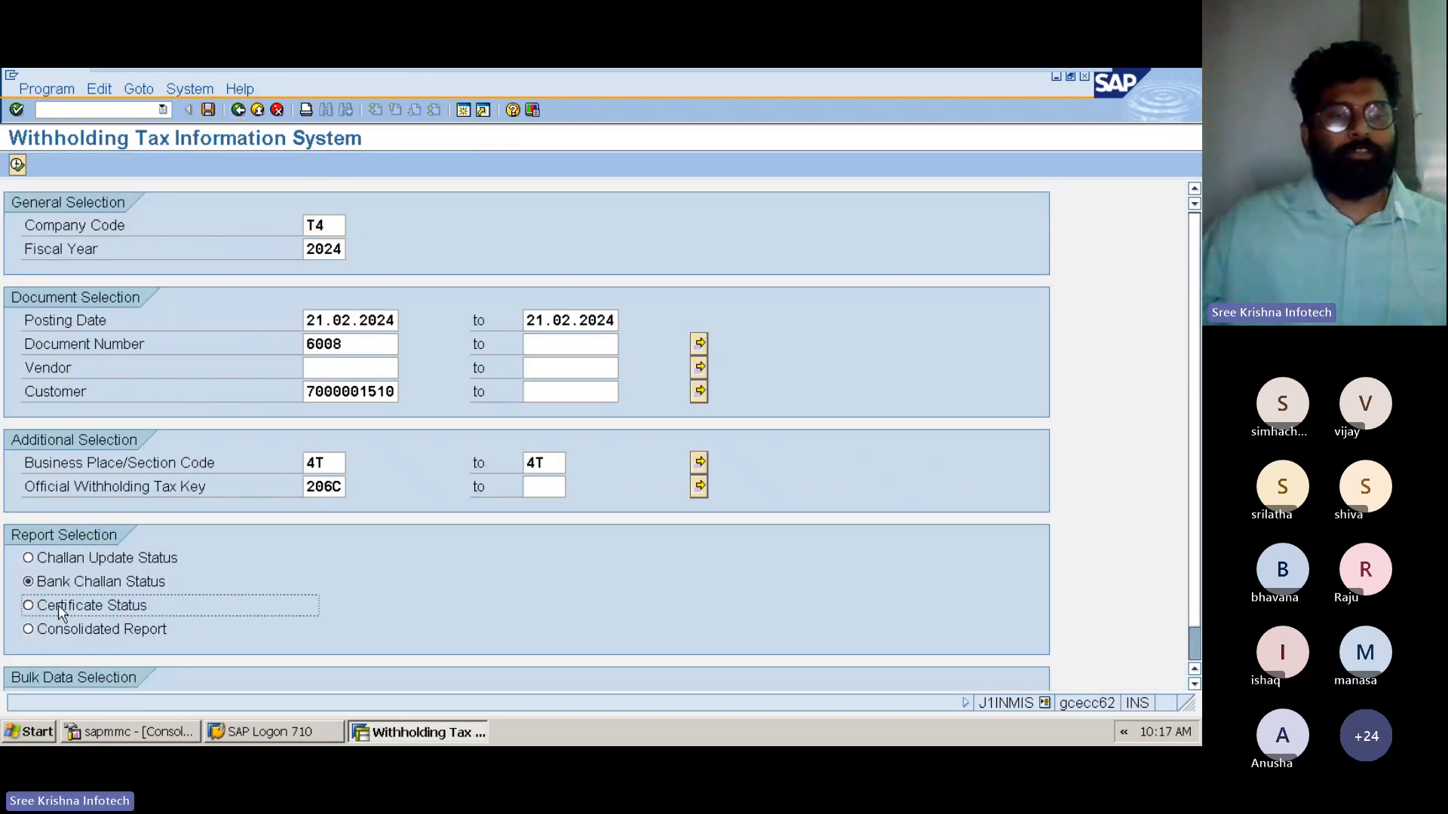
click(59, 606)
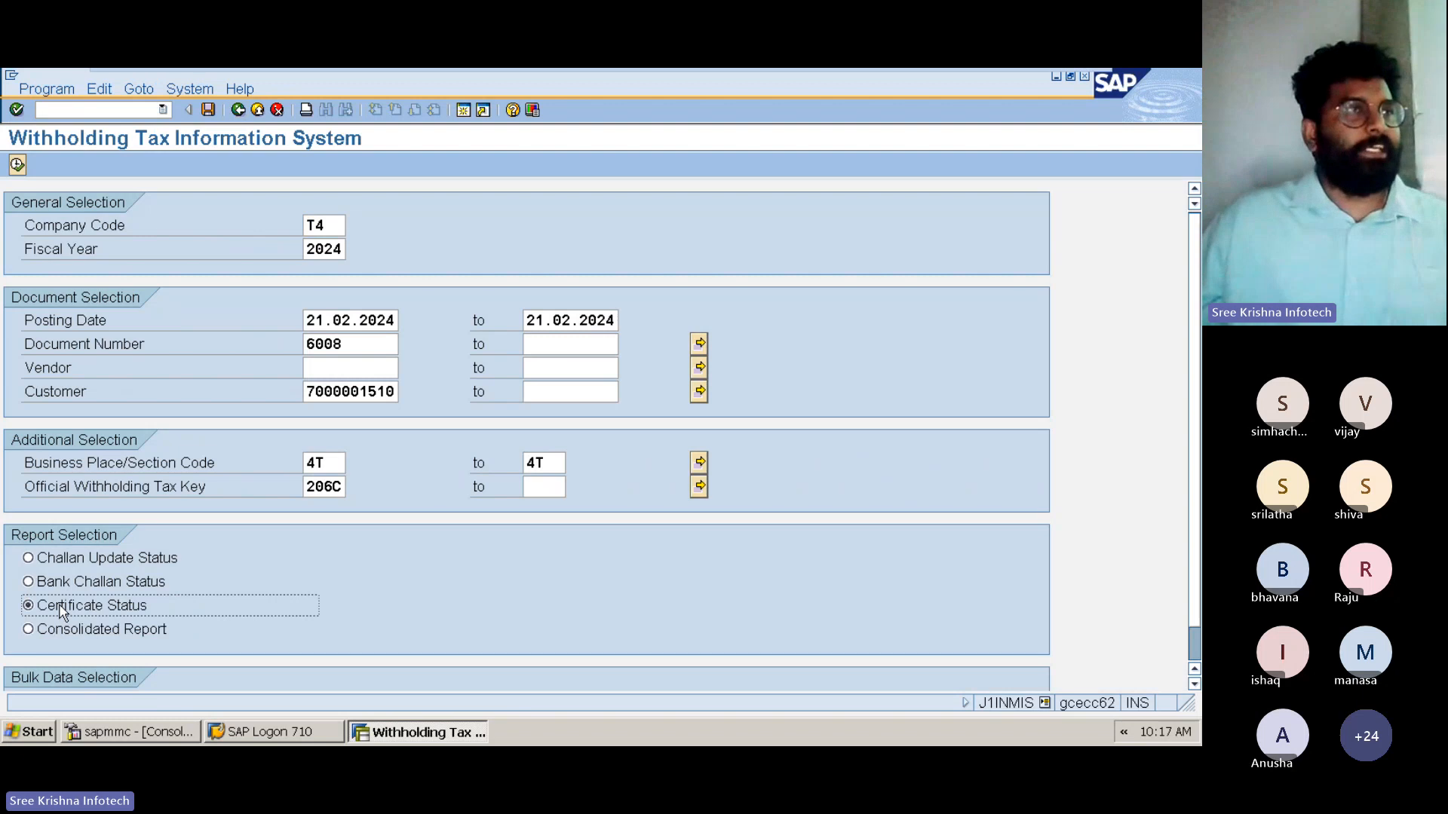
click(17, 165)
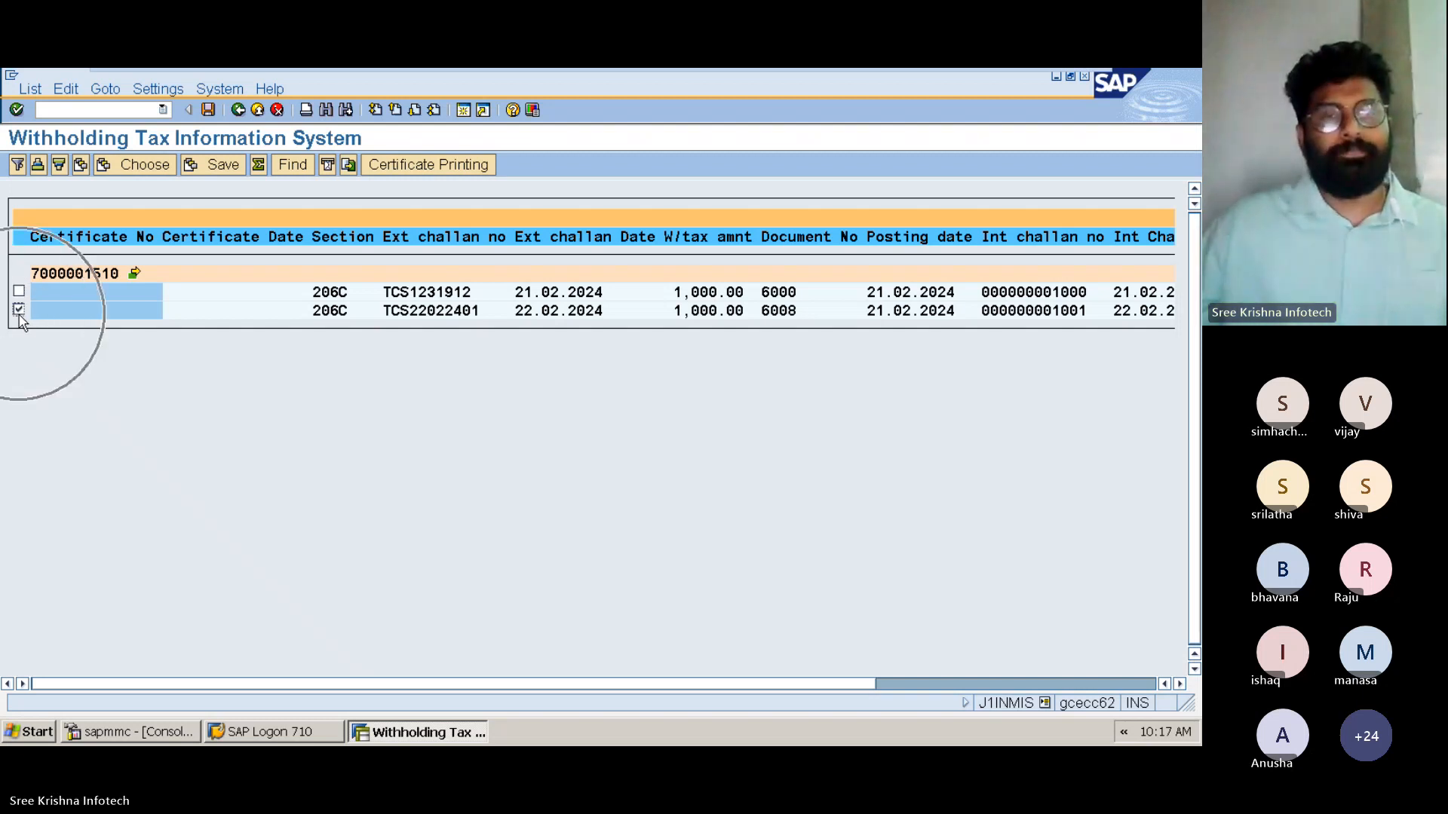
click(441, 171)
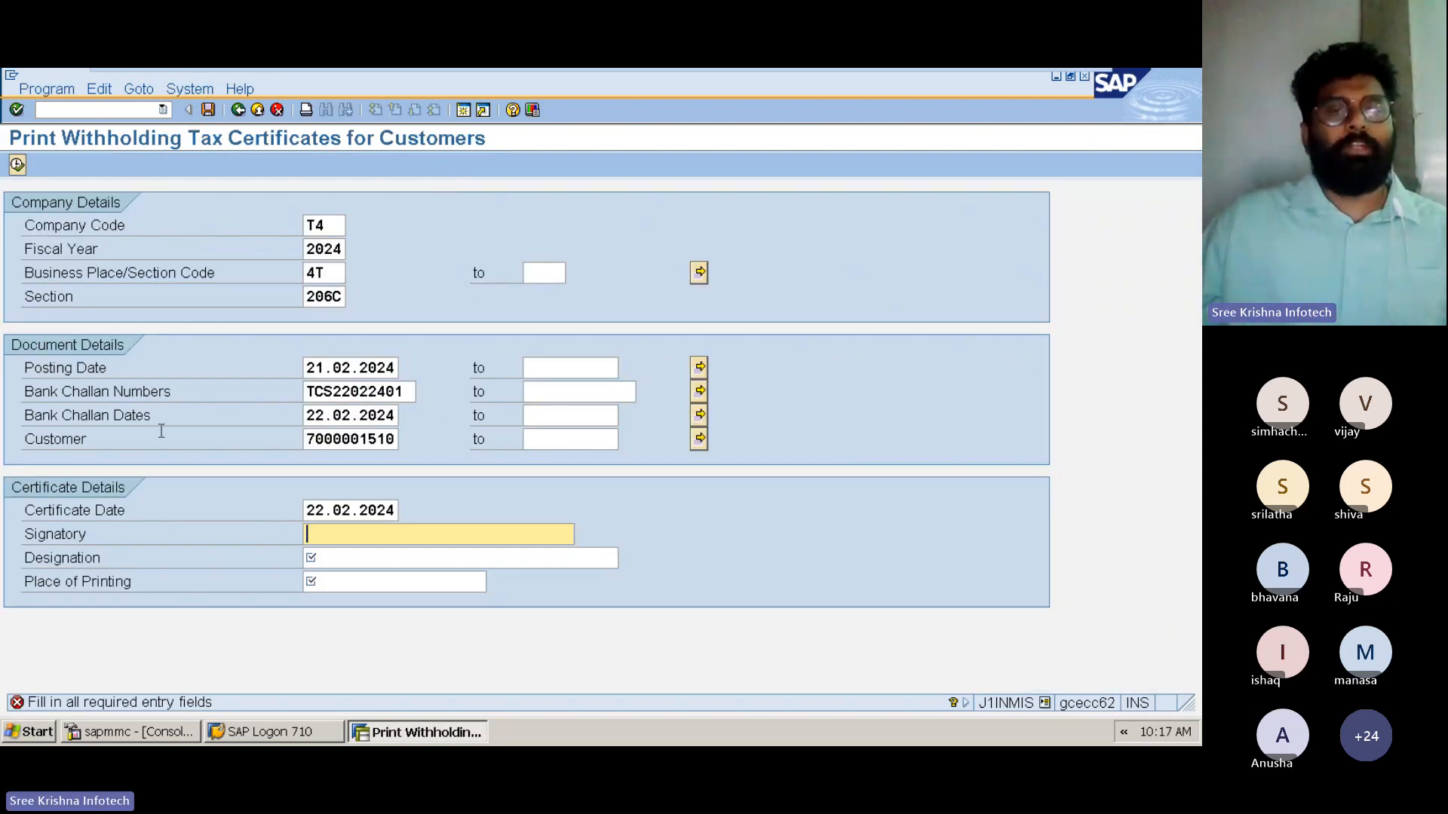
Check the company details and set the signatory to Sree Krishna Infotech, designation to Management and place of printing to Hyderabad
double_click(340, 225)
double_click(316, 253)
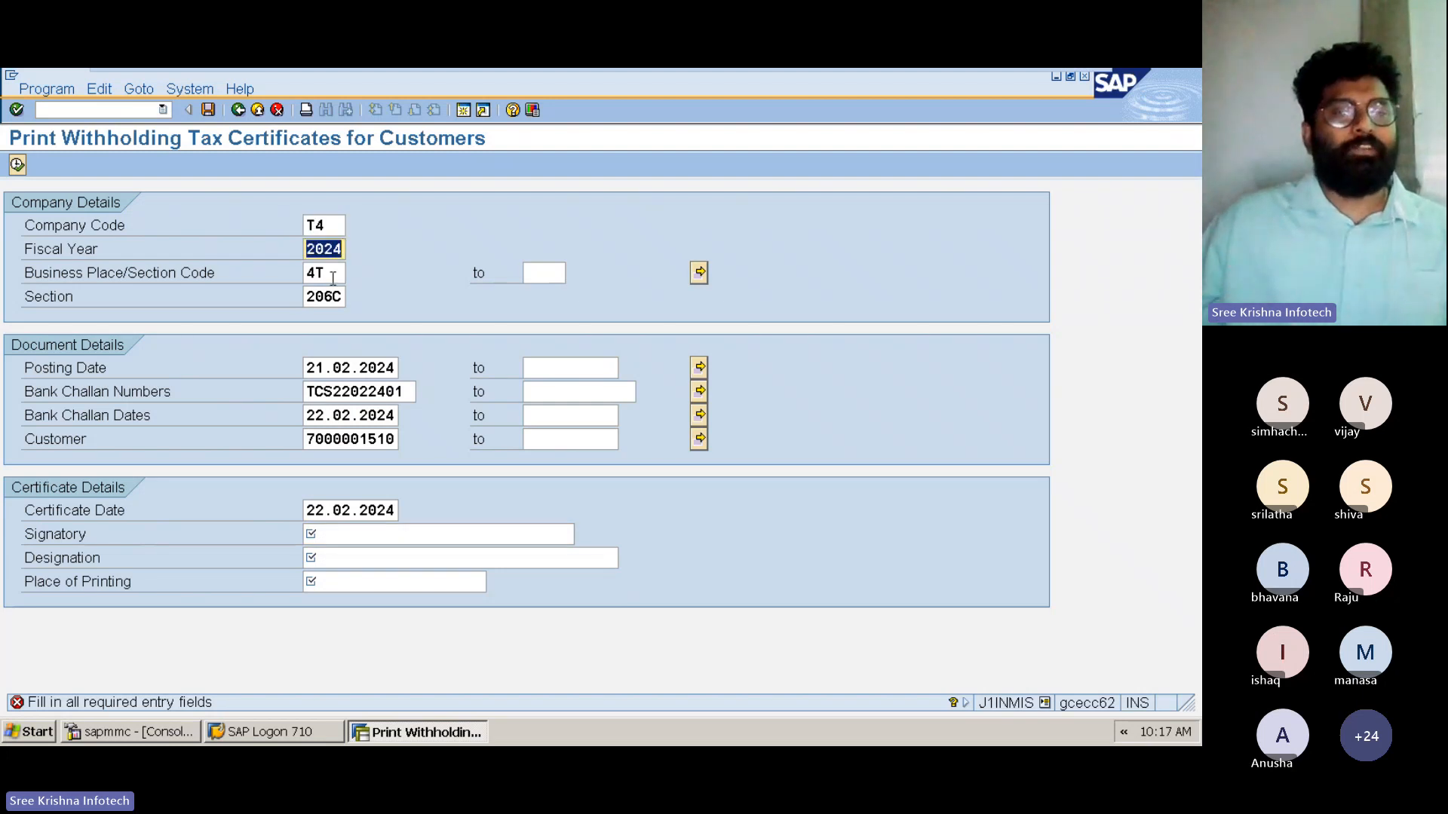
double_click(333, 276)
double_click(330, 297)
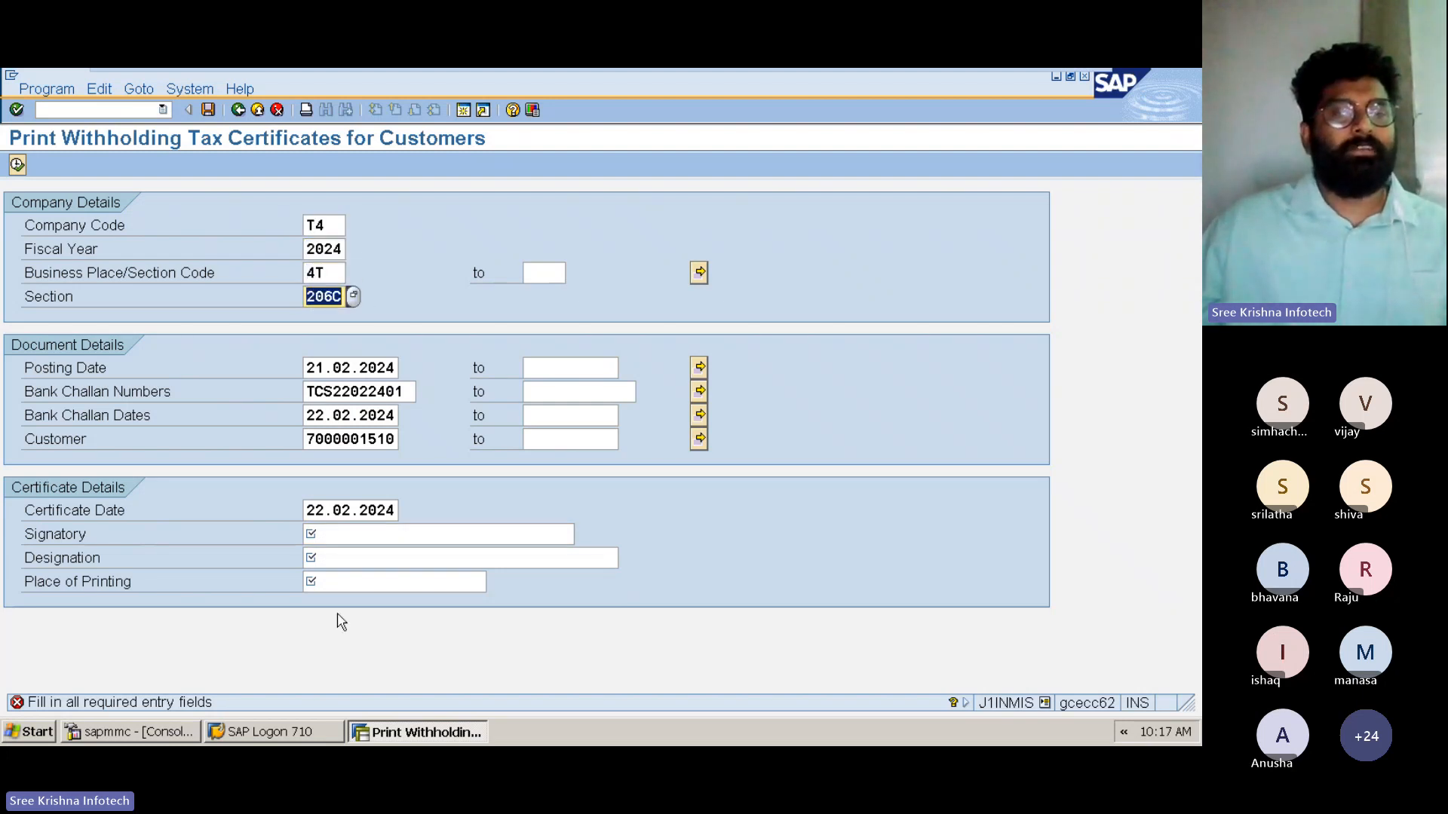
click(337, 535)
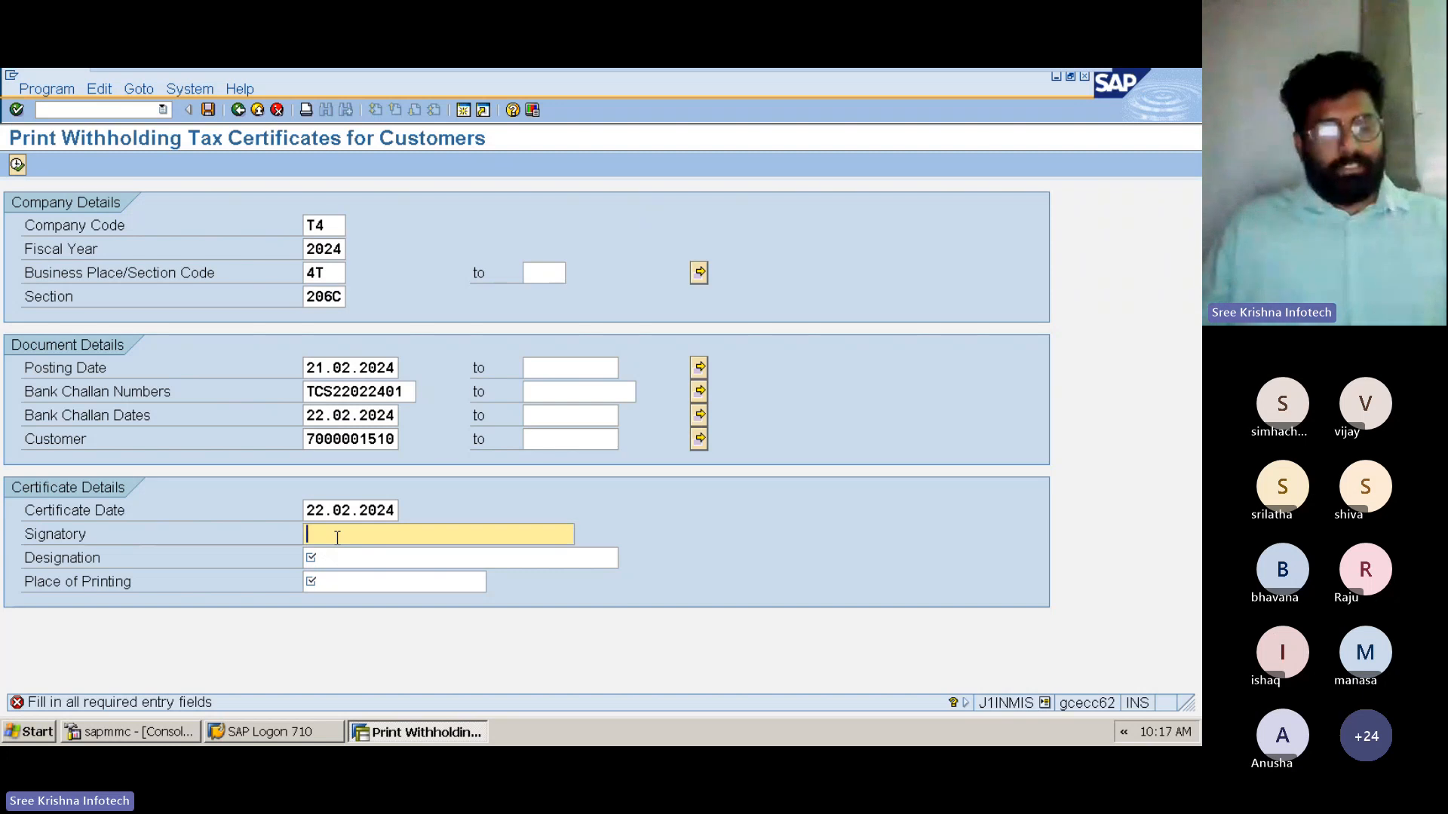
key(Down)
key(Return)
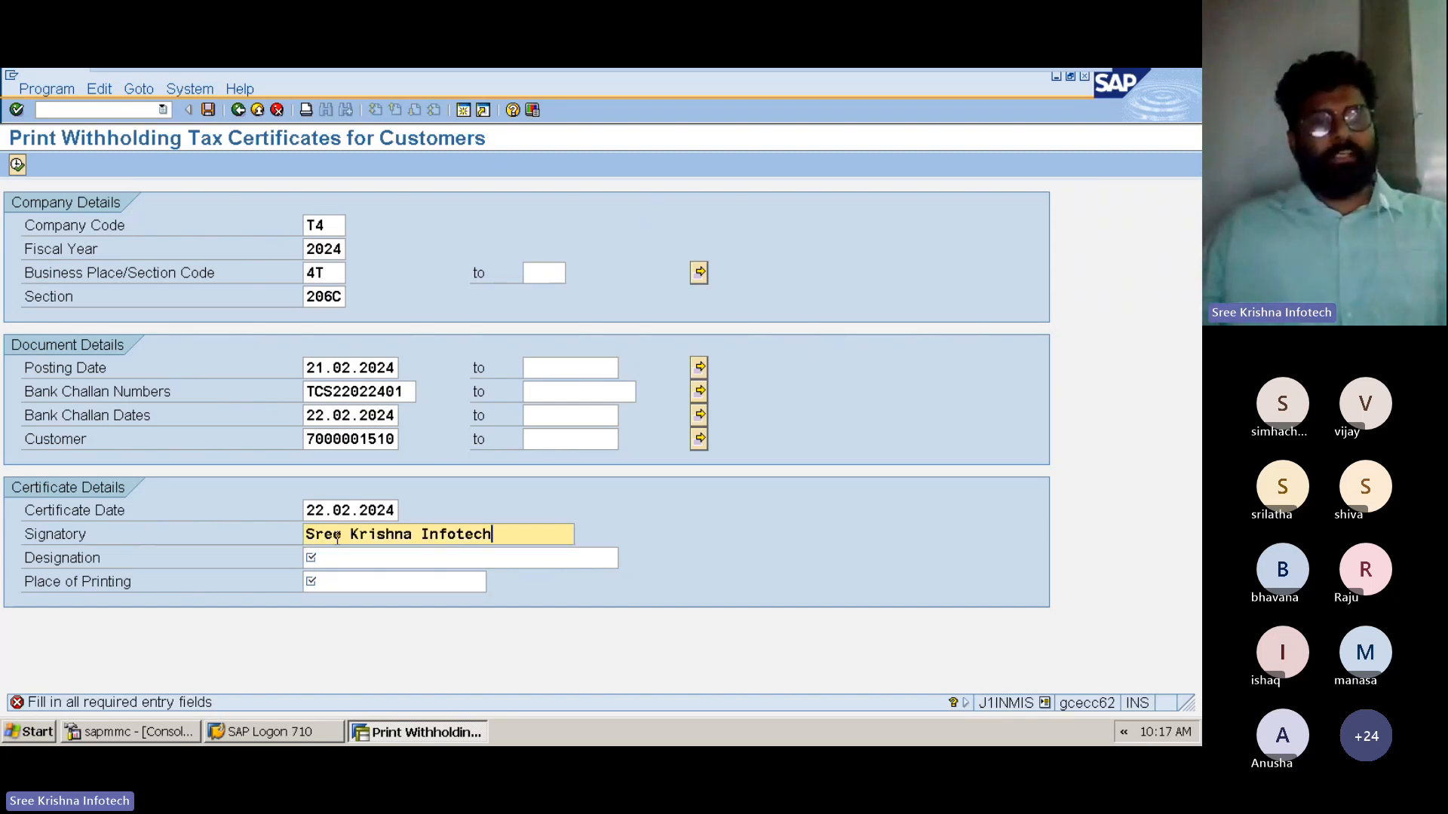
key(Tab)
key(Down)
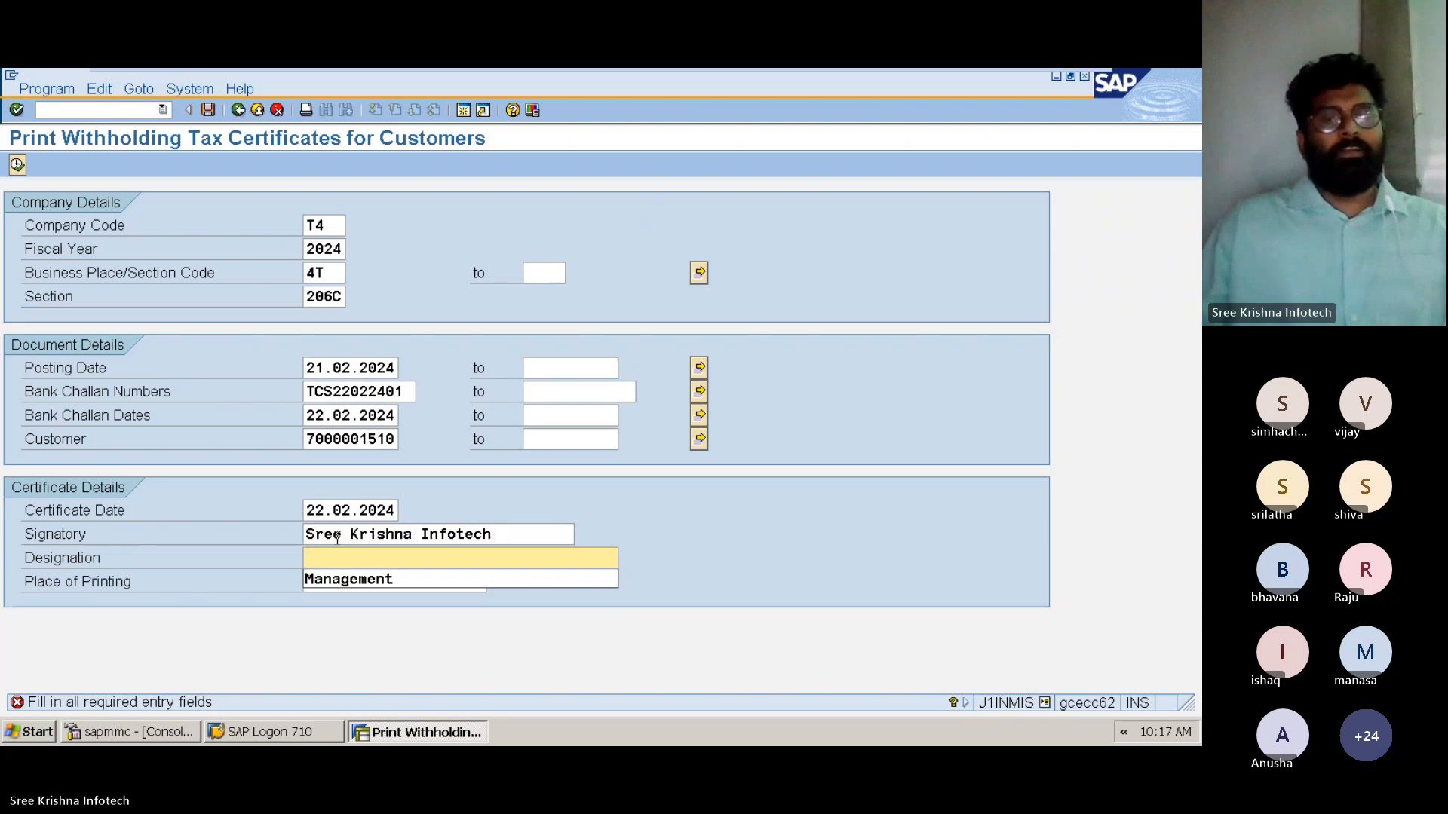
key(Return)
key(Tab)
key(Down)
key(Return)
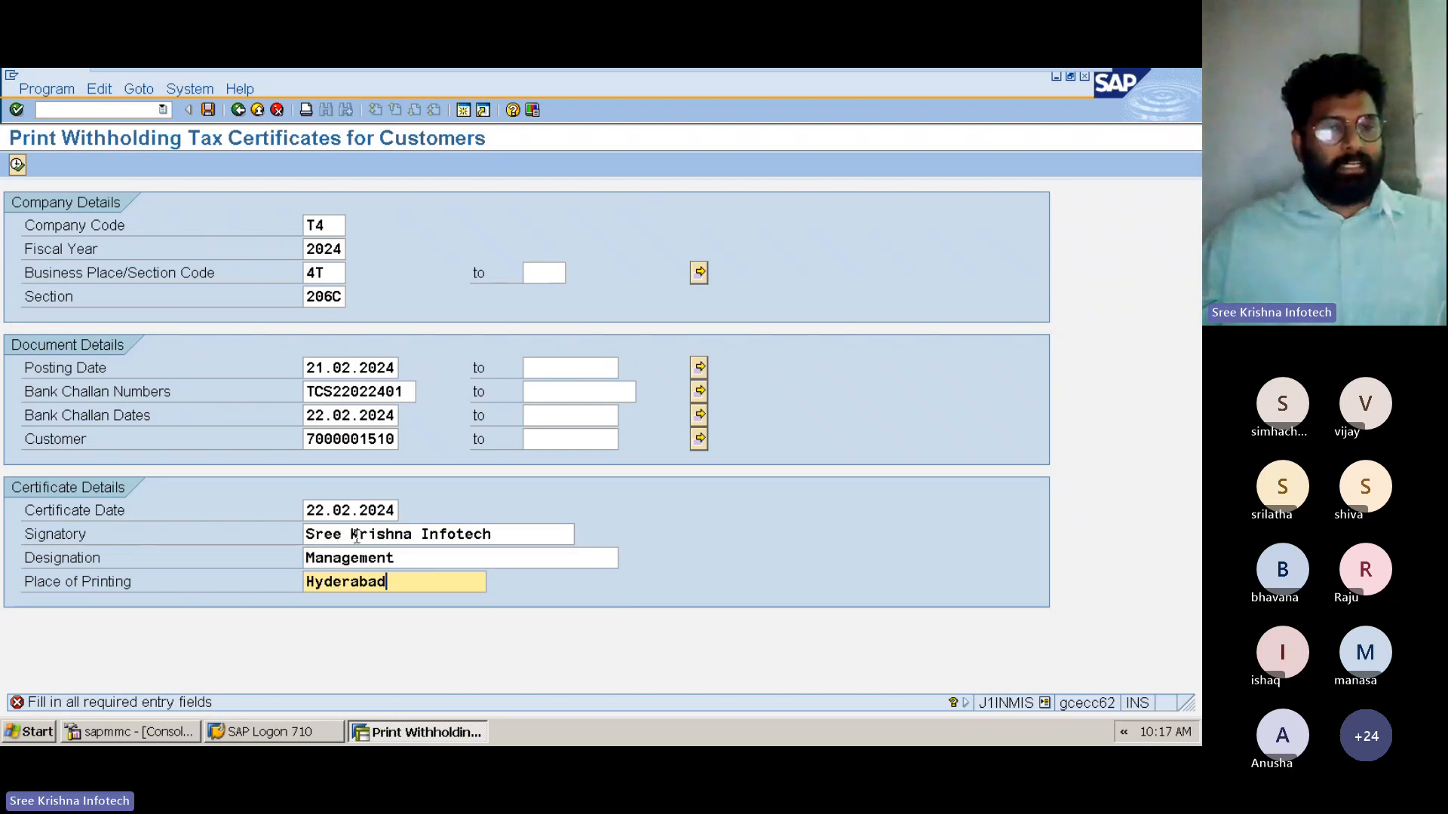
key(ctrl)
key(ctrl)
key(ctrl)
key(ctrl)
key(ctrl)
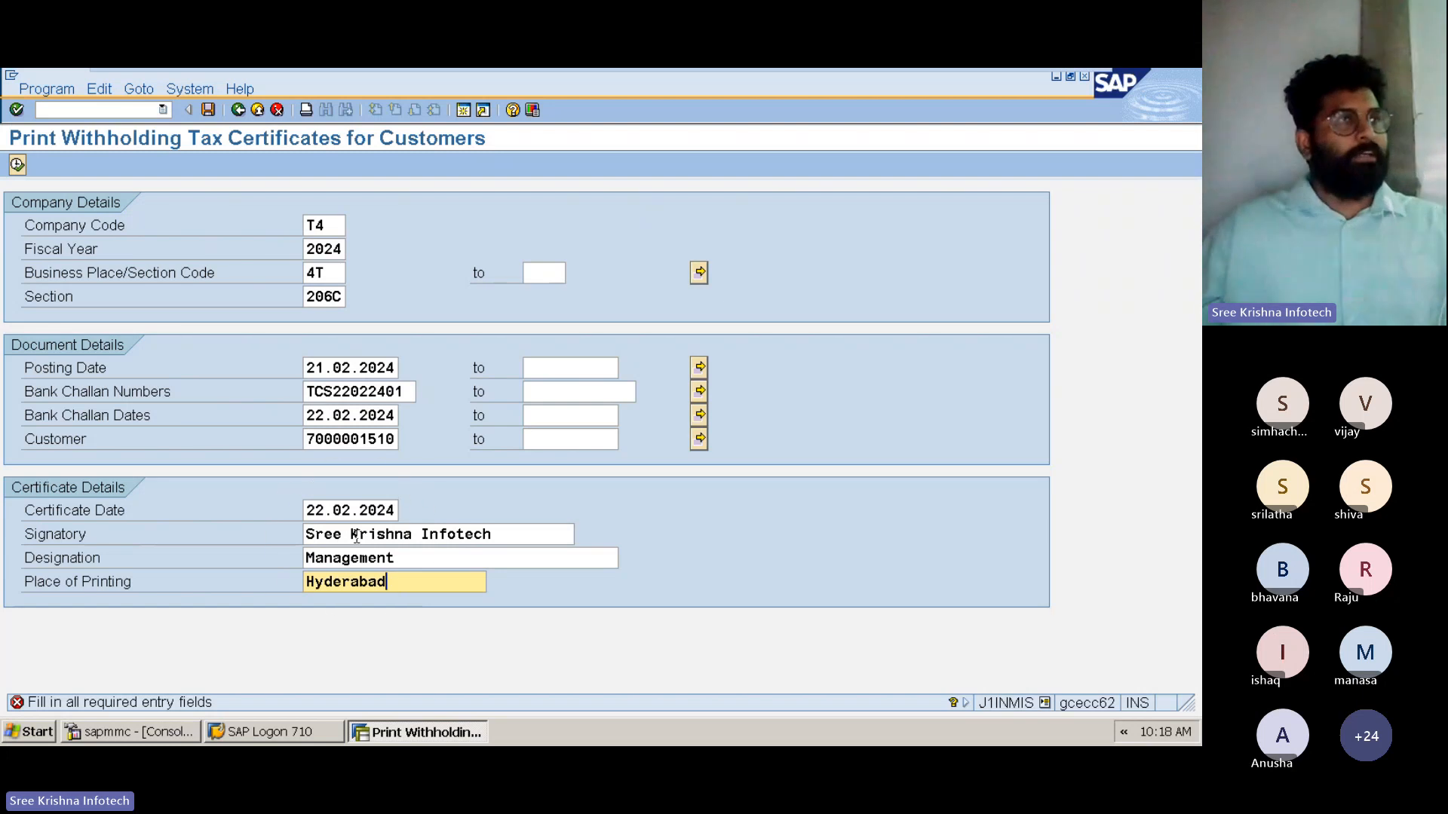
key(ctrl)
key(ctrl)
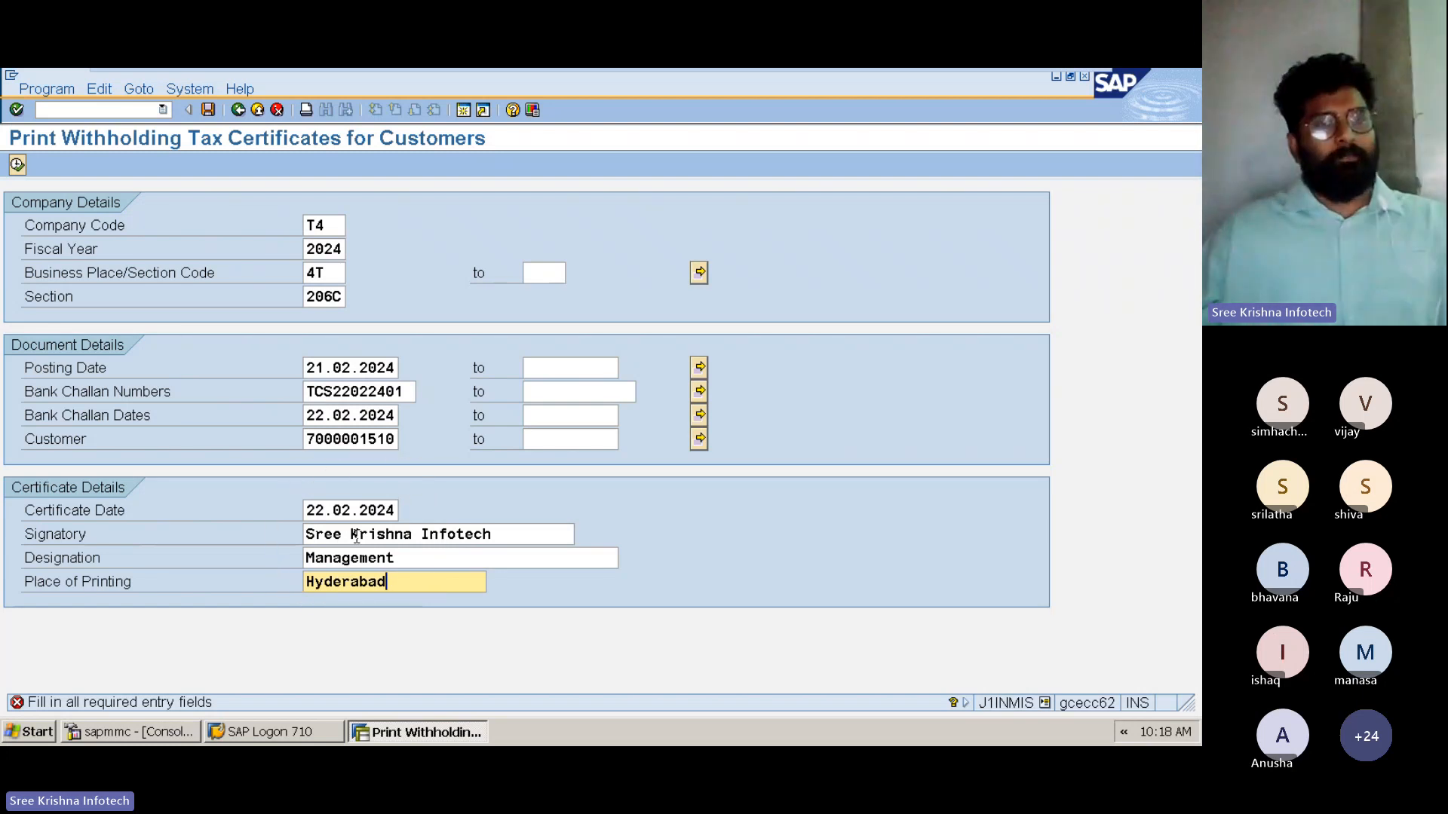
Execute the withholding tax certificate printing and open the certificate's print preview for output device LP01
click(17, 164)
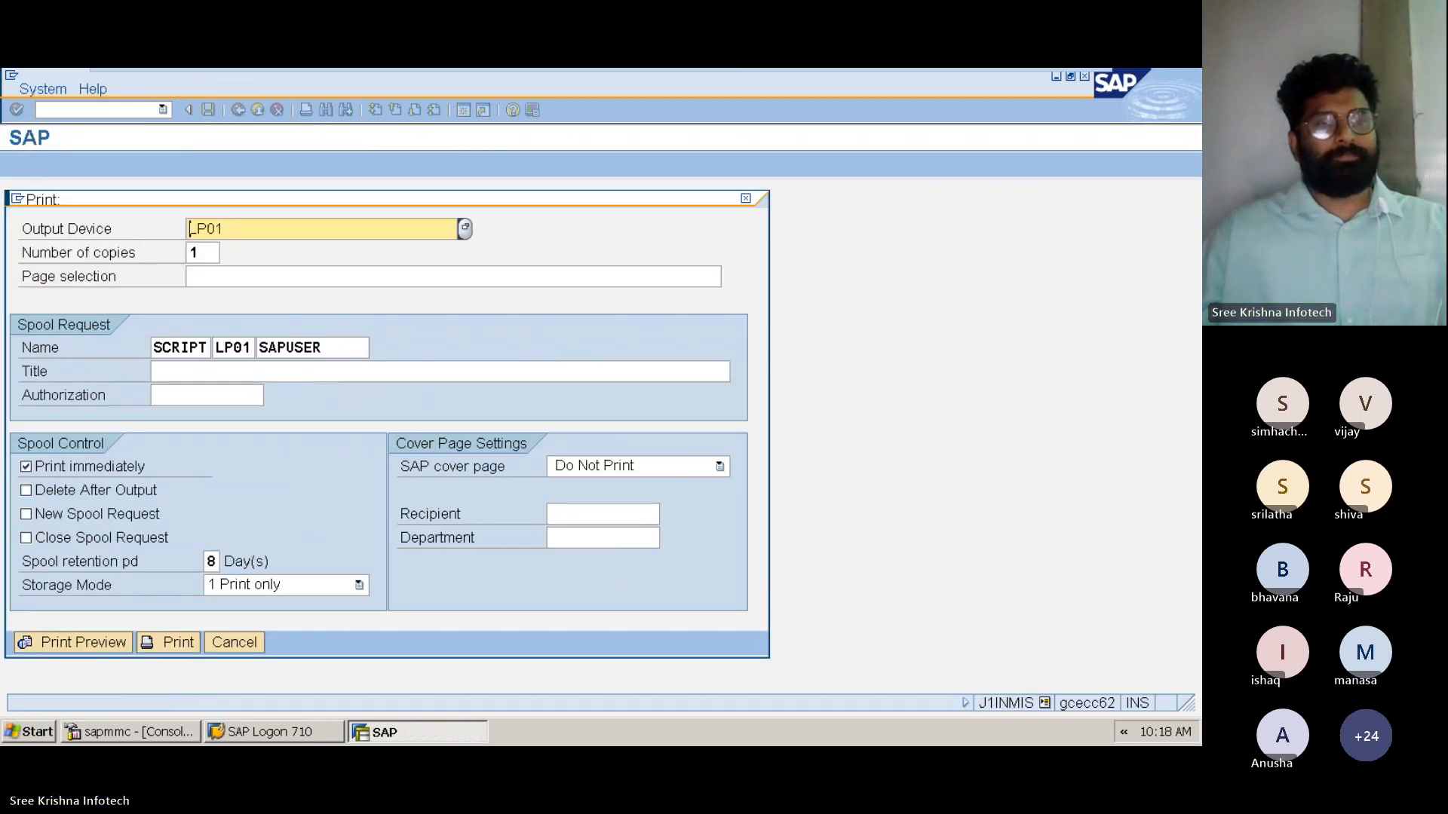
drag(207, 198, 296, 146)
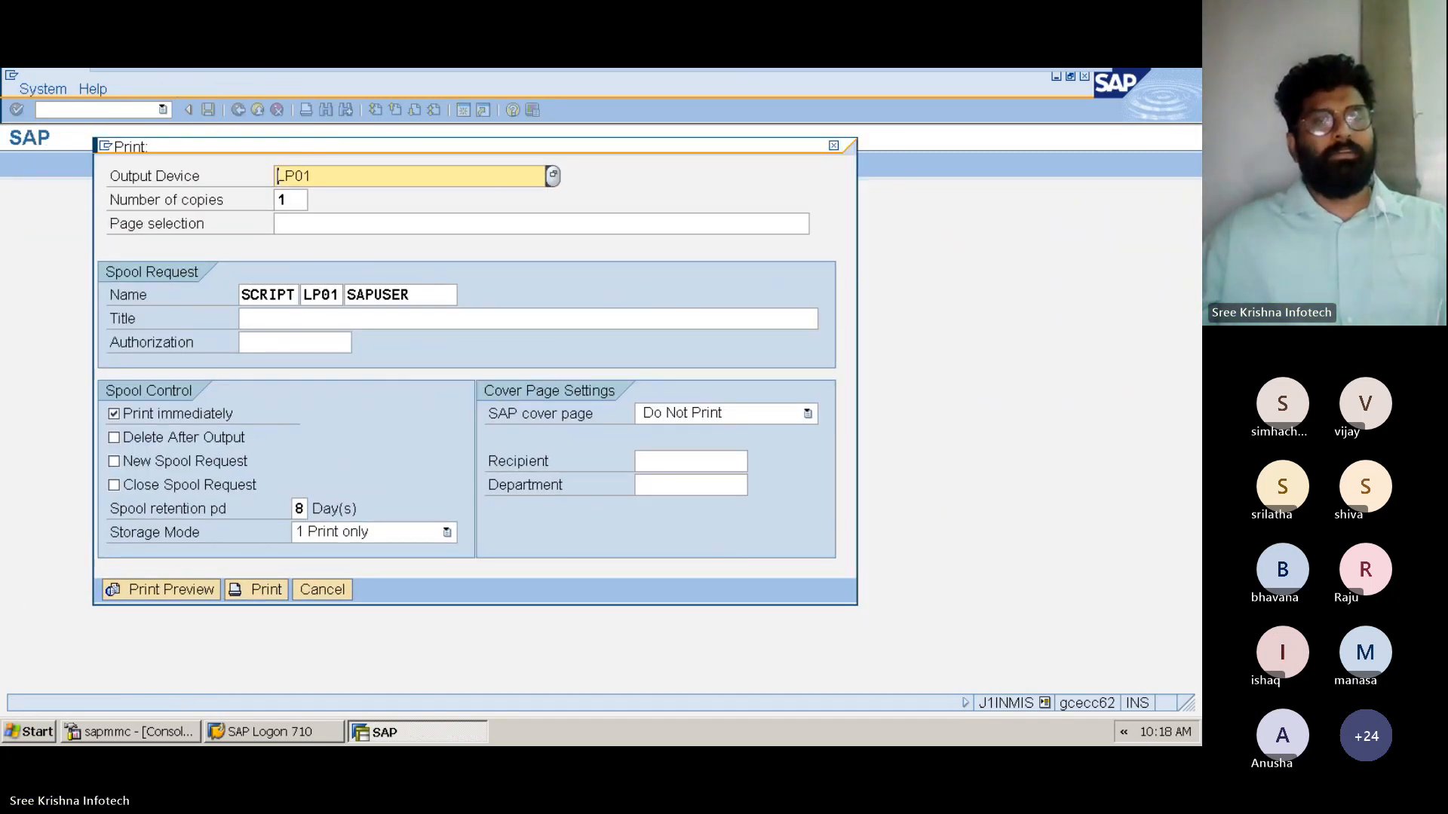
click(161, 590)
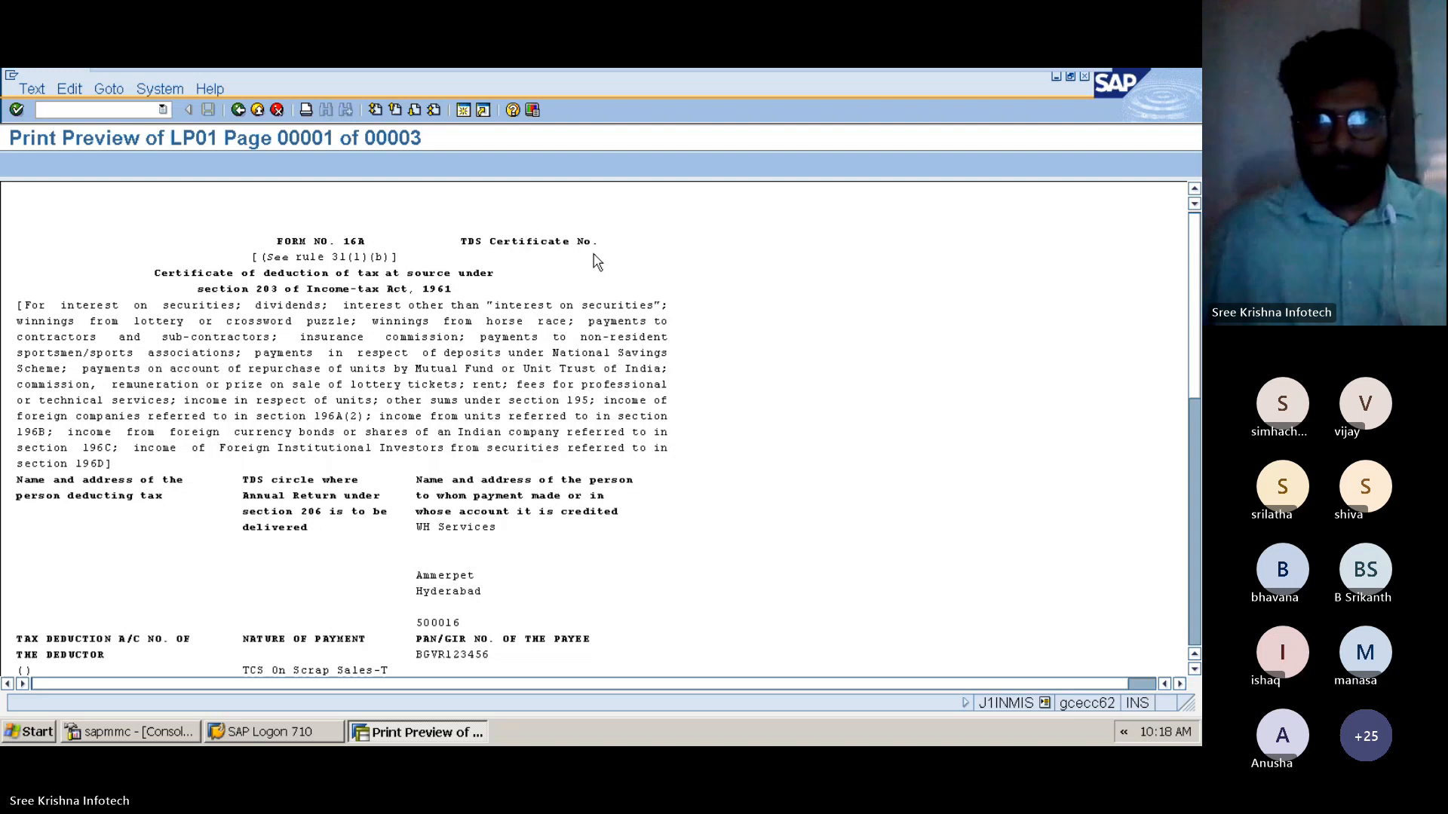
Open the M M & S D workbook from the desktop and look up the withholding certificate's SAPscript form name on Sheet1
key(super+d)
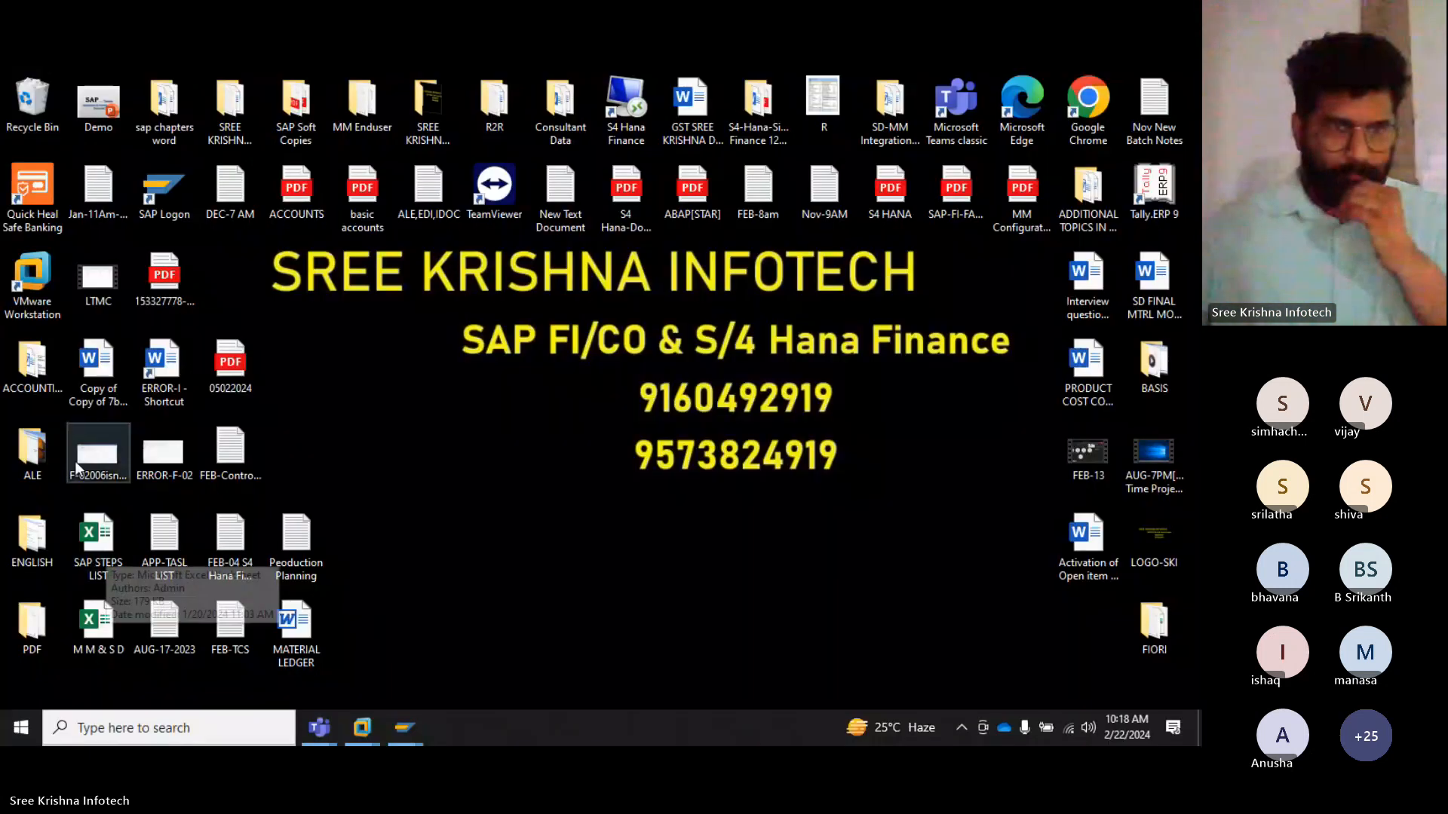
double_click(96, 641)
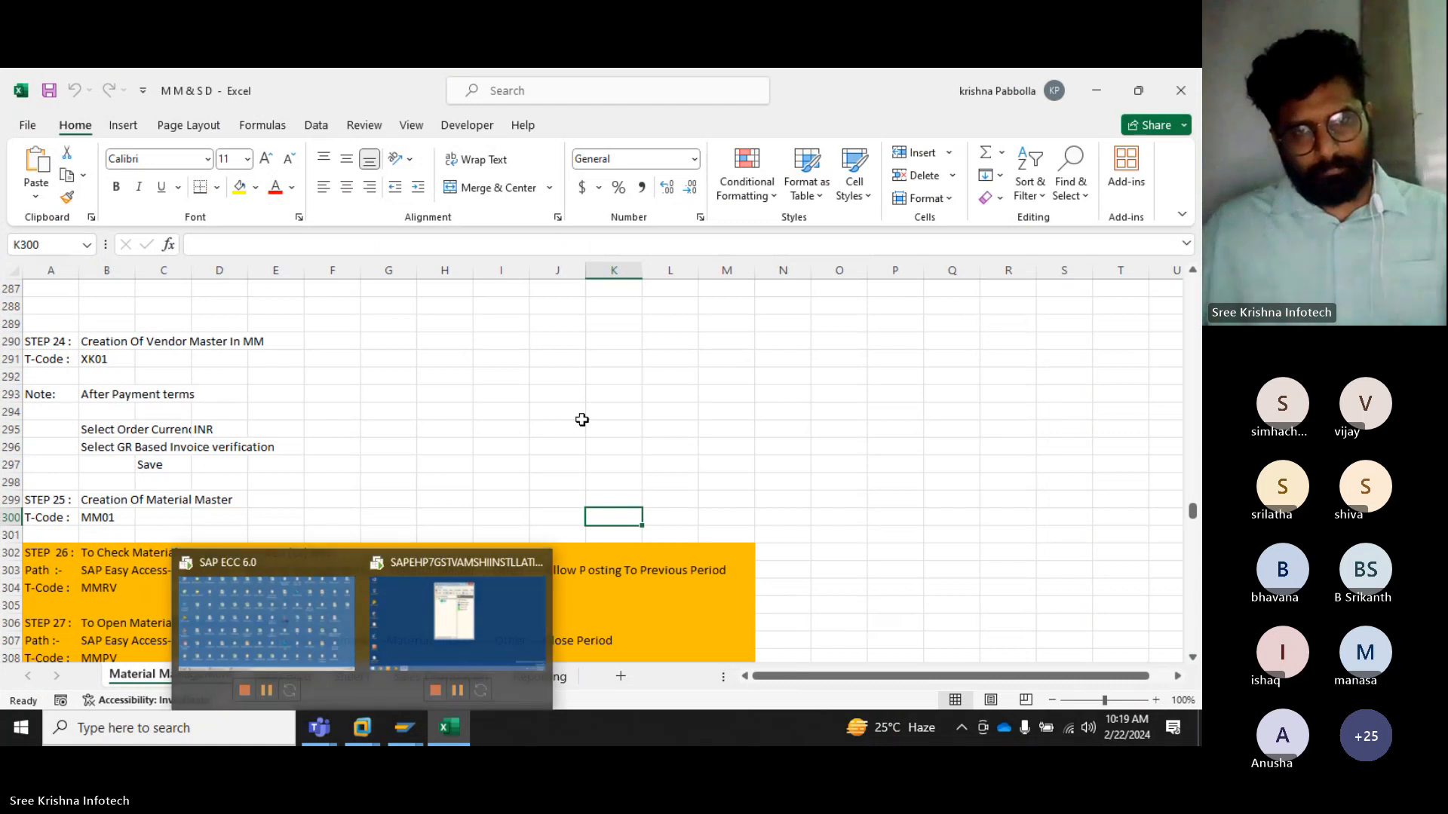
click(582, 417)
click(352, 676)
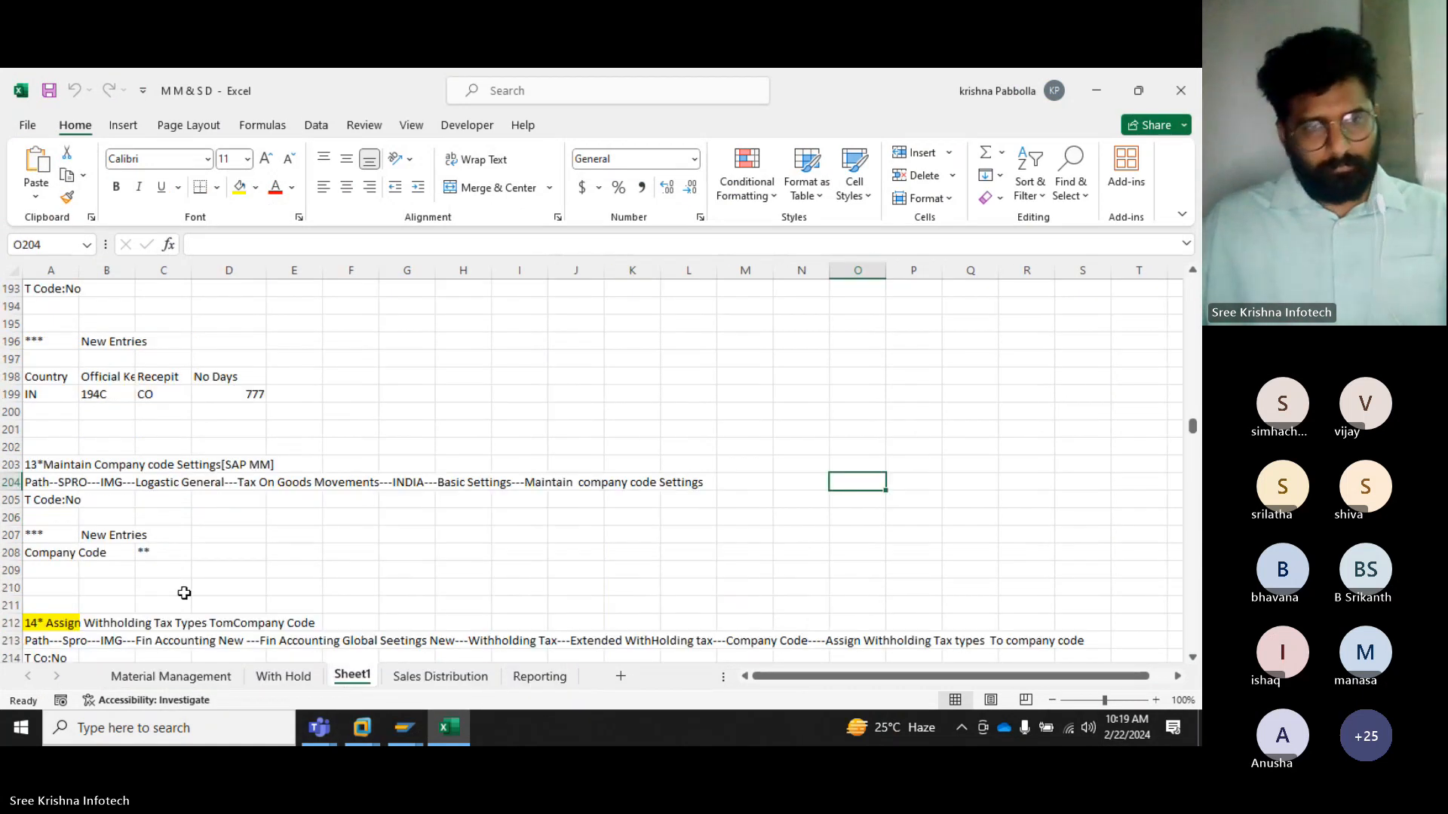
scroll(192, 553, down, 20)
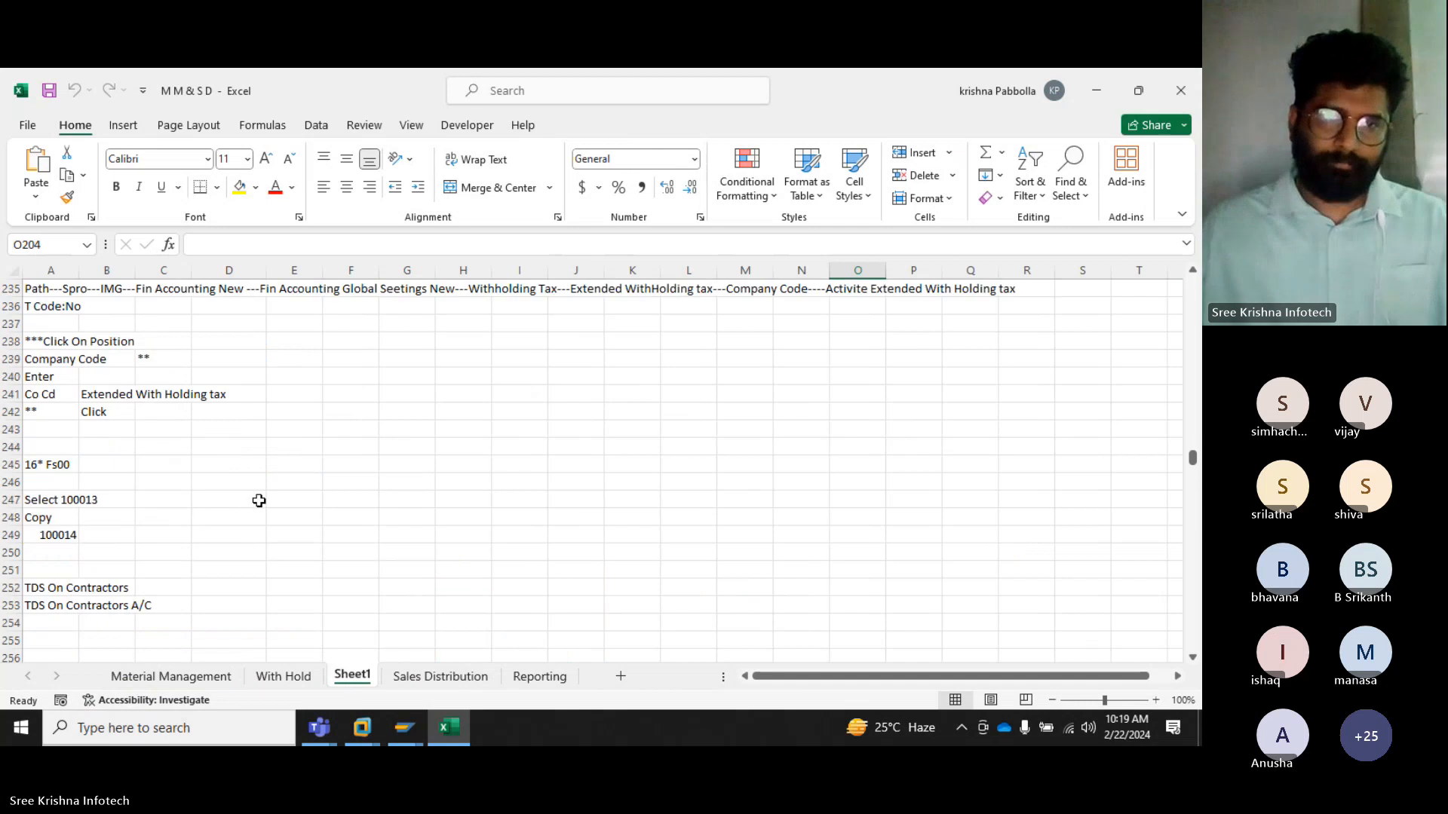
scroll(251, 526, down, 5)
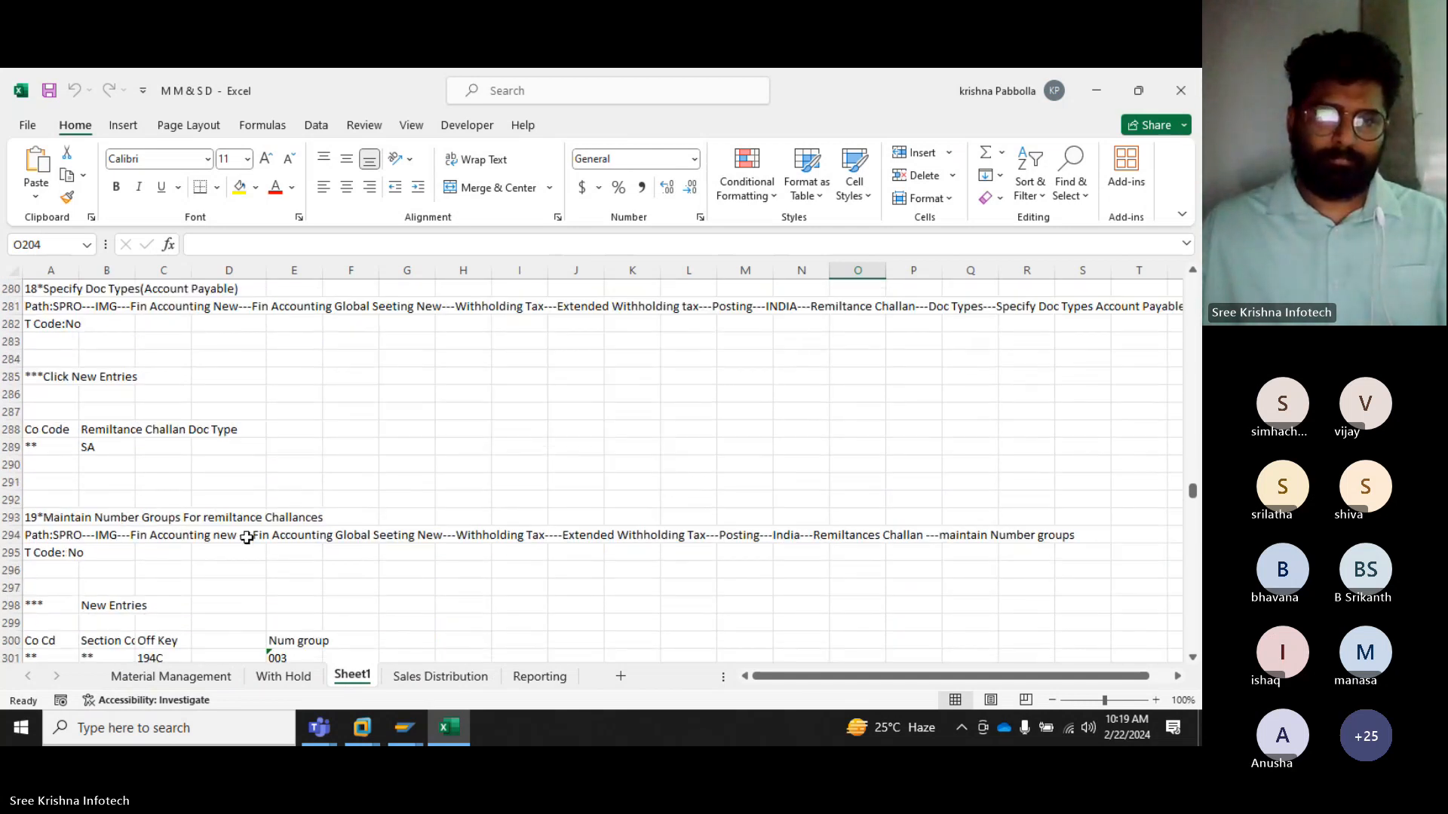
scroll(247, 537, down, 13)
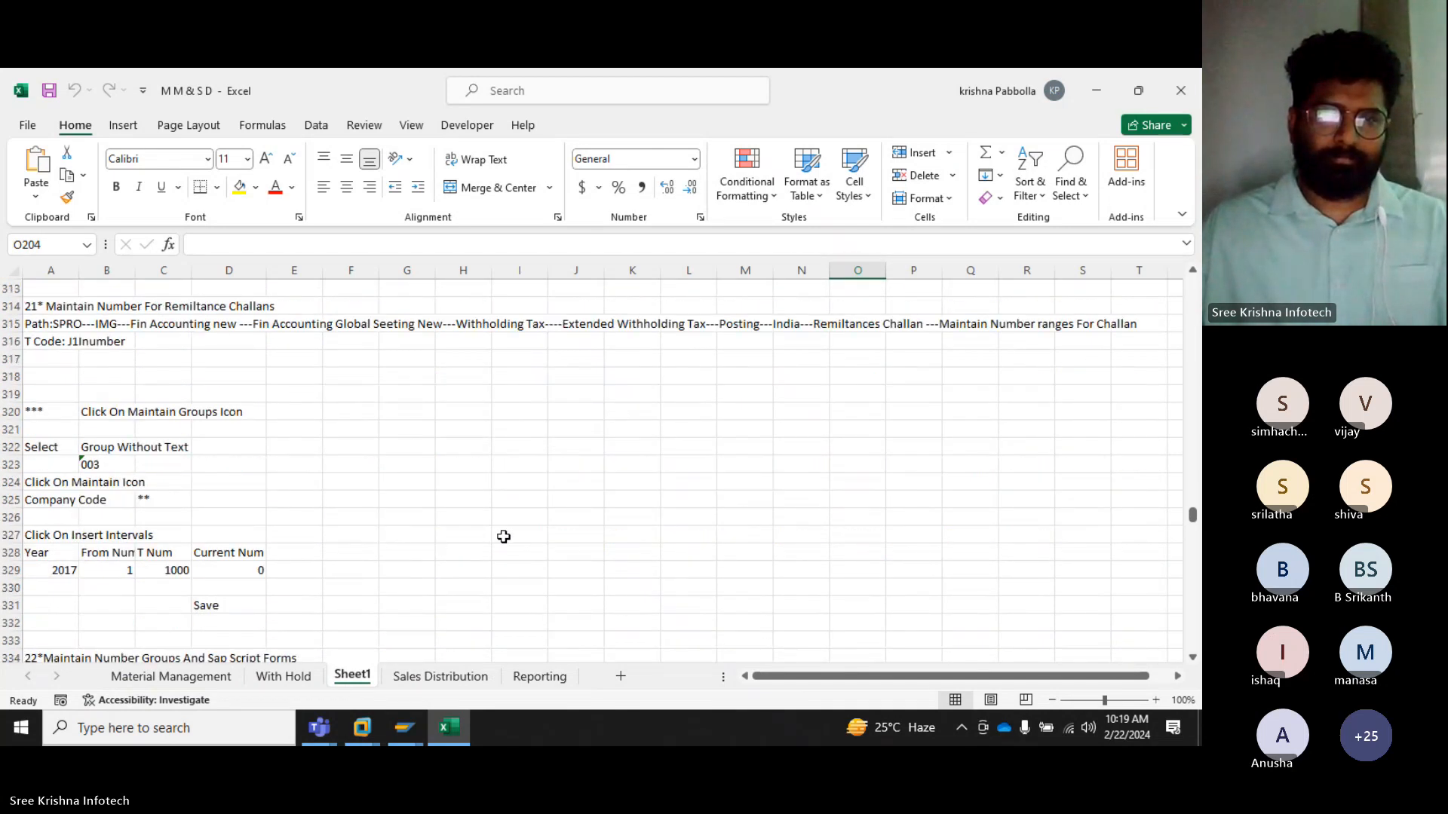
scroll(504, 537, down, 7)
scroll(549, 521, up, 1)
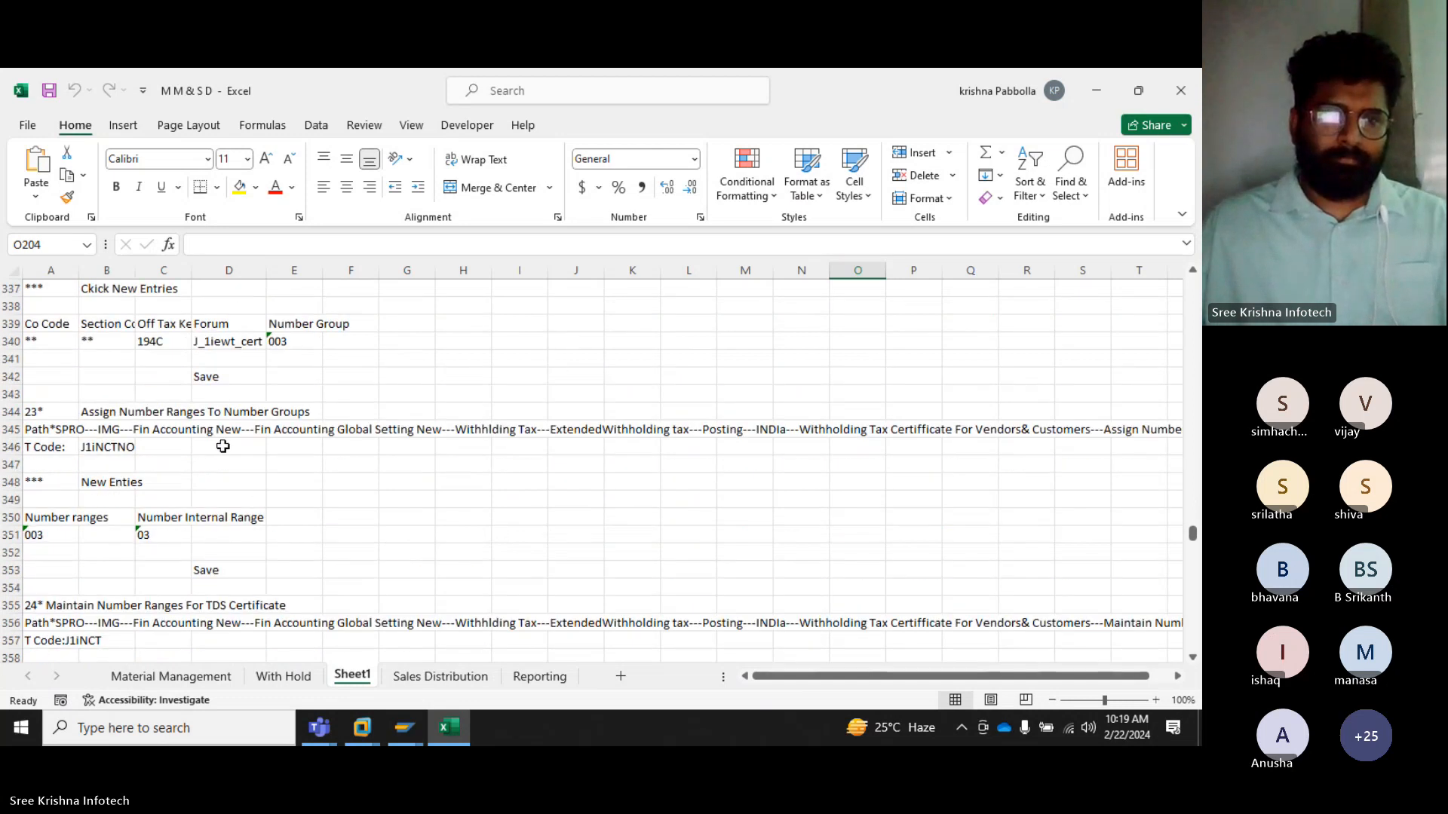
scroll(226, 430, up, 1)
click(234, 398)
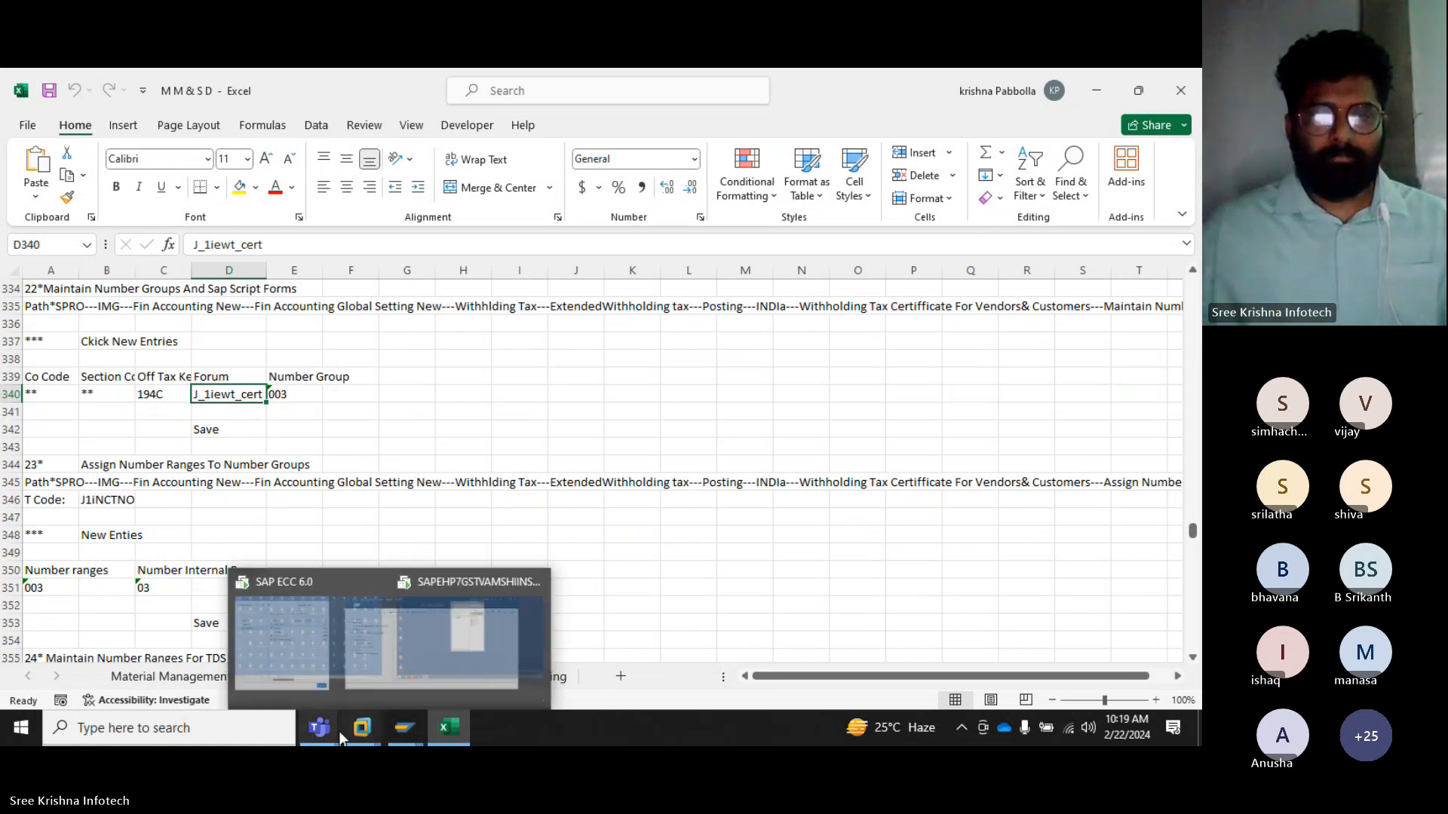
Switch back to the SAP print preview and review the certificate's deductor PAN, nature of payment, period and payment details
click(383, 729)
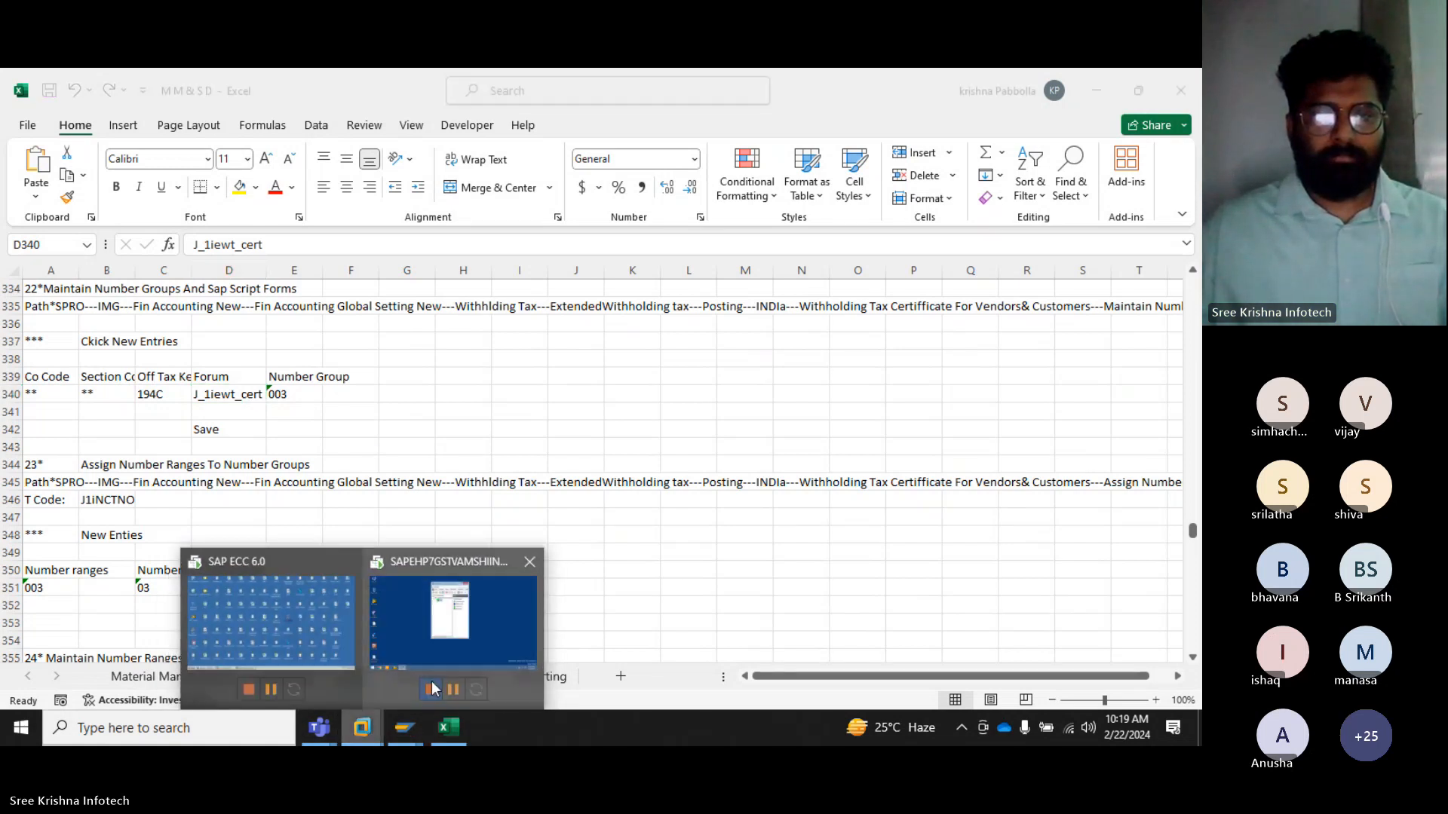
click(326, 635)
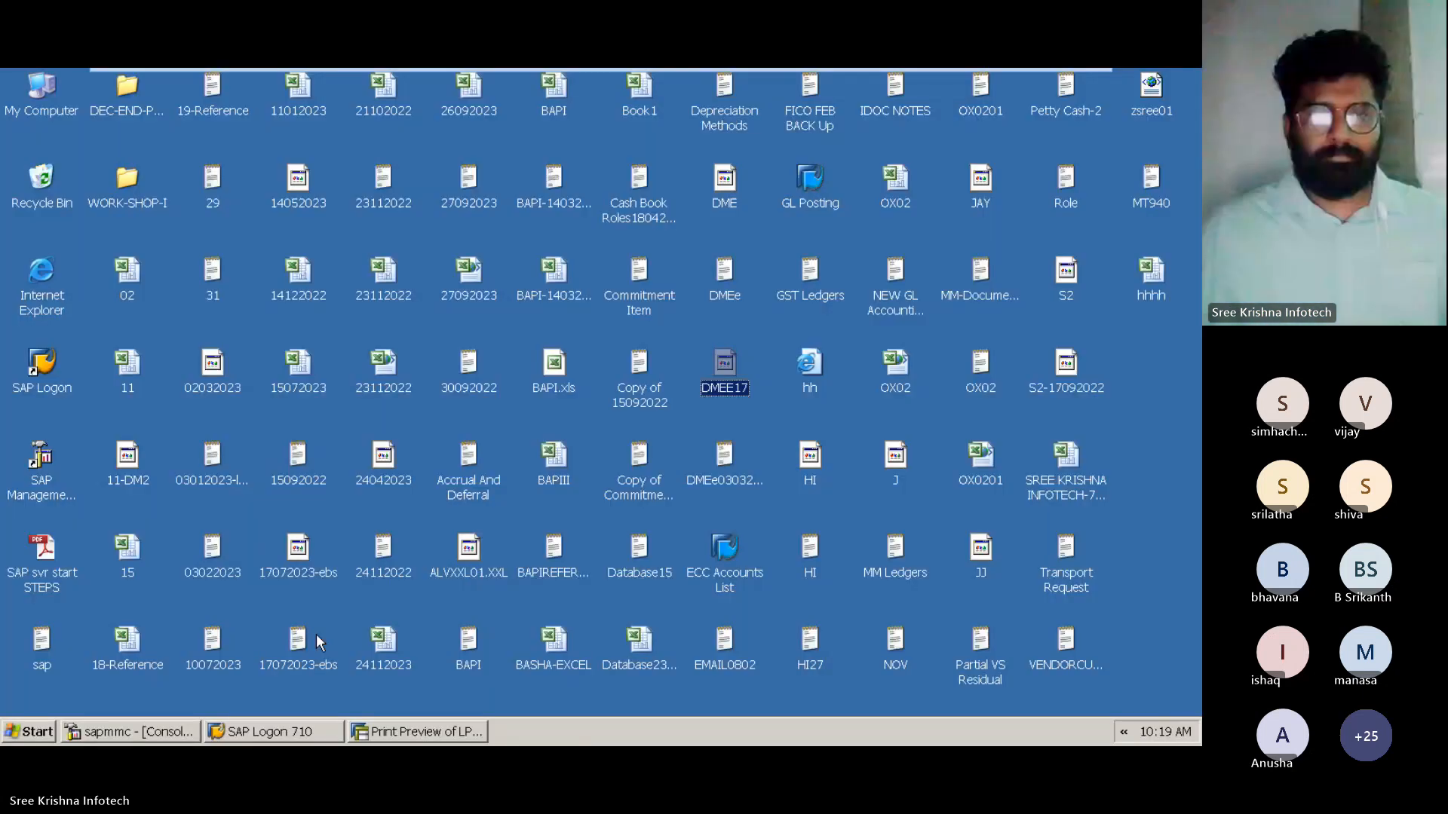
click(420, 731)
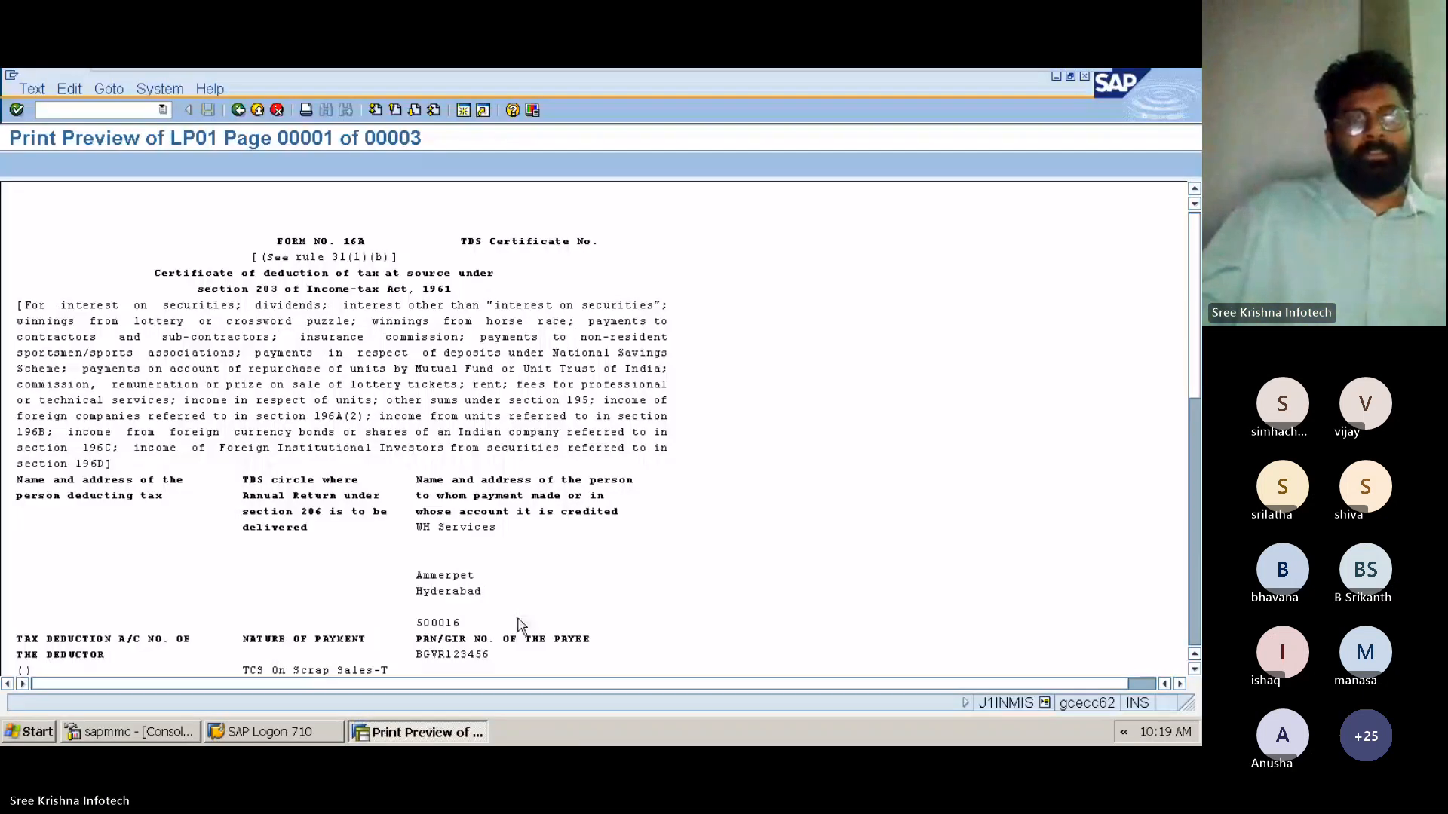
scroll(711, 527, down, 4)
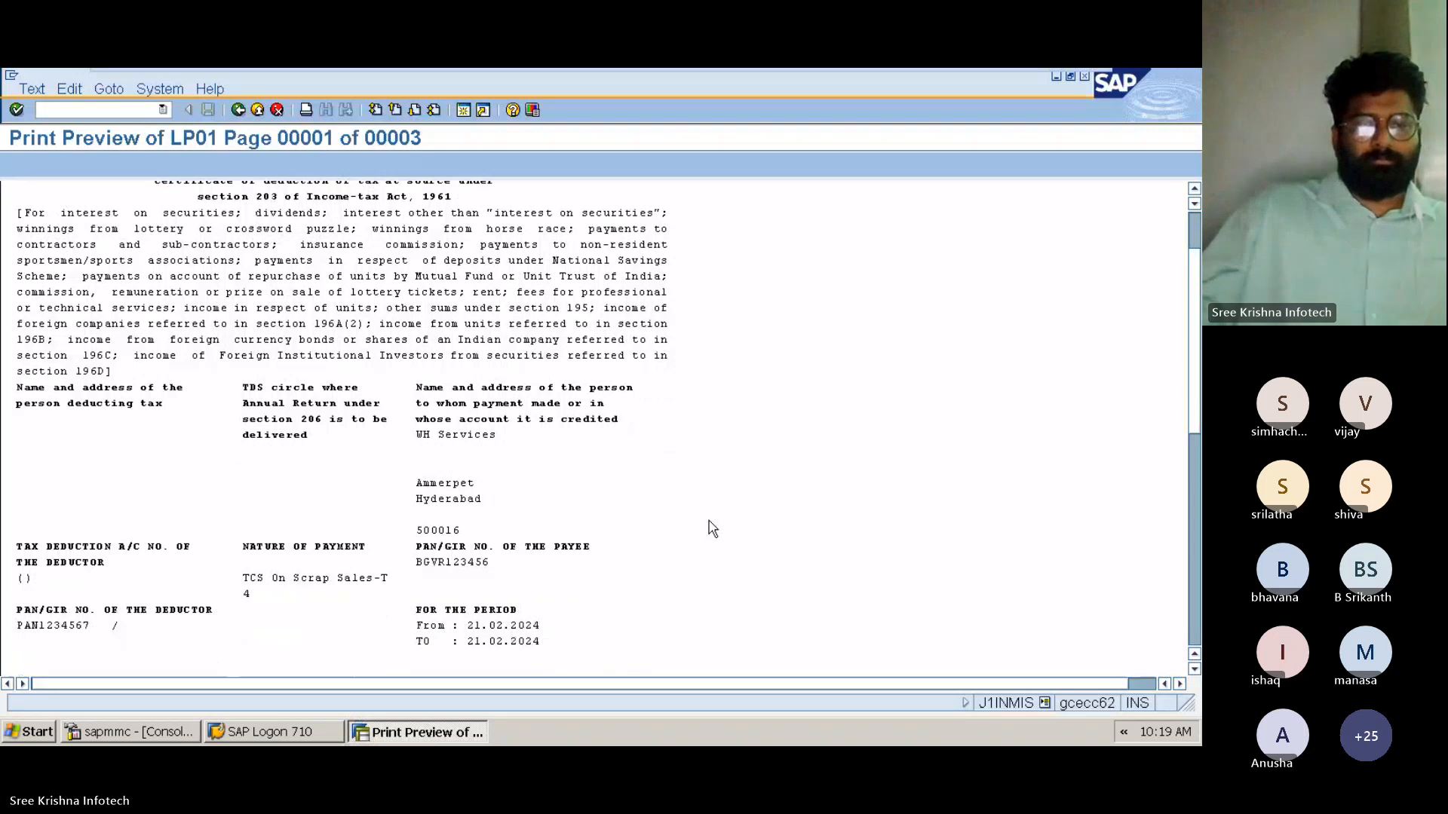
scroll(737, 559, down, 1)
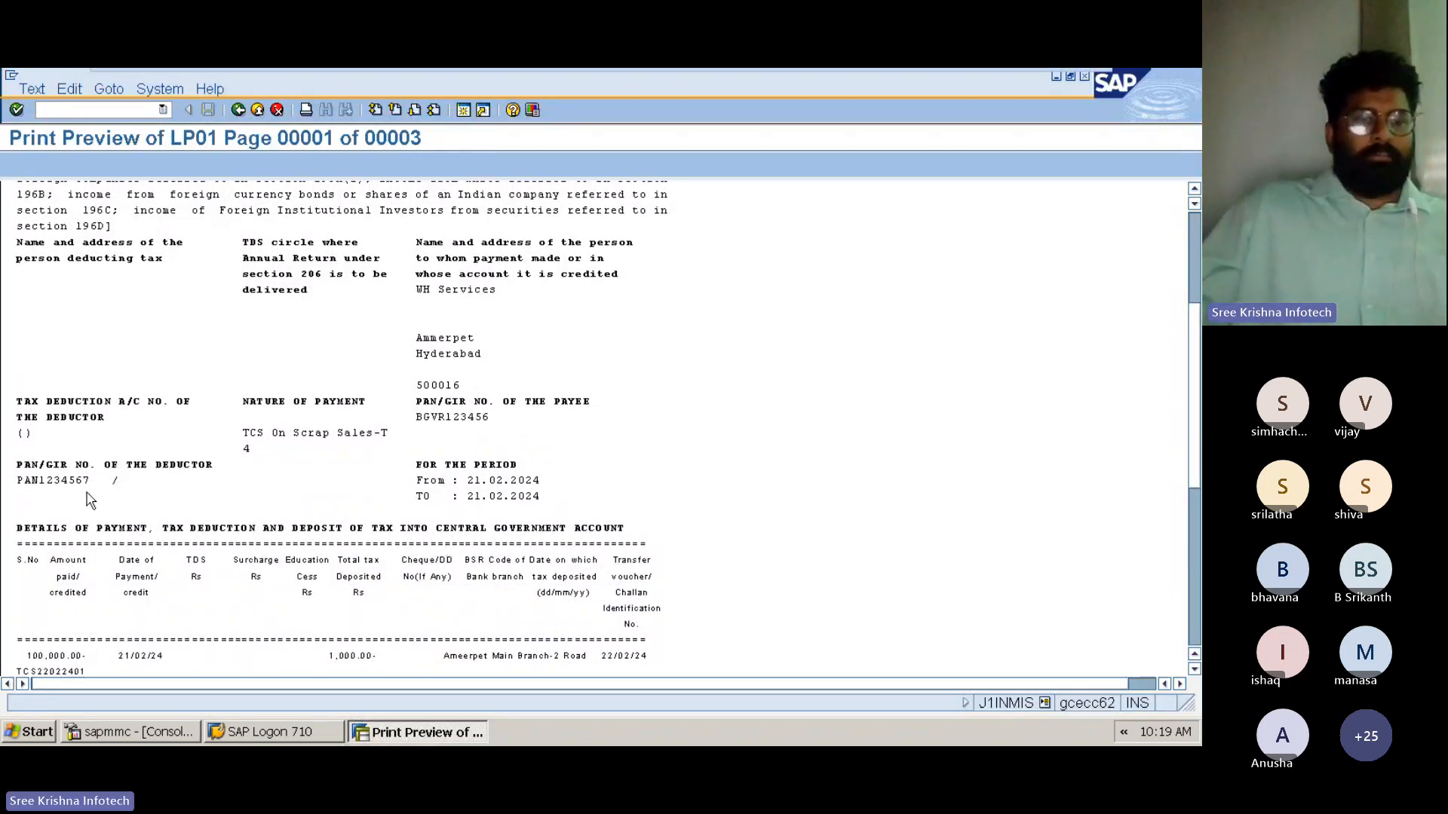
click(64, 495)
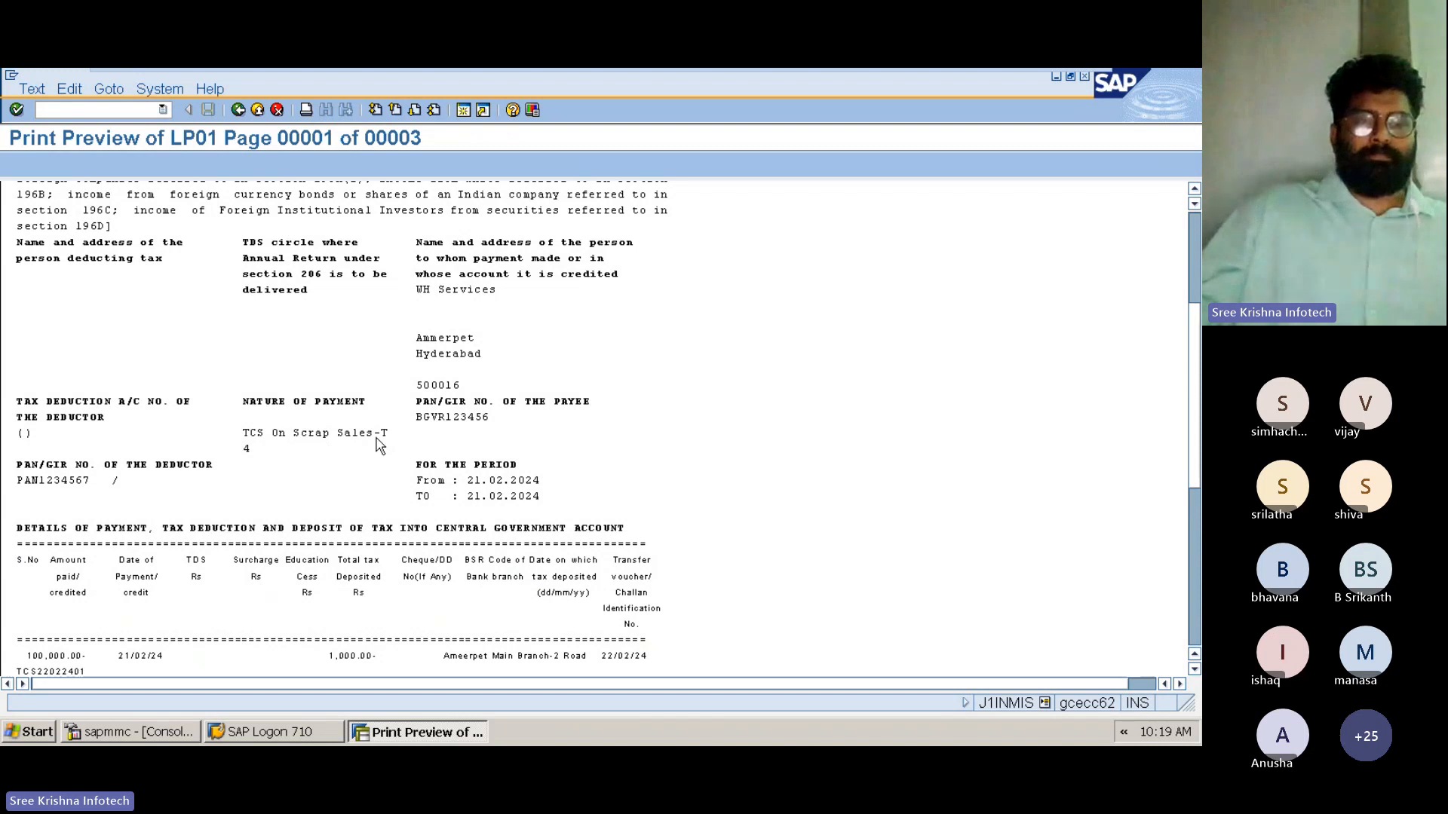
click(520, 497)
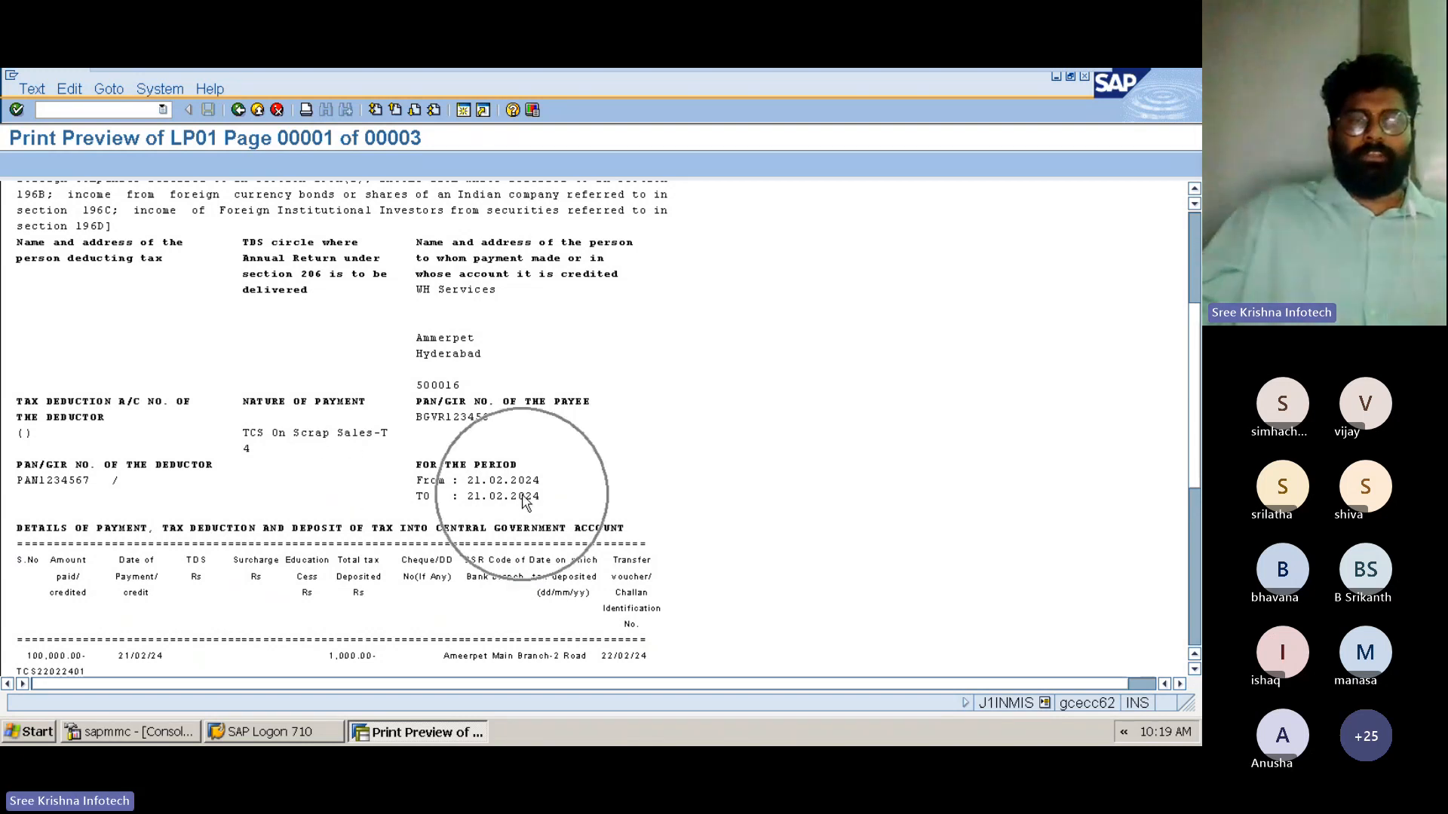
Review the rest of the withholding tax certificate, down to the place, date and signatory details
scroll(448, 434, down, 1)
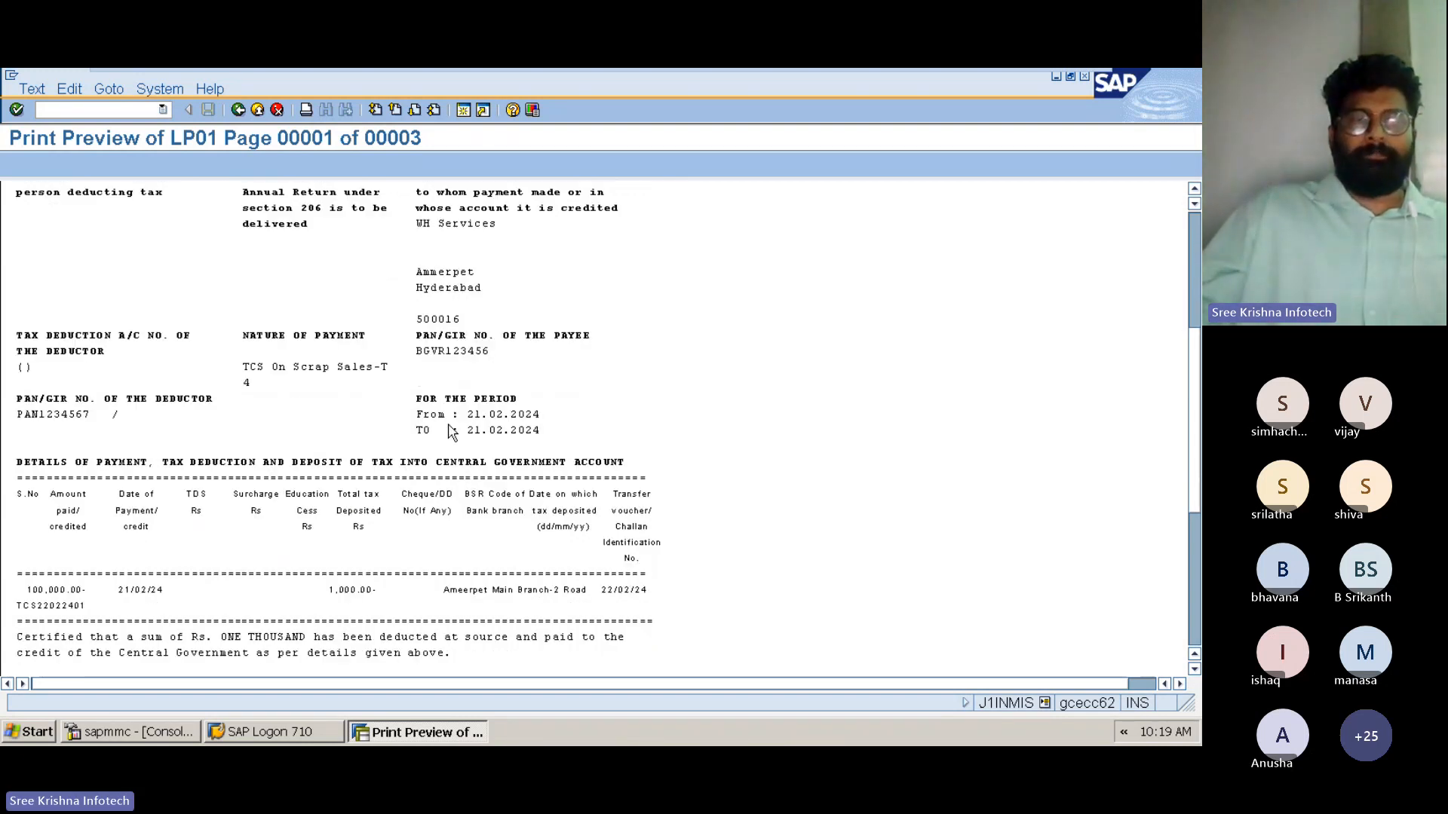
scroll(467, 476, down, 1)
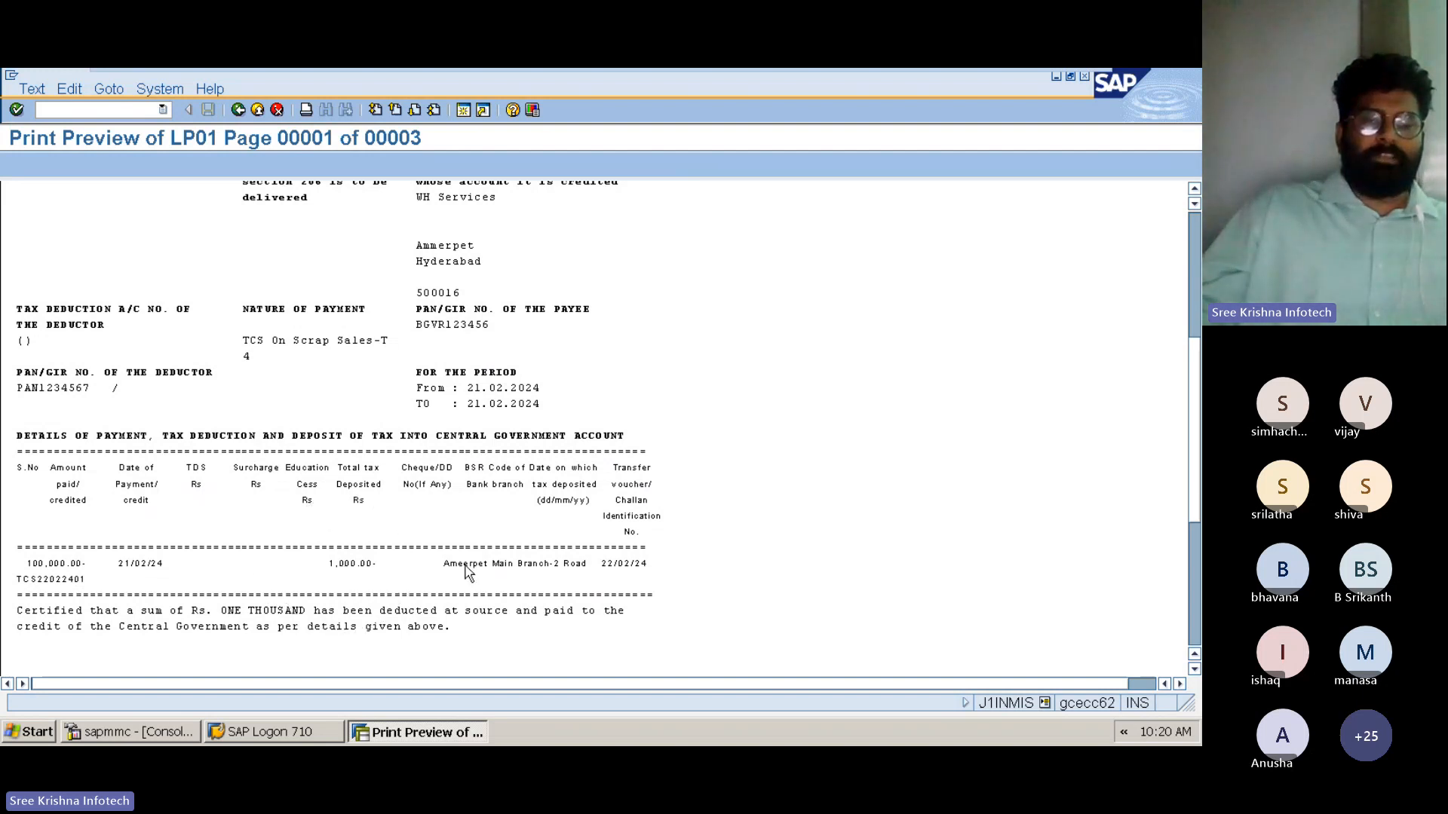
scroll(549, 653, down, 2)
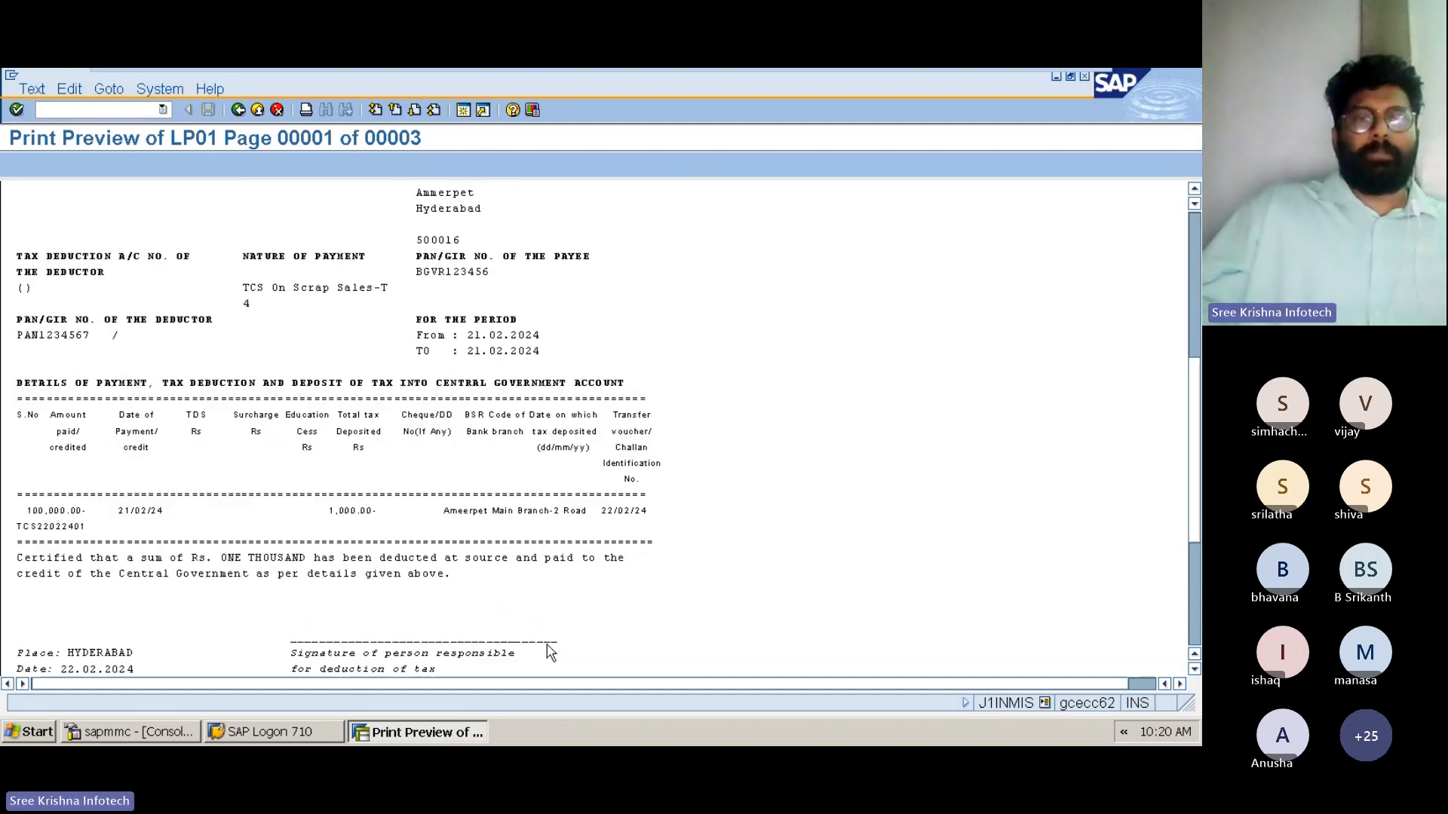
scroll(536, 645, down, 4)
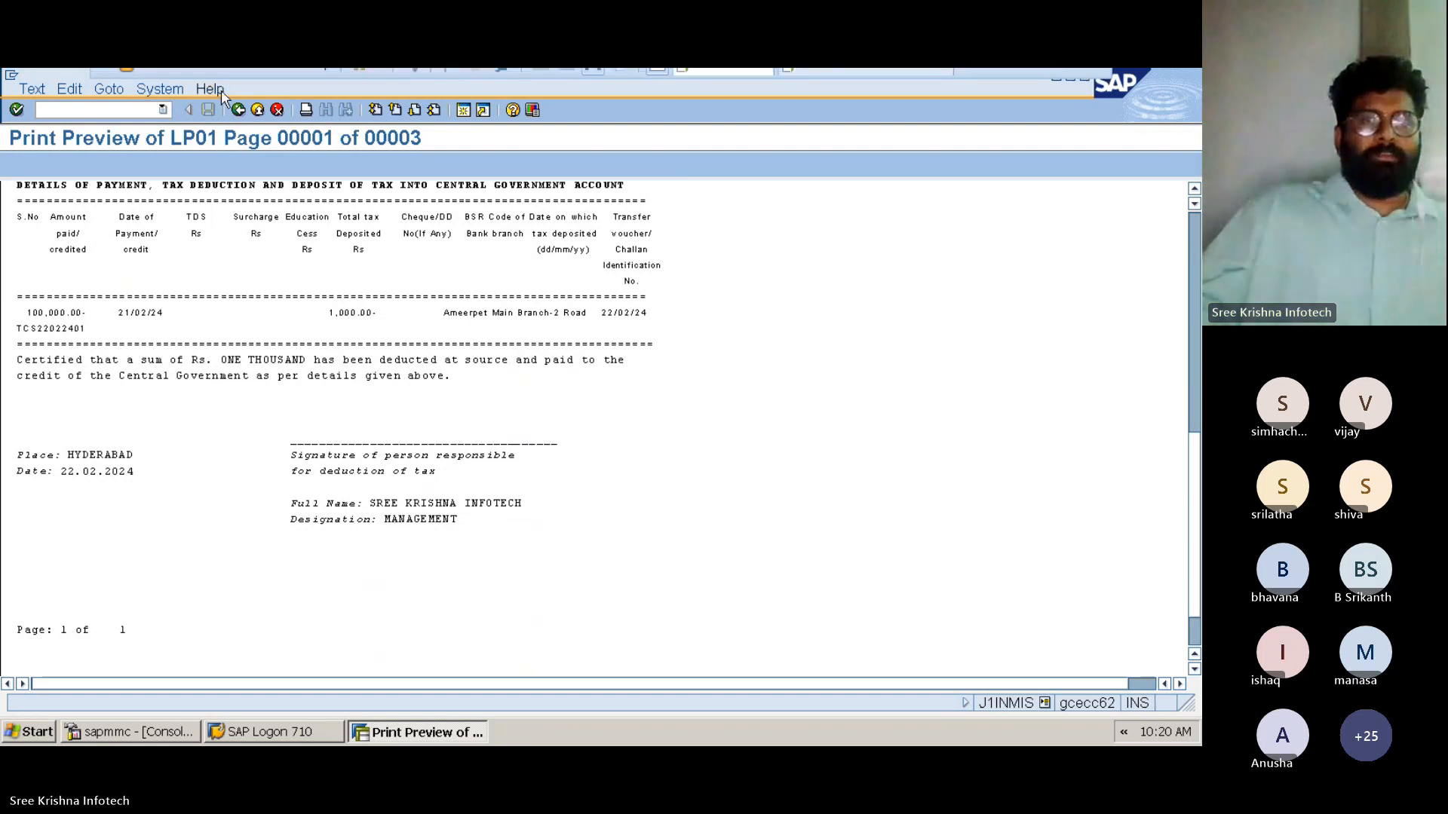
Leave the certificate preview, return to the Withholding Tax Information System selection and run the Consolidated Report
click(238, 110)
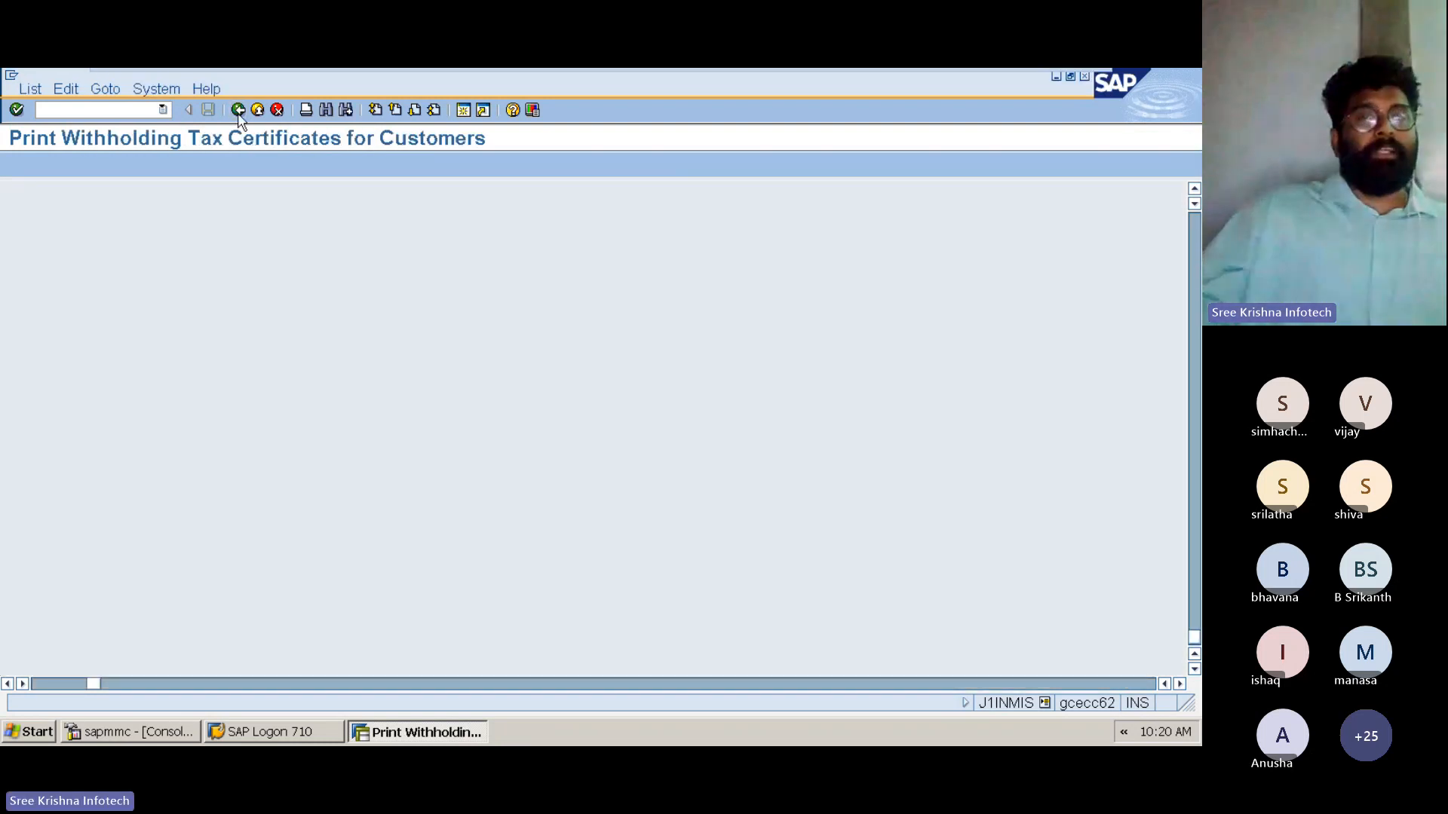
click(238, 110)
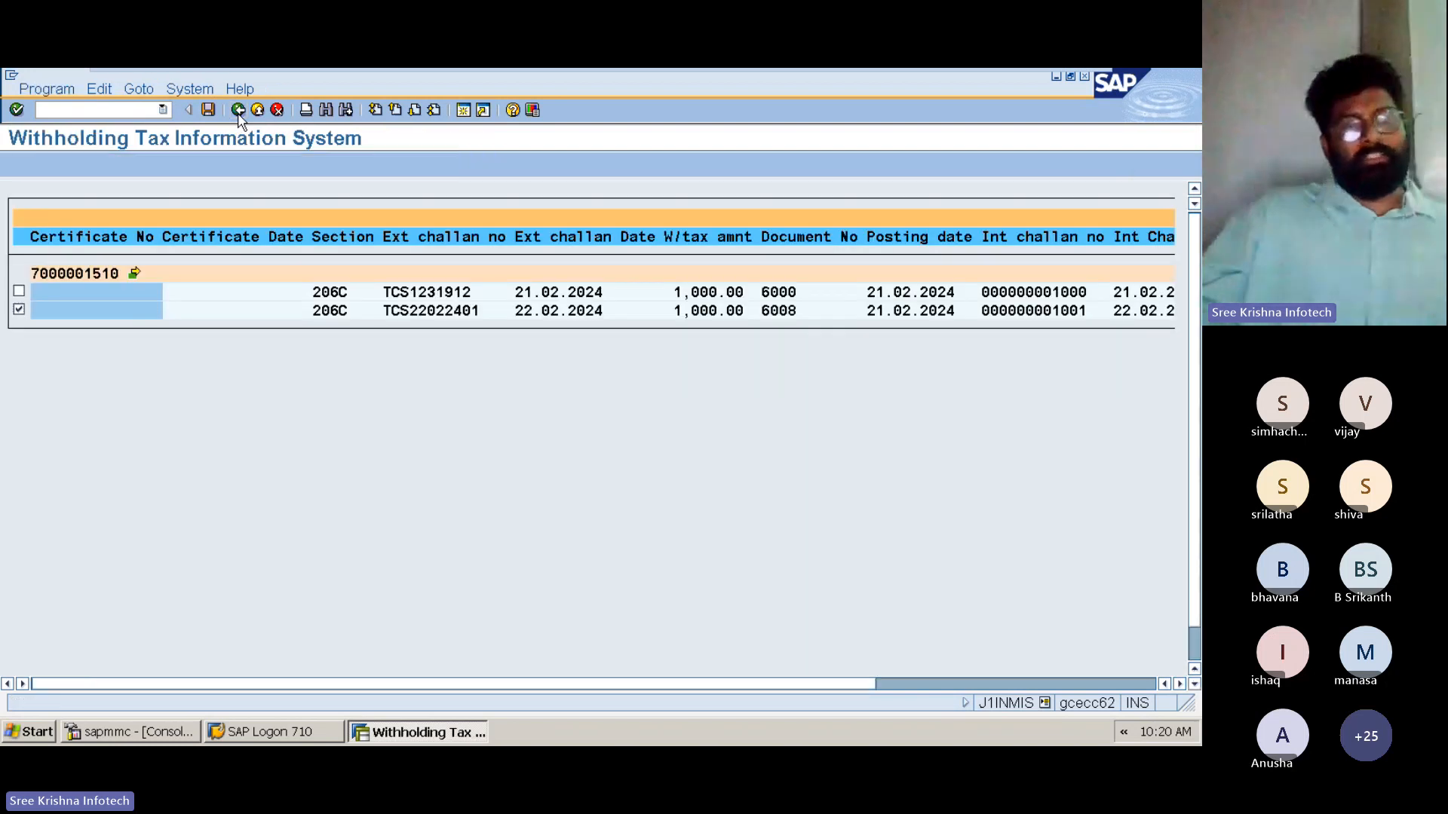
click(238, 110)
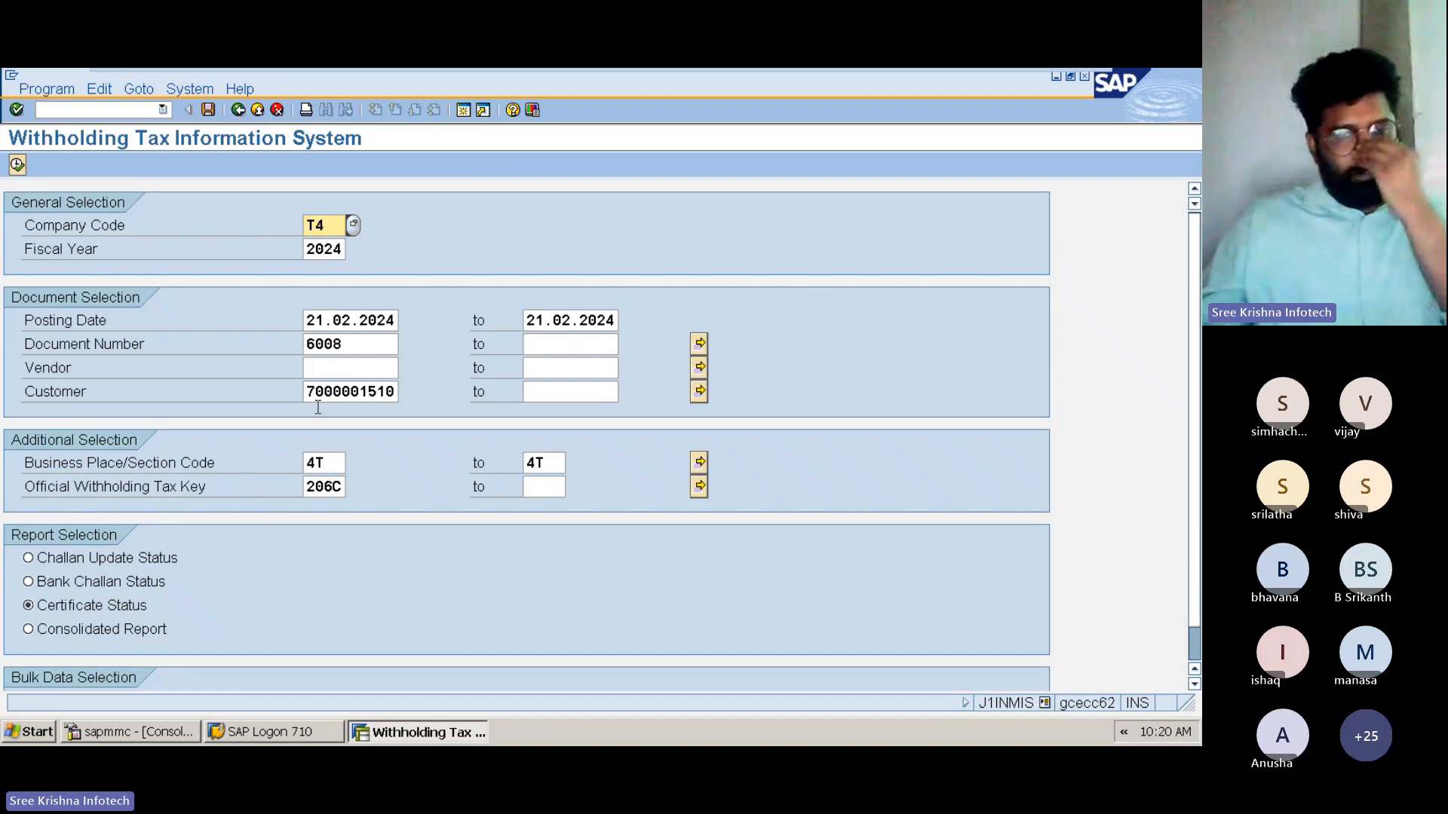
click(73, 637)
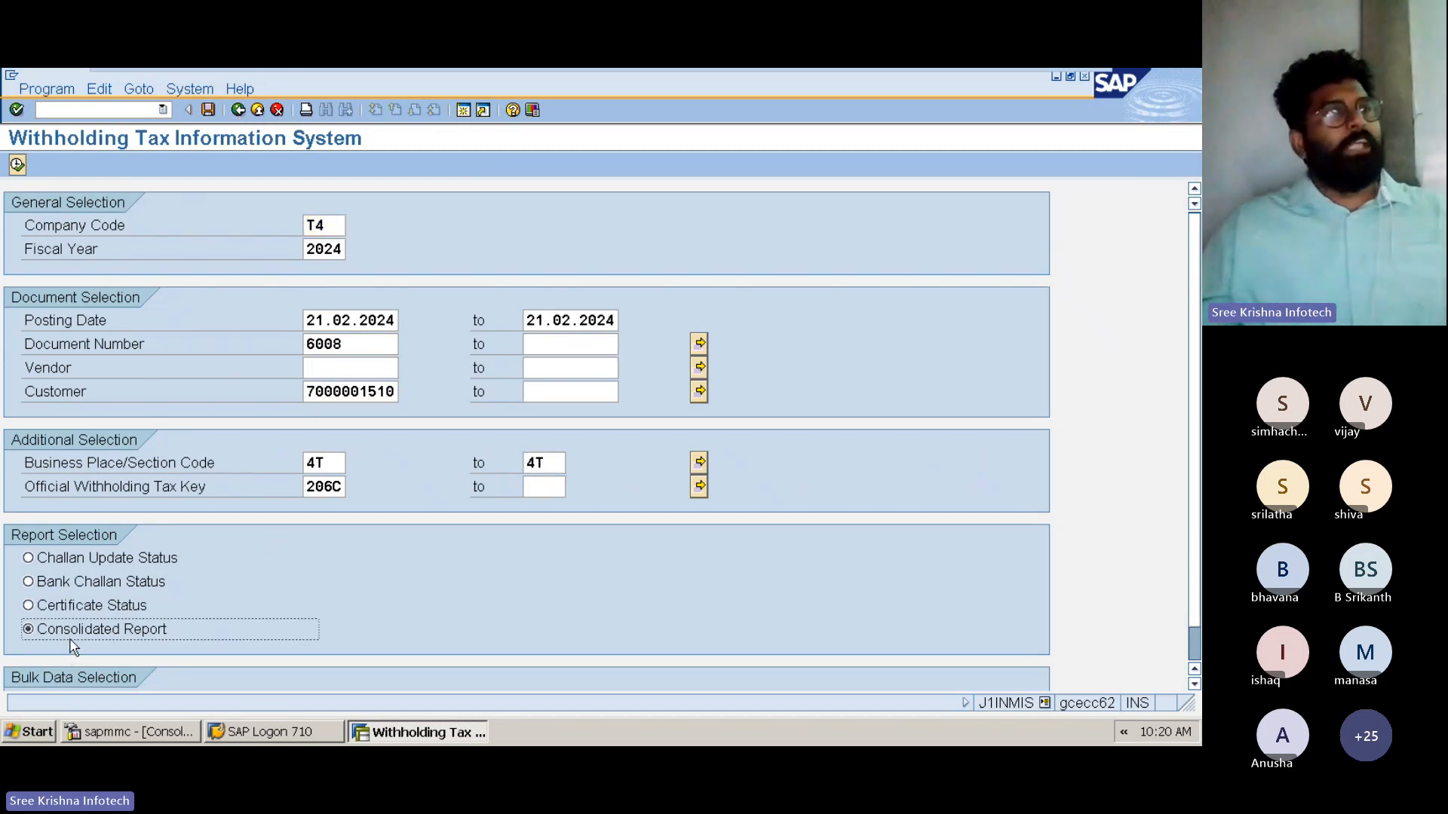
click(15, 167)
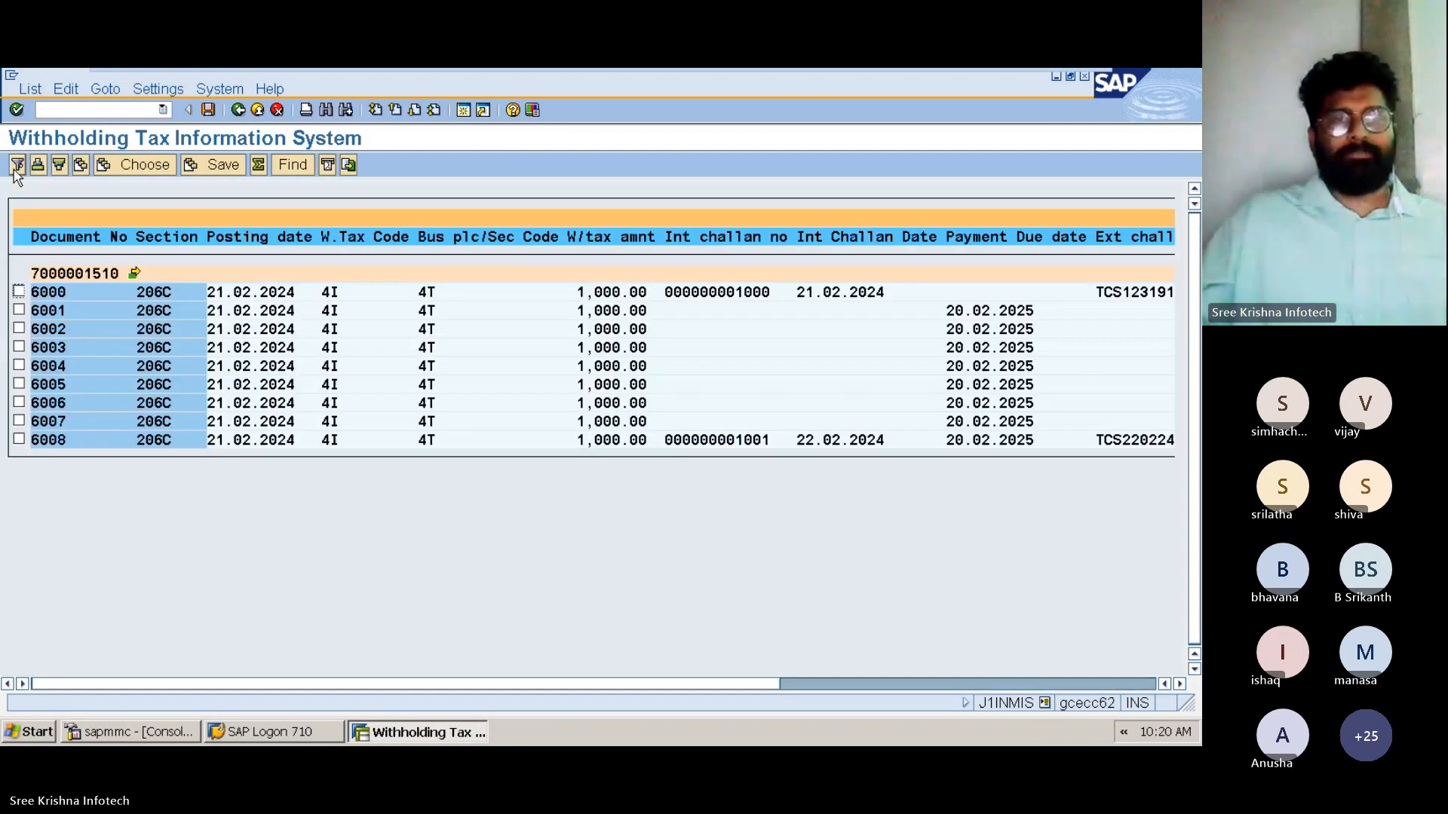
Mark all of the customer's documents from 6000 to 6008 in the consolidated report
click(19, 292)
click(19, 310)
click(19, 329)
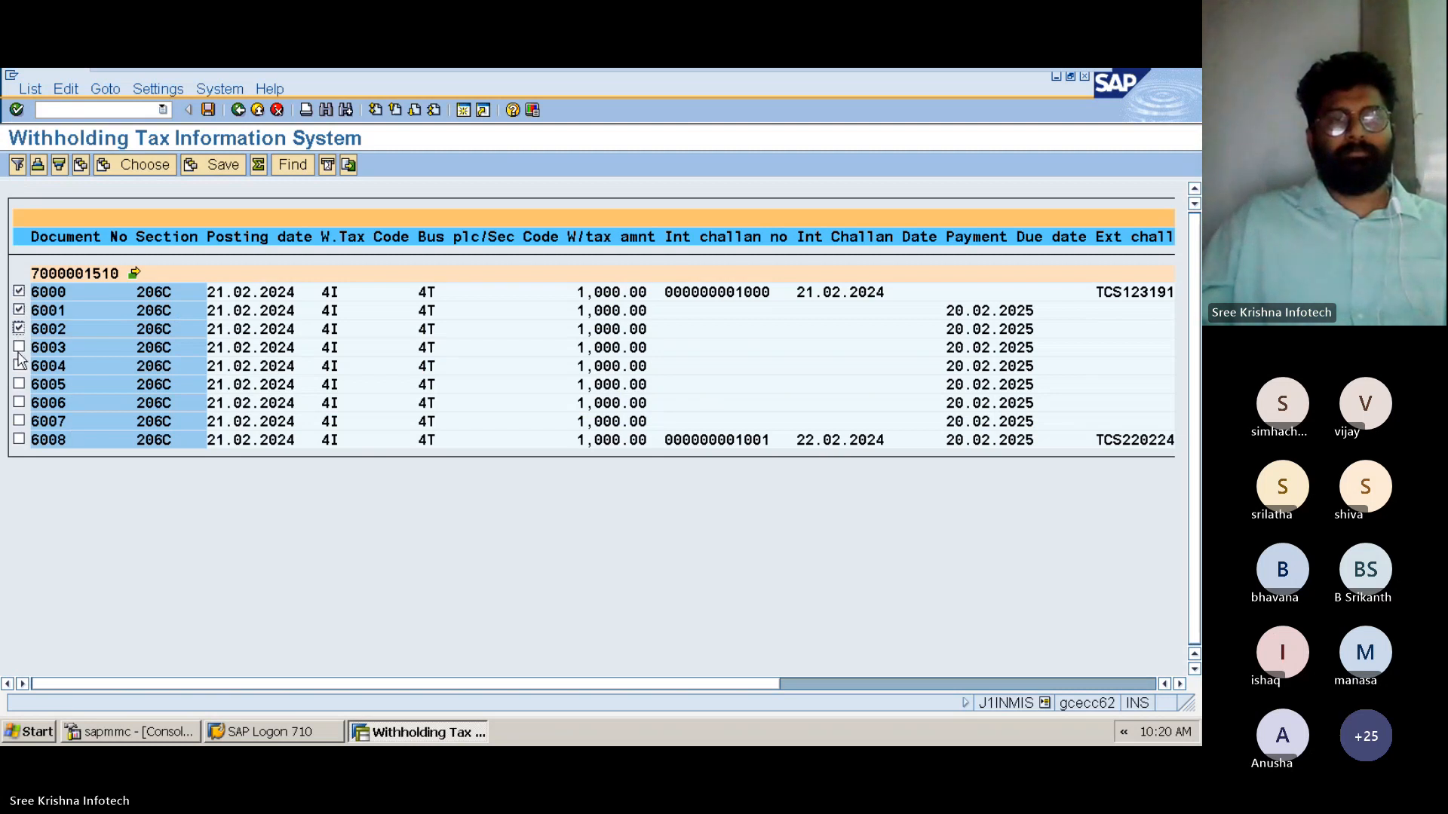
click(19, 347)
click(19, 366)
click(19, 384)
click(19, 402)
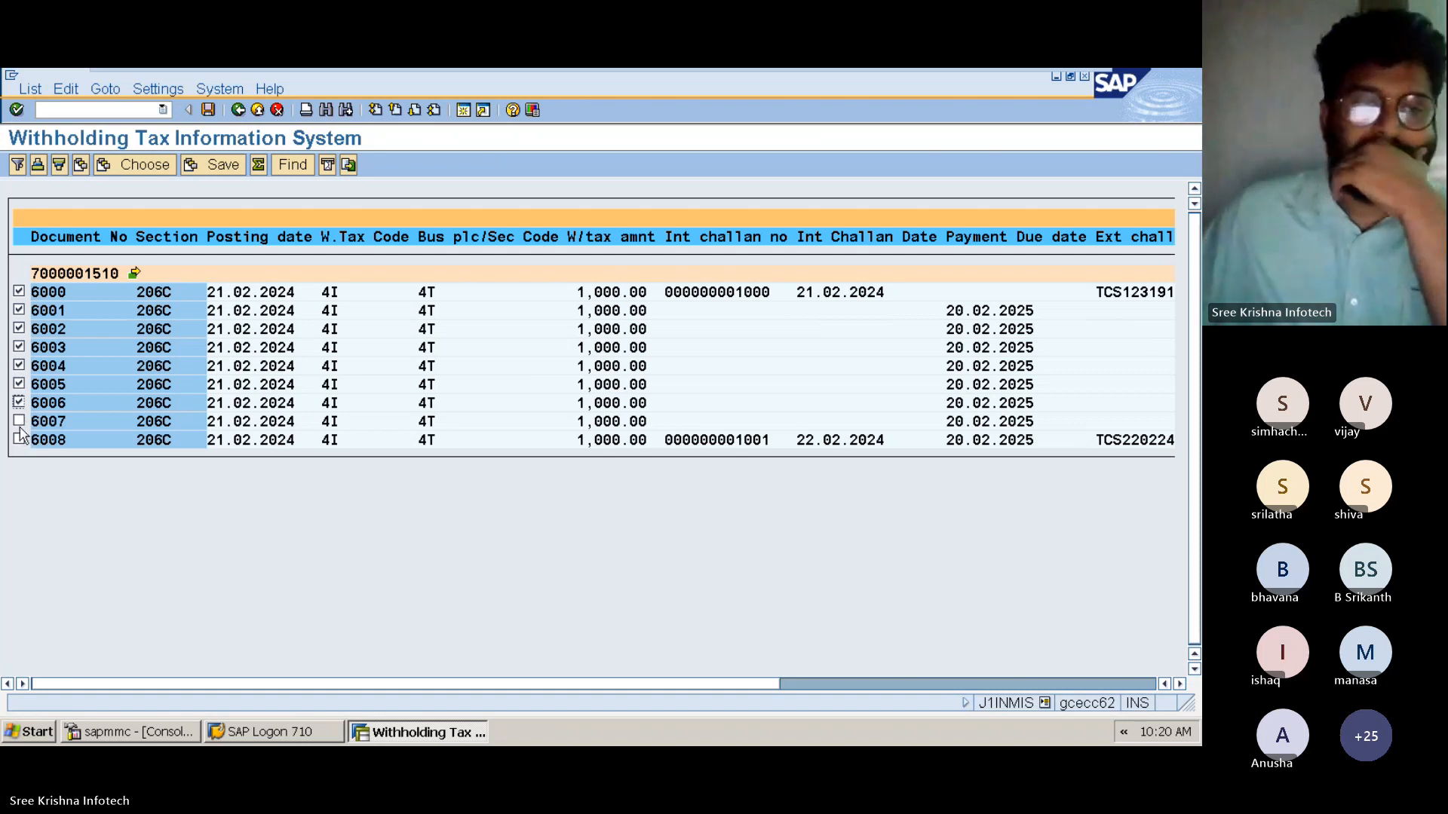
click(19, 421)
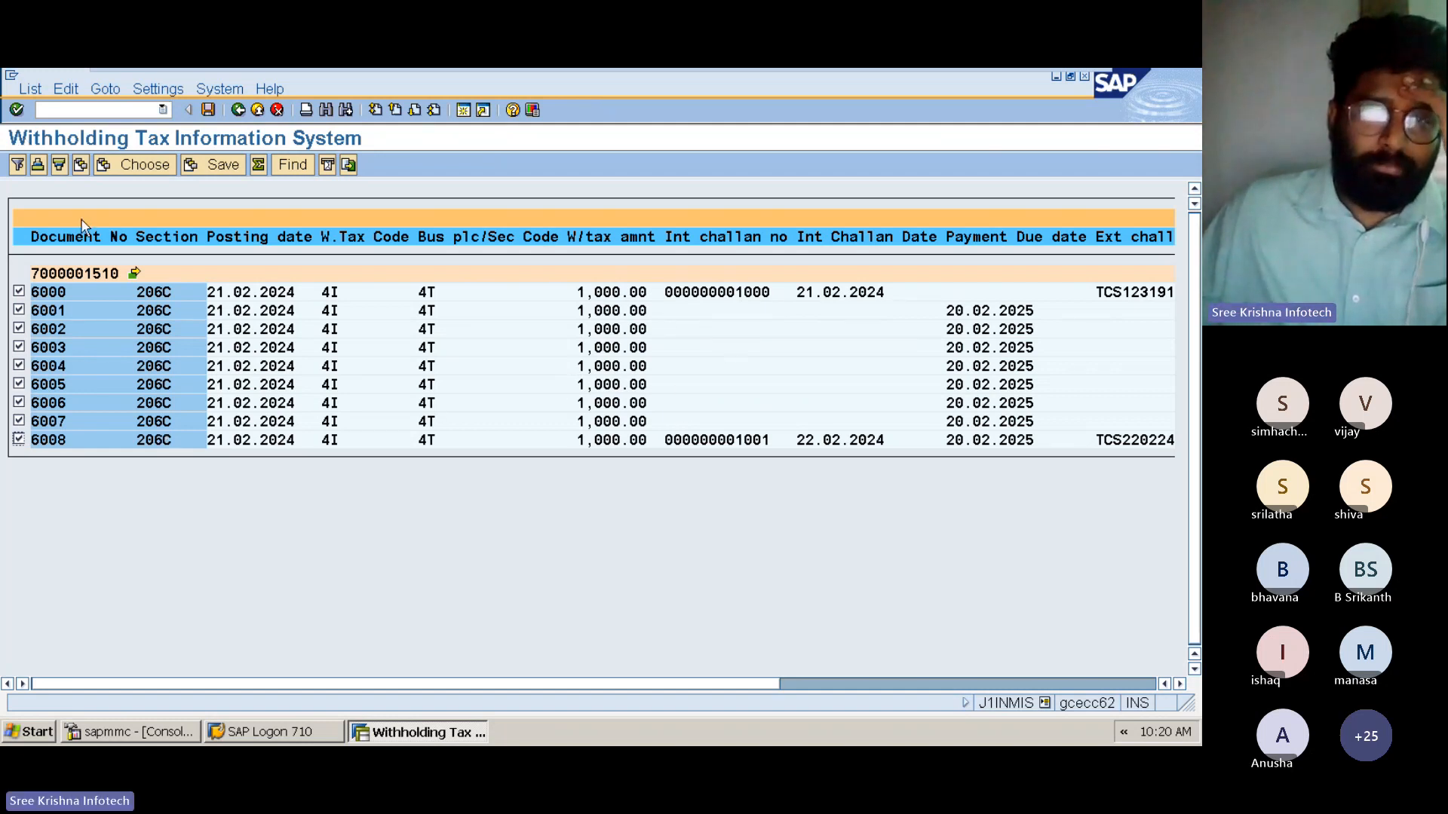
Start exporting the consolidated report to a local file in Spreadsheet format
click(30, 89)
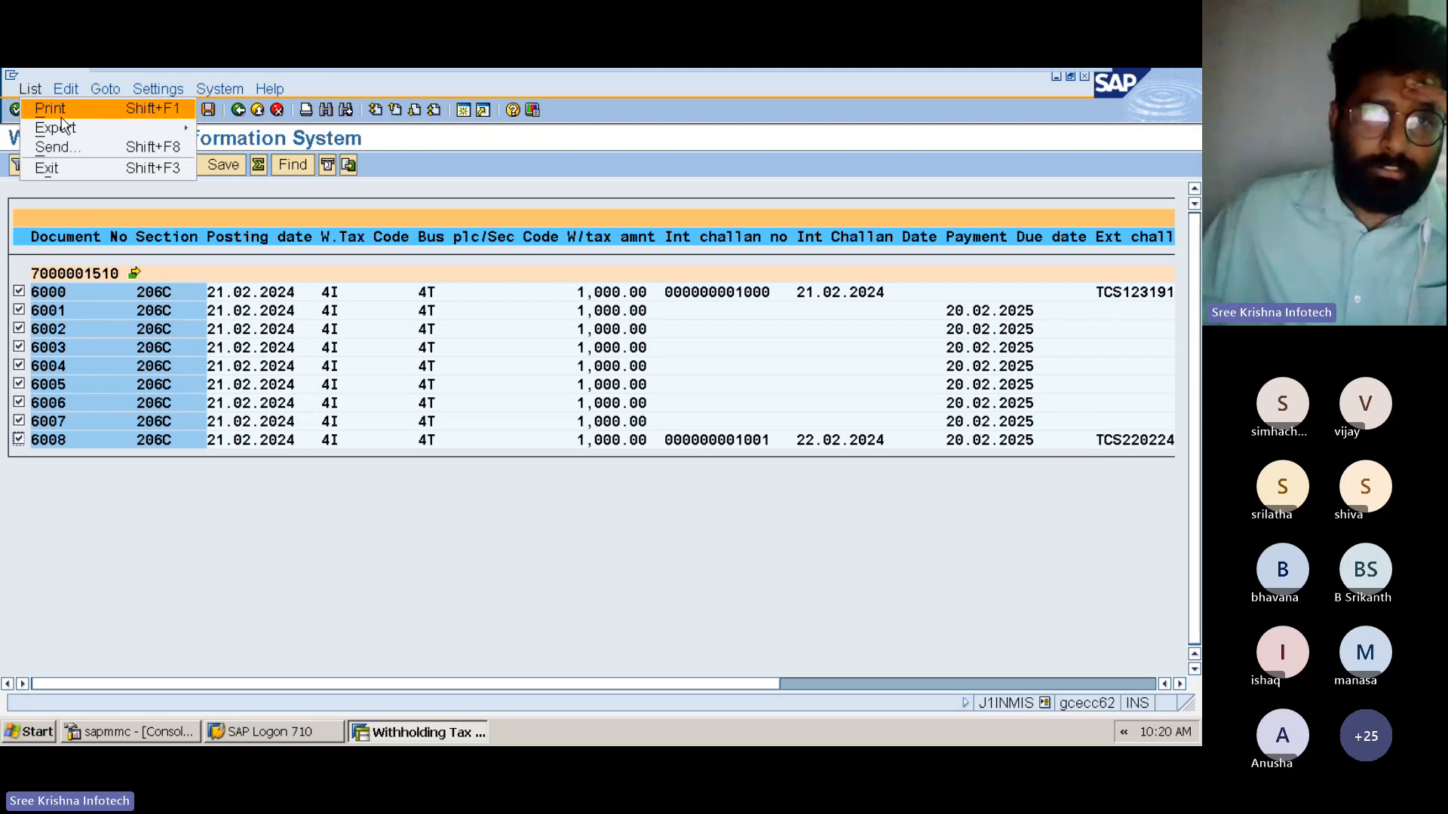
mouse_move(94, 134)
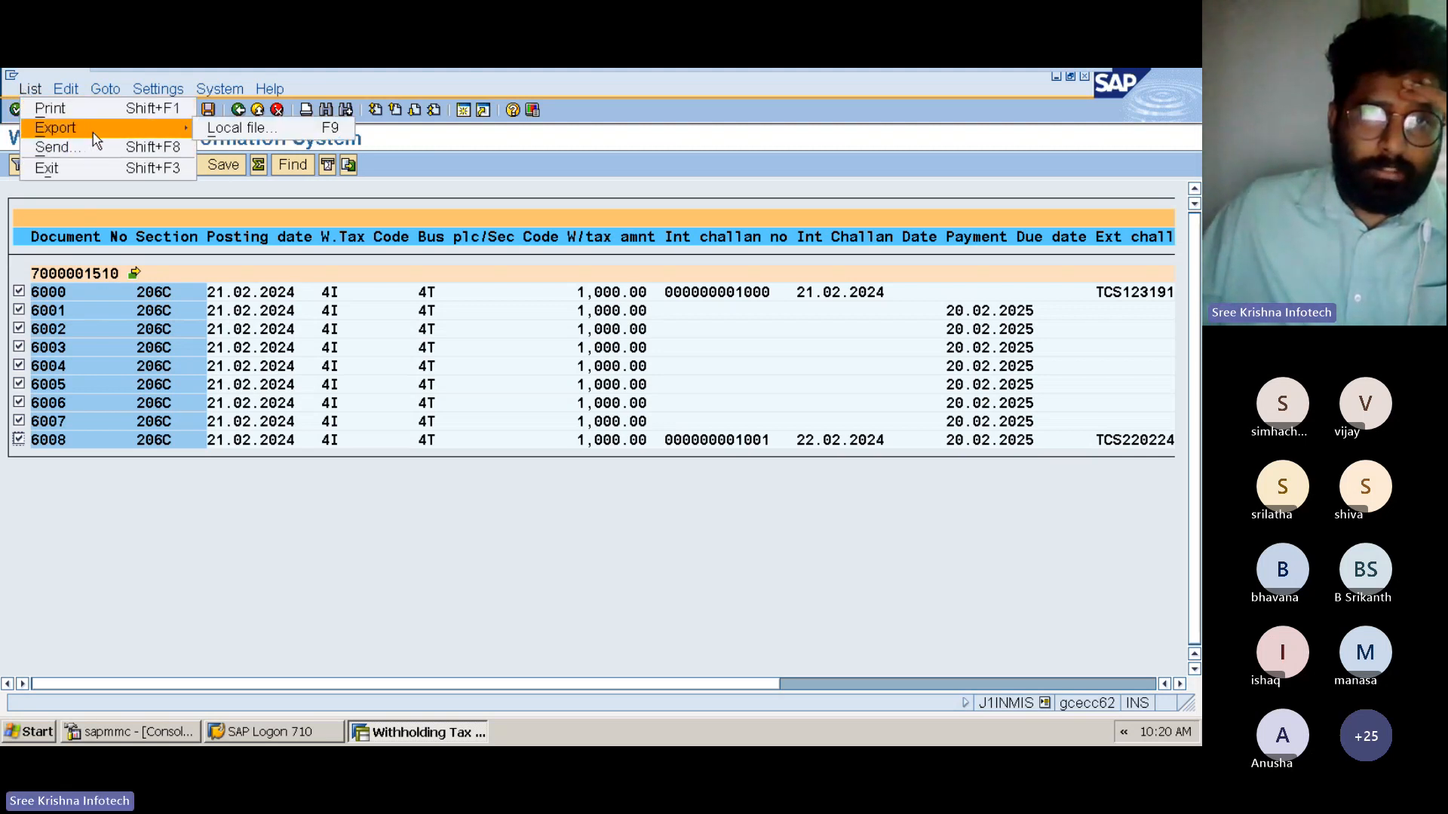
click(233, 129)
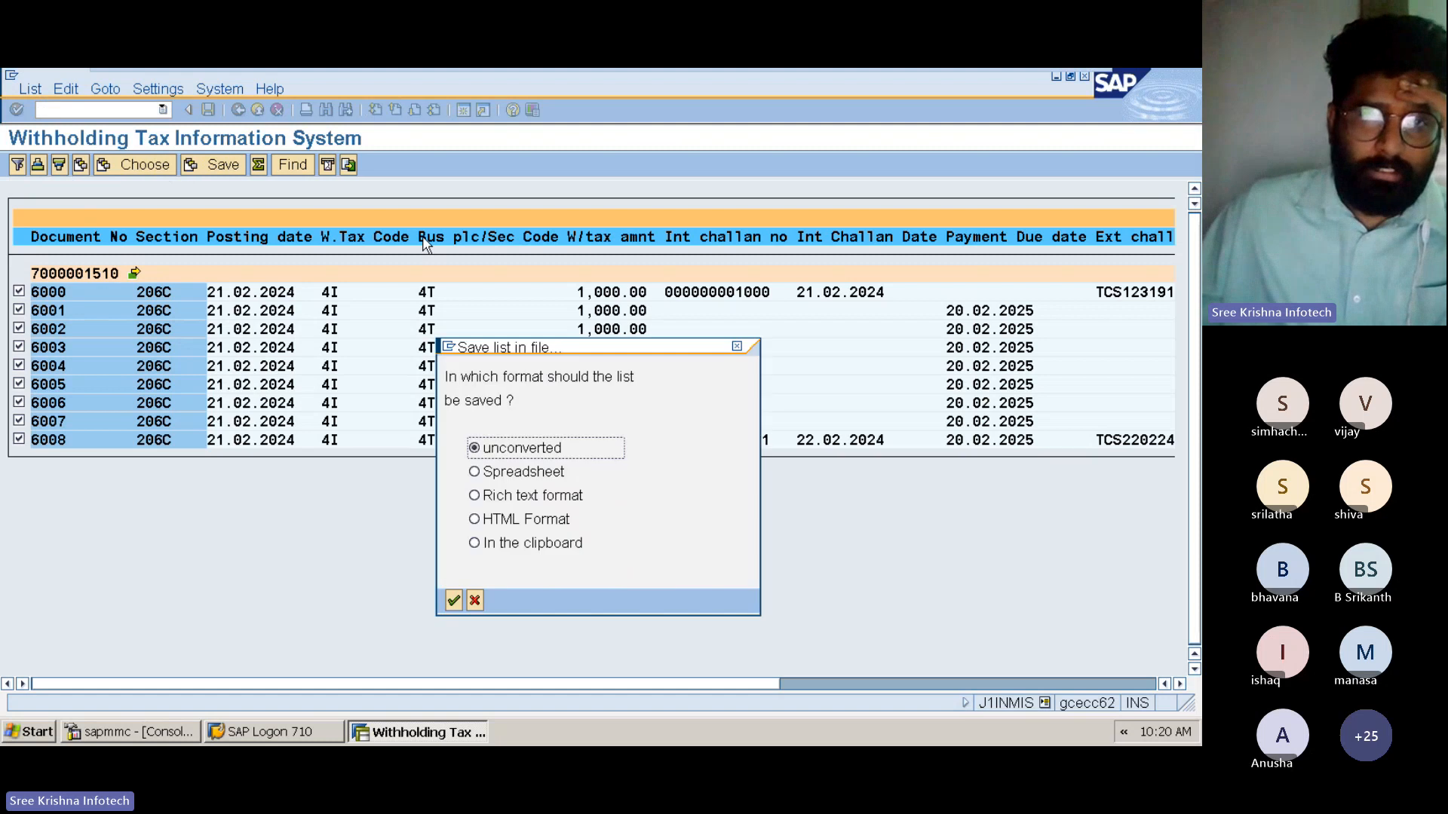
click(504, 475)
click(455, 600)
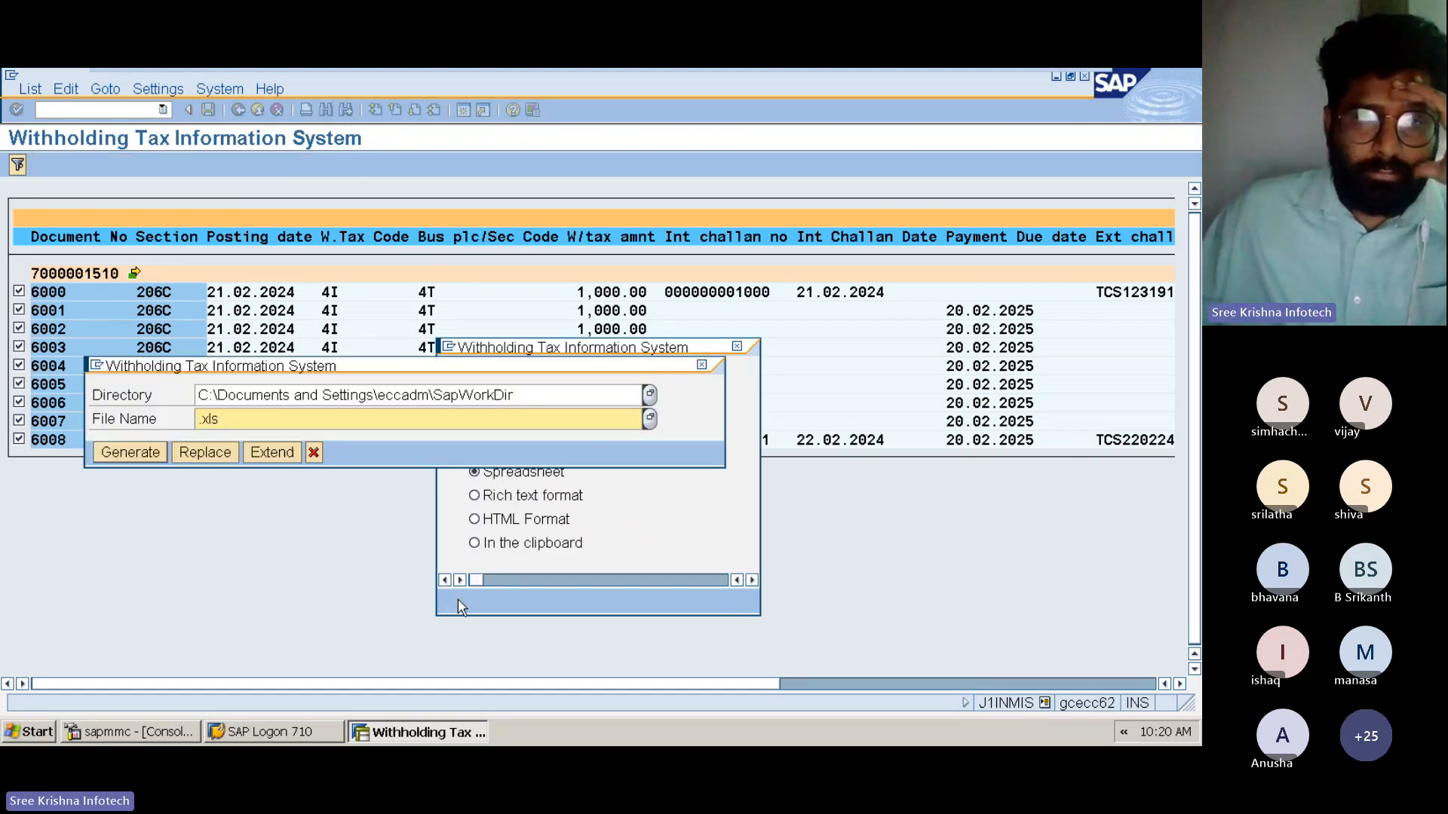
Name the export file 22022024.xls, choose the desktop as its location and generate the file
drag(240, 420, 160, 421)
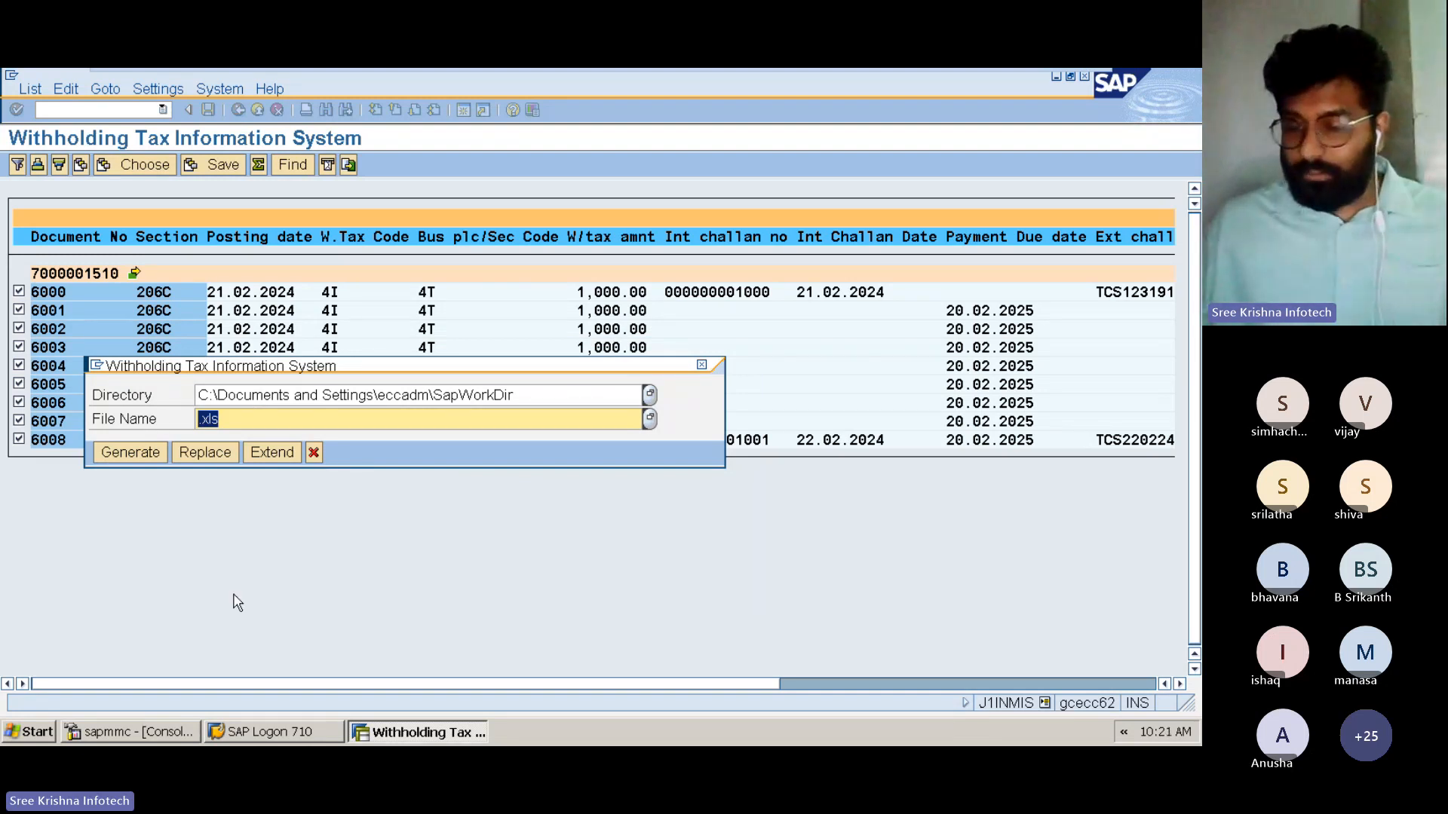
text(22022024)
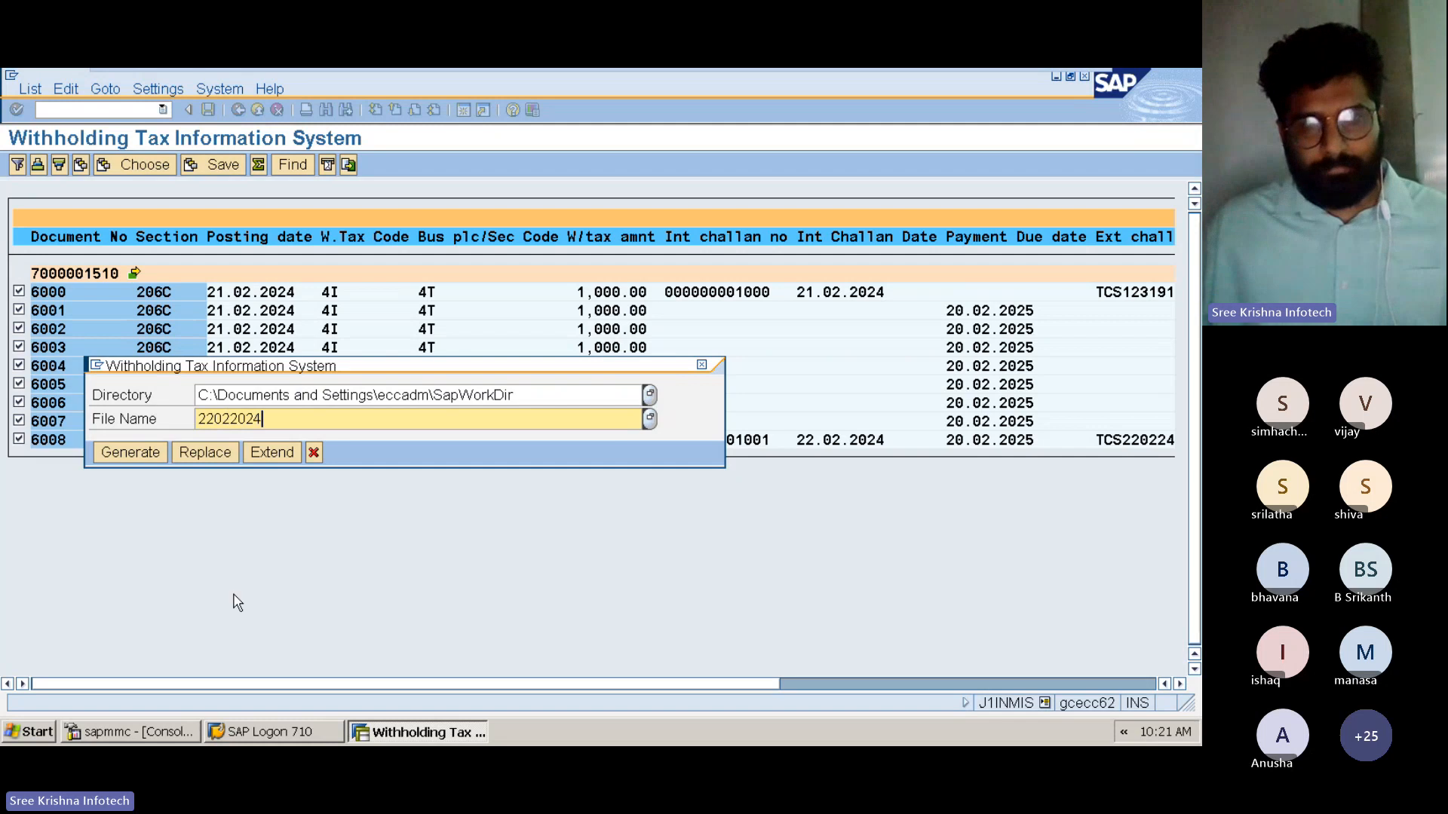
text(.xls)
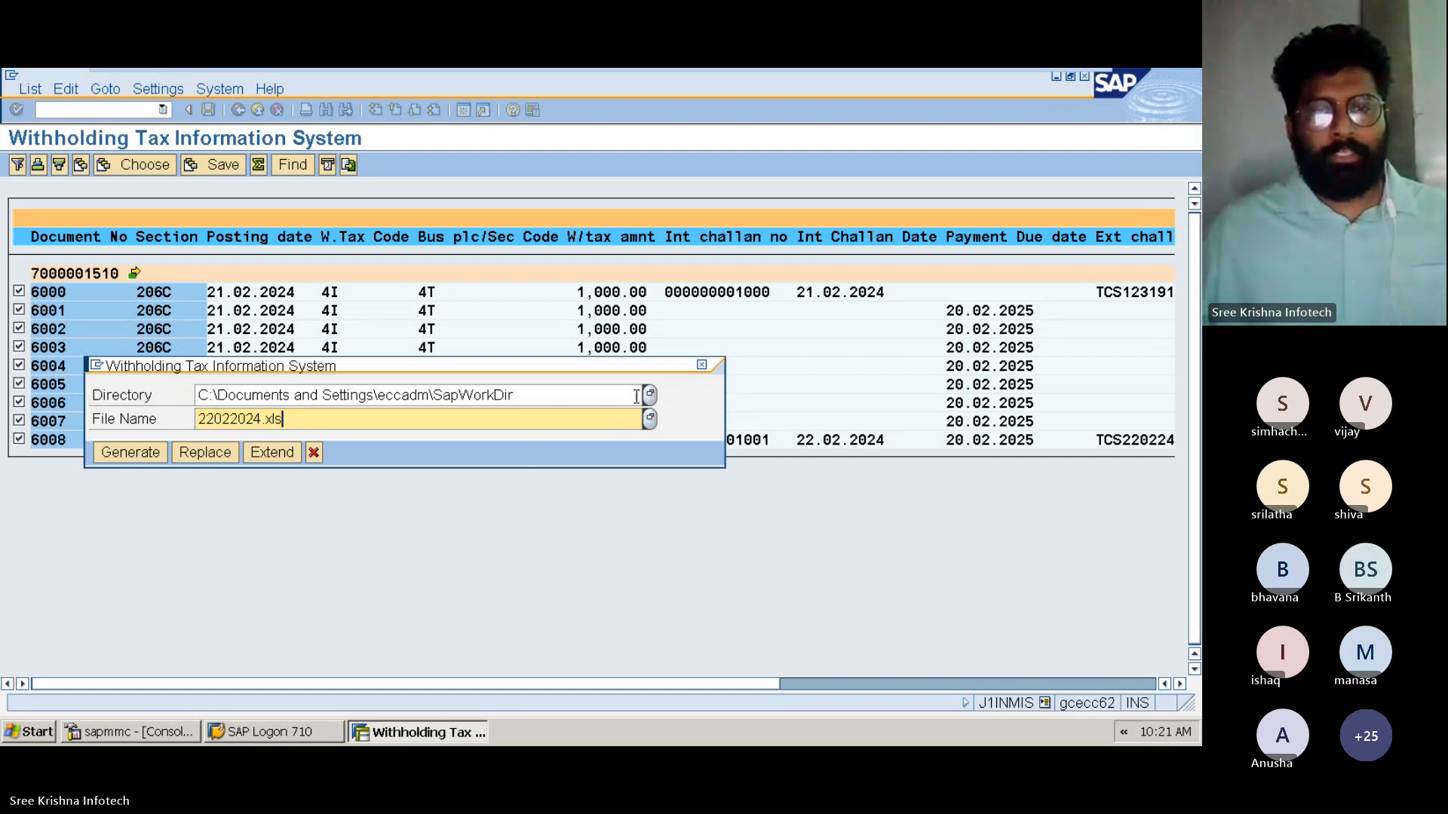
click(648, 393)
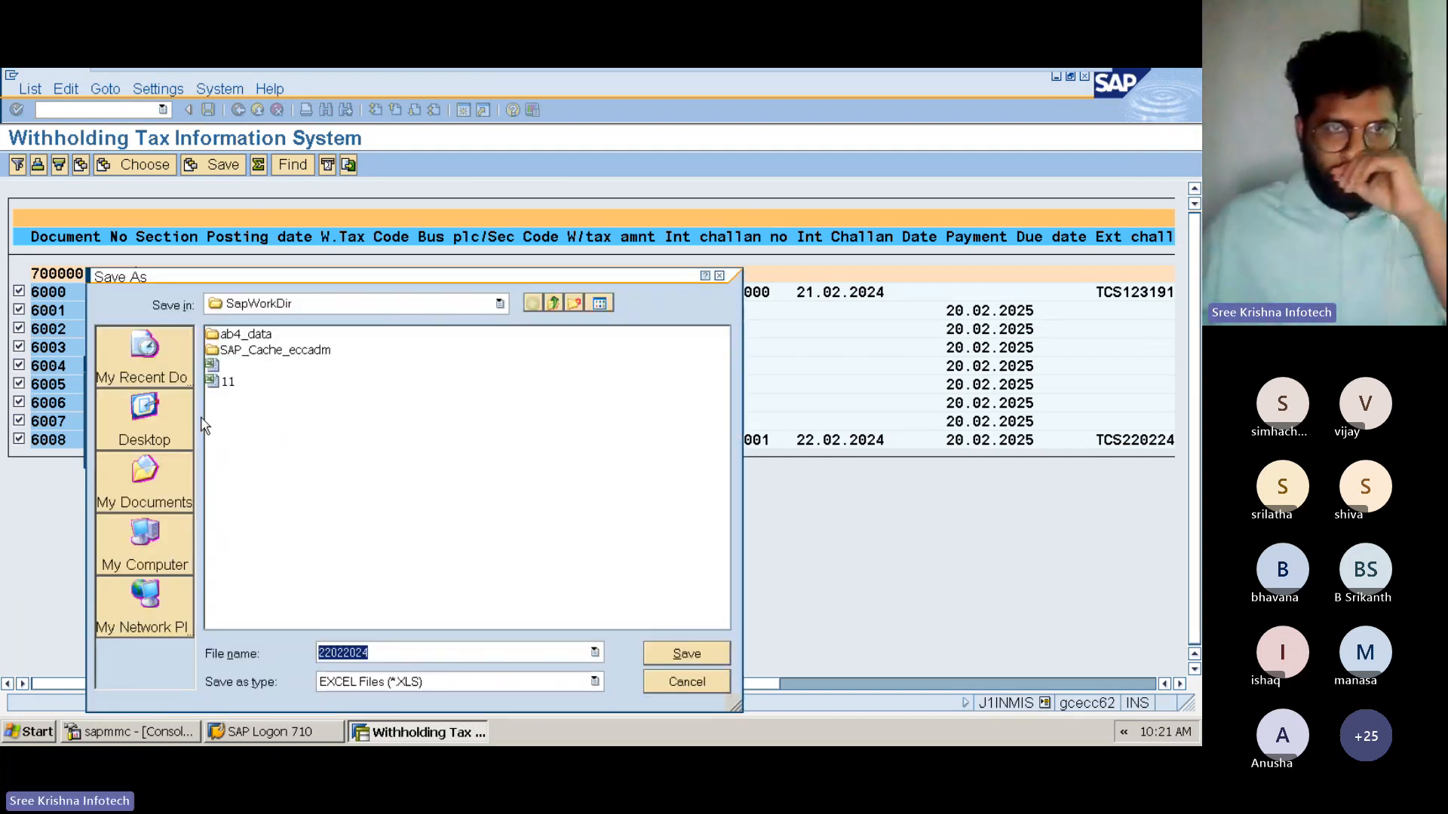
click(150, 430)
click(150, 452)
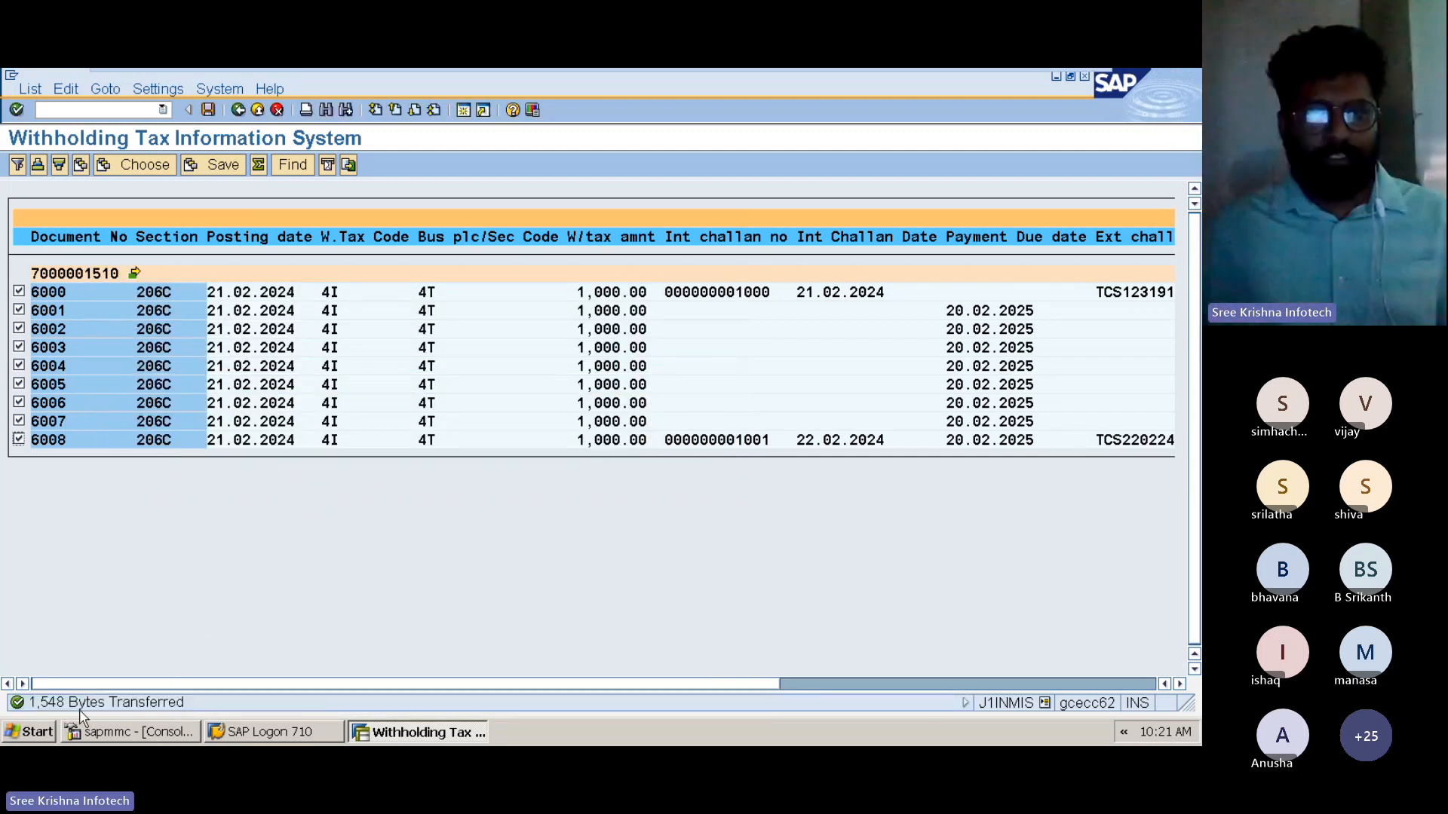
Open the exported 22022024 workbook from the desktop in Excel to check the report data, and close it
key(super+d)
click(1160, 387)
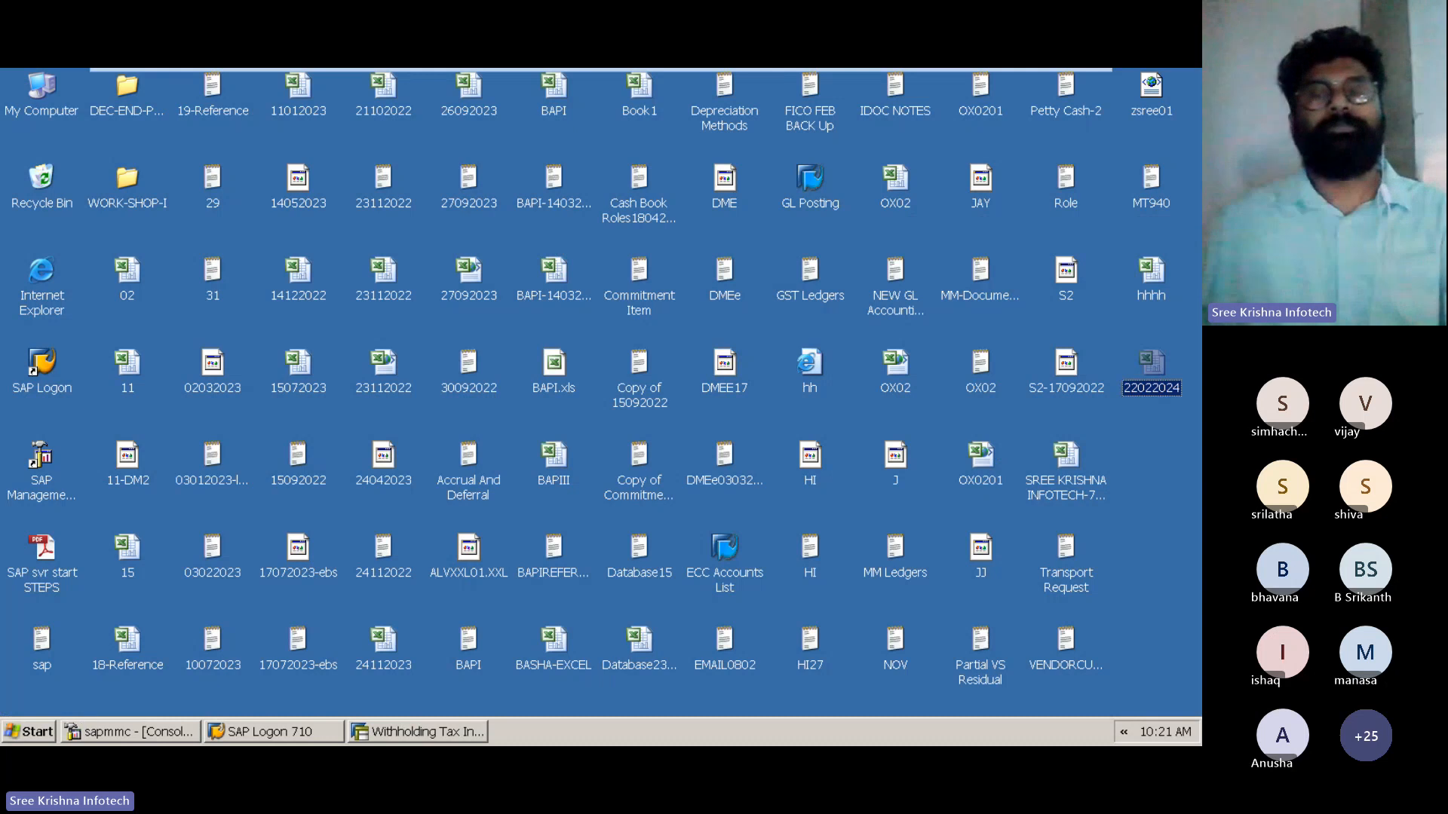
double_click(1149, 380)
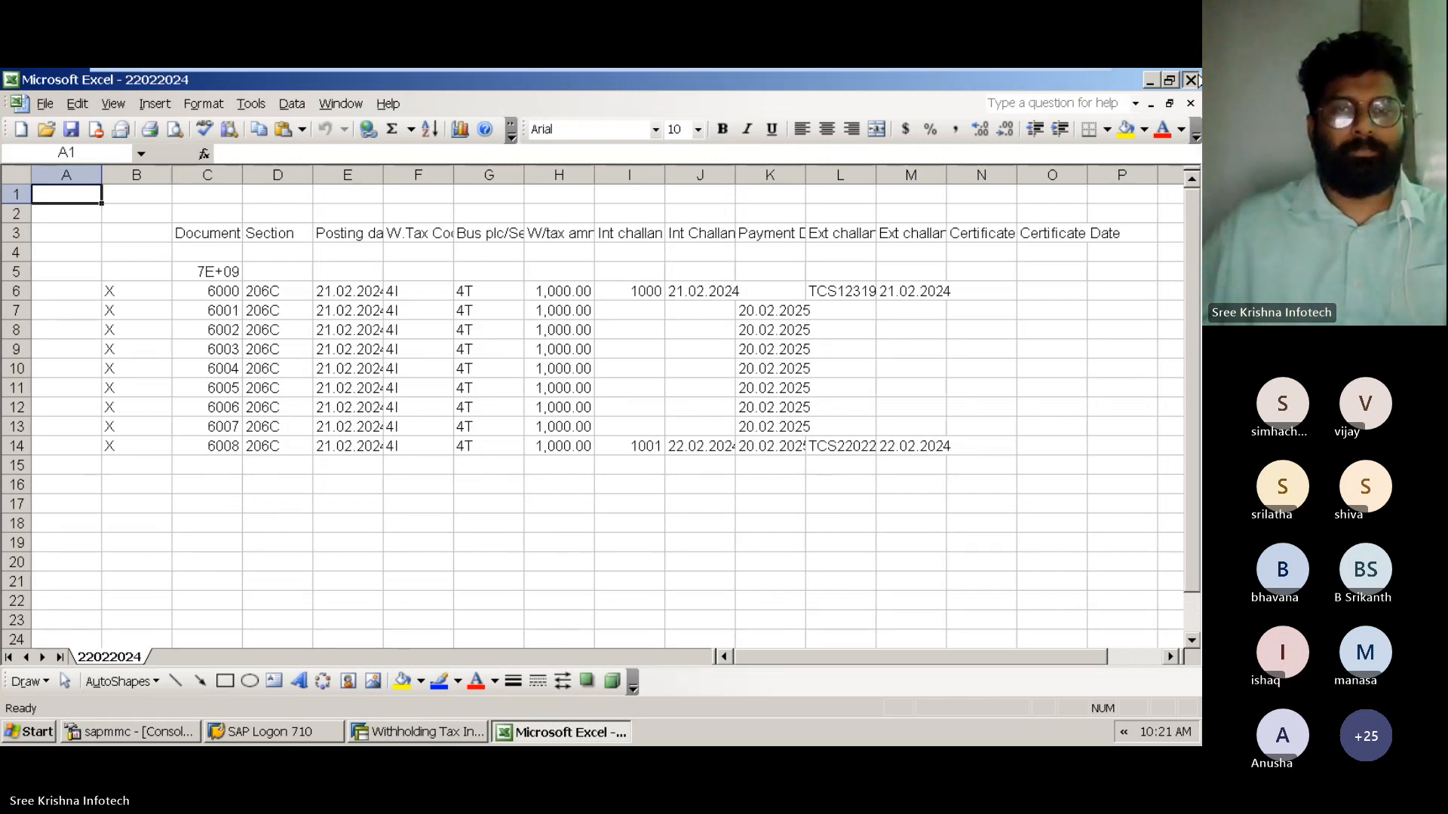
click(1192, 79)
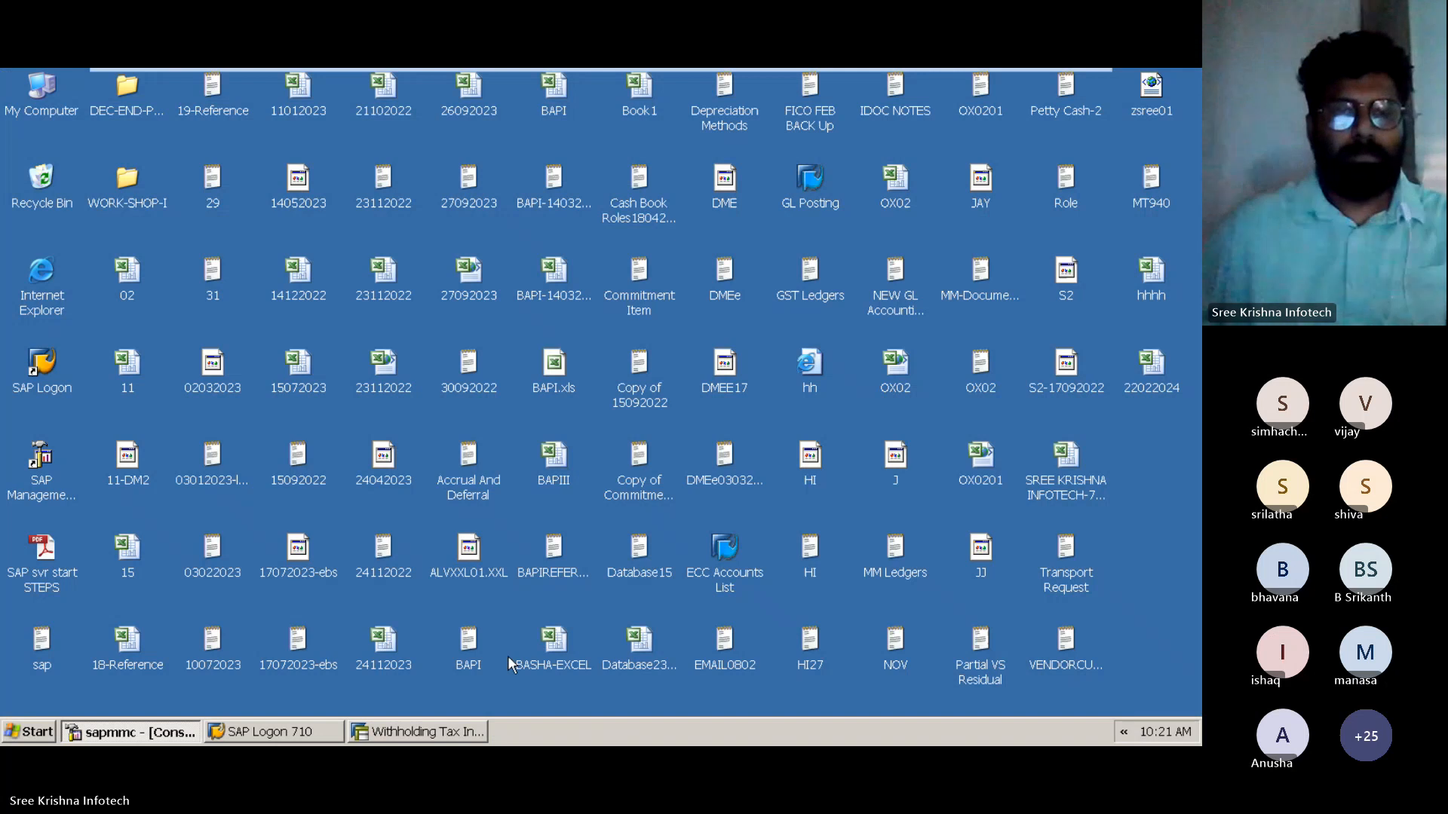
Switch back to SAP and exit the Withholding Tax Information System to the SAP start screen
click(452, 732)
click(238, 110)
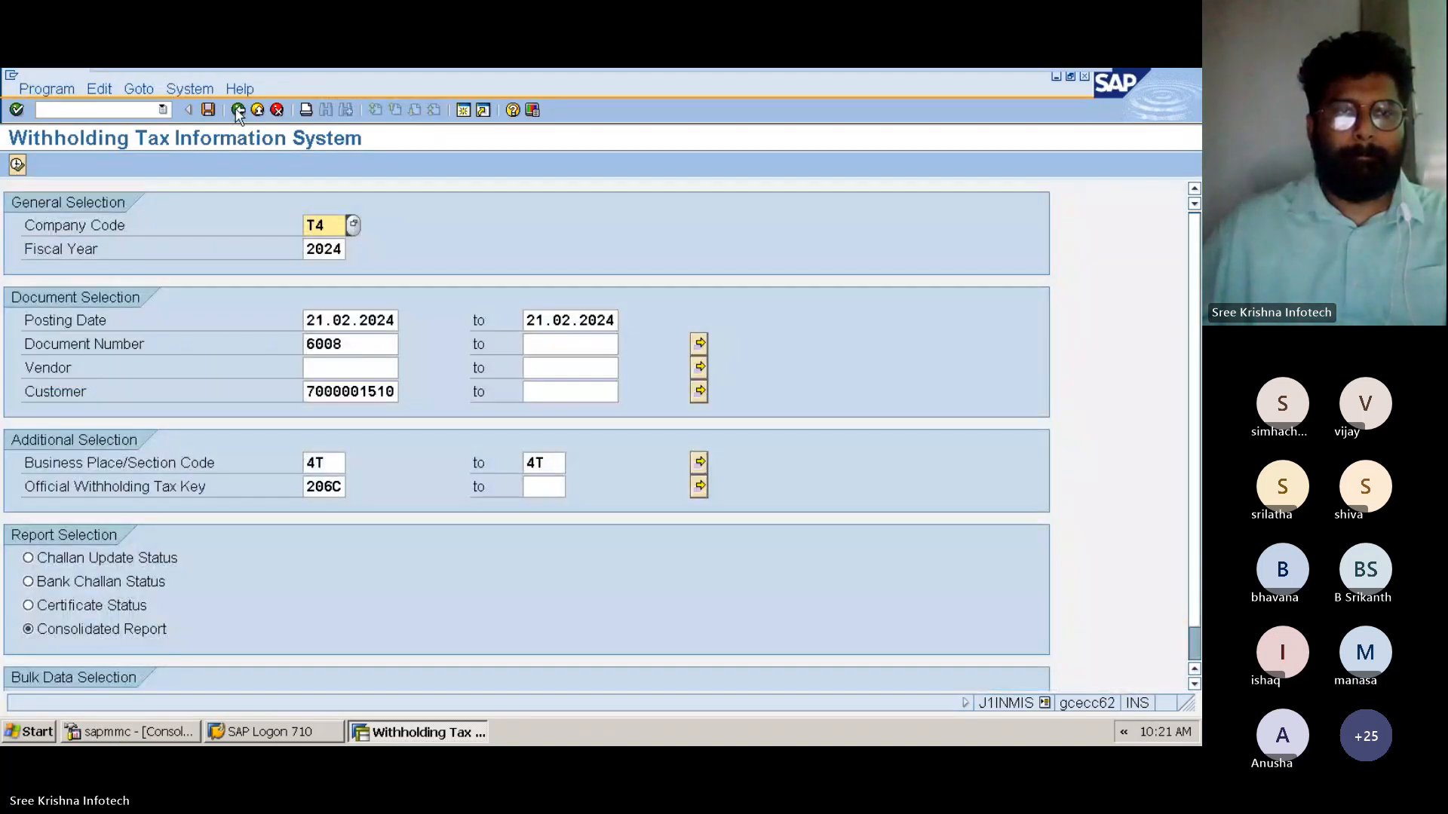
click(237, 110)
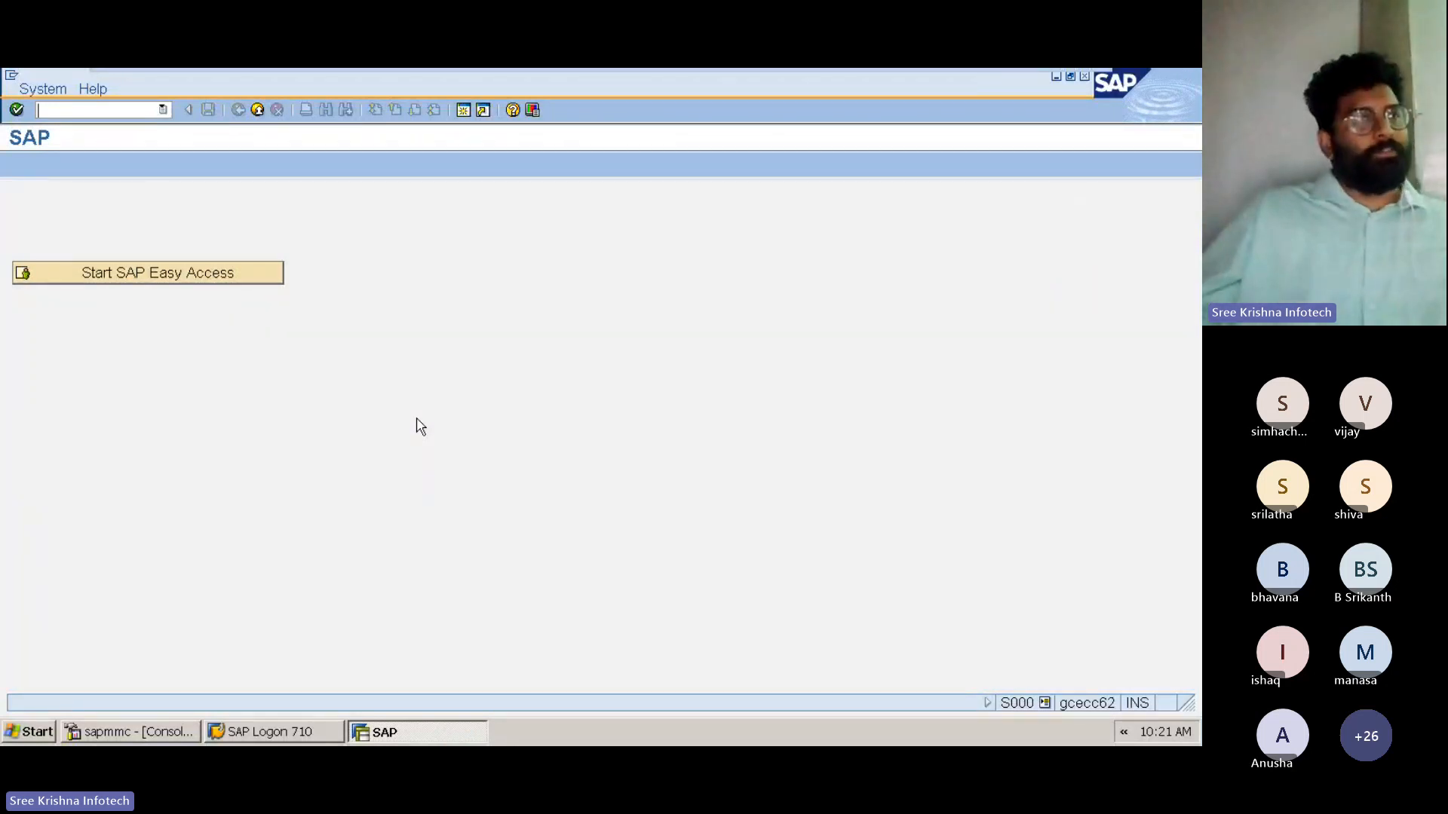
mouse_move(410, 70)
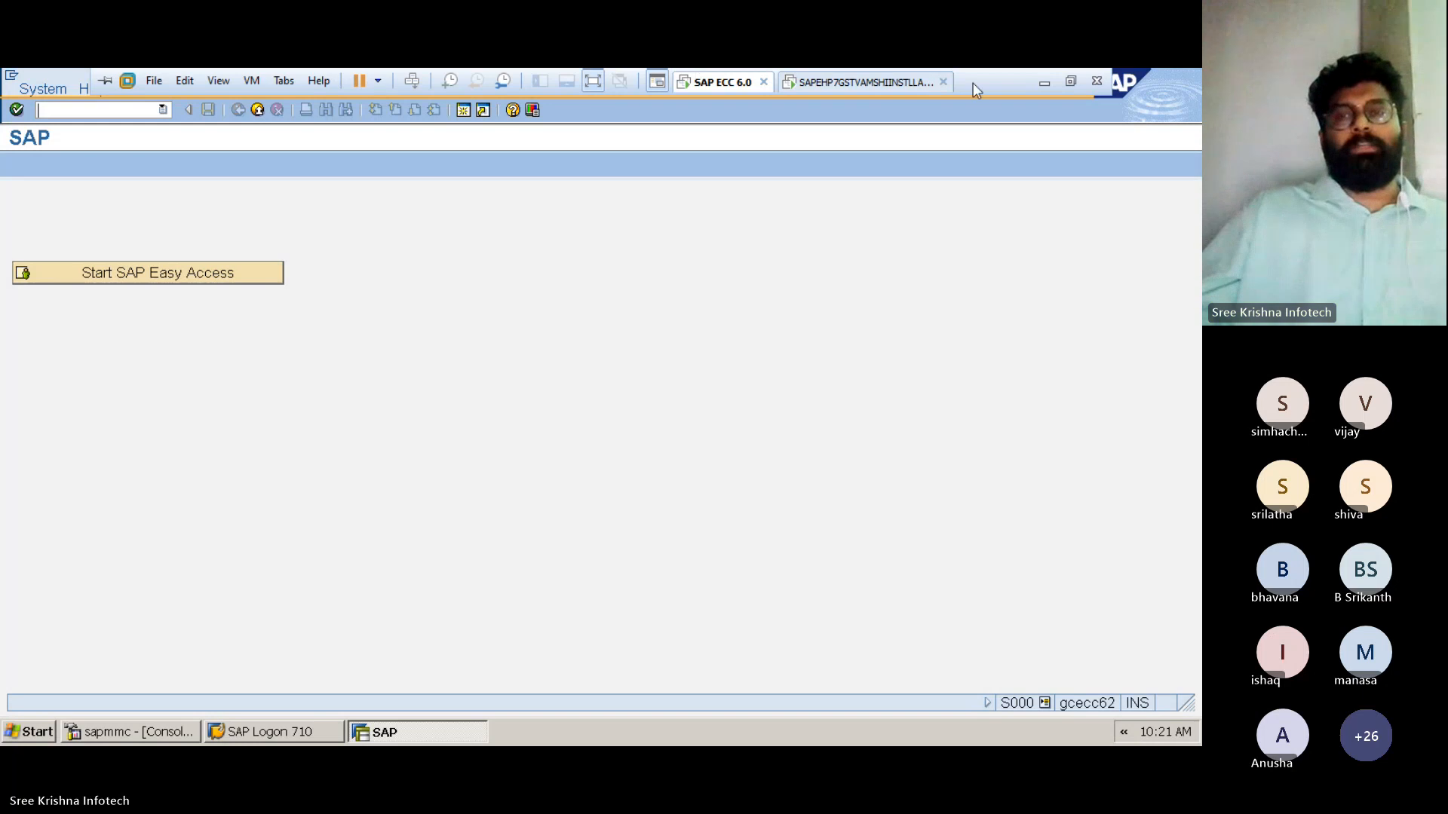
click(1046, 89)
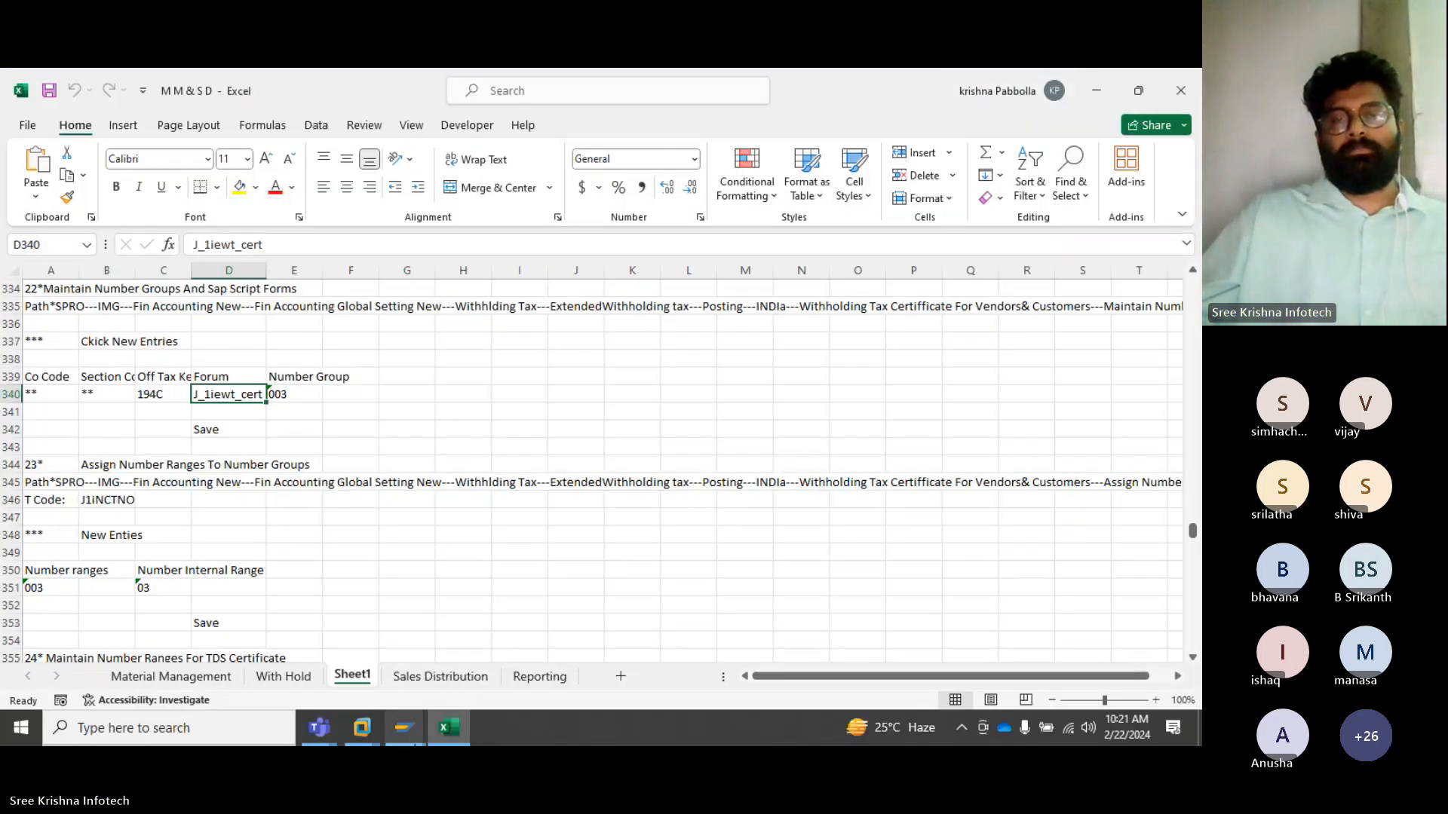
click(318, 728)
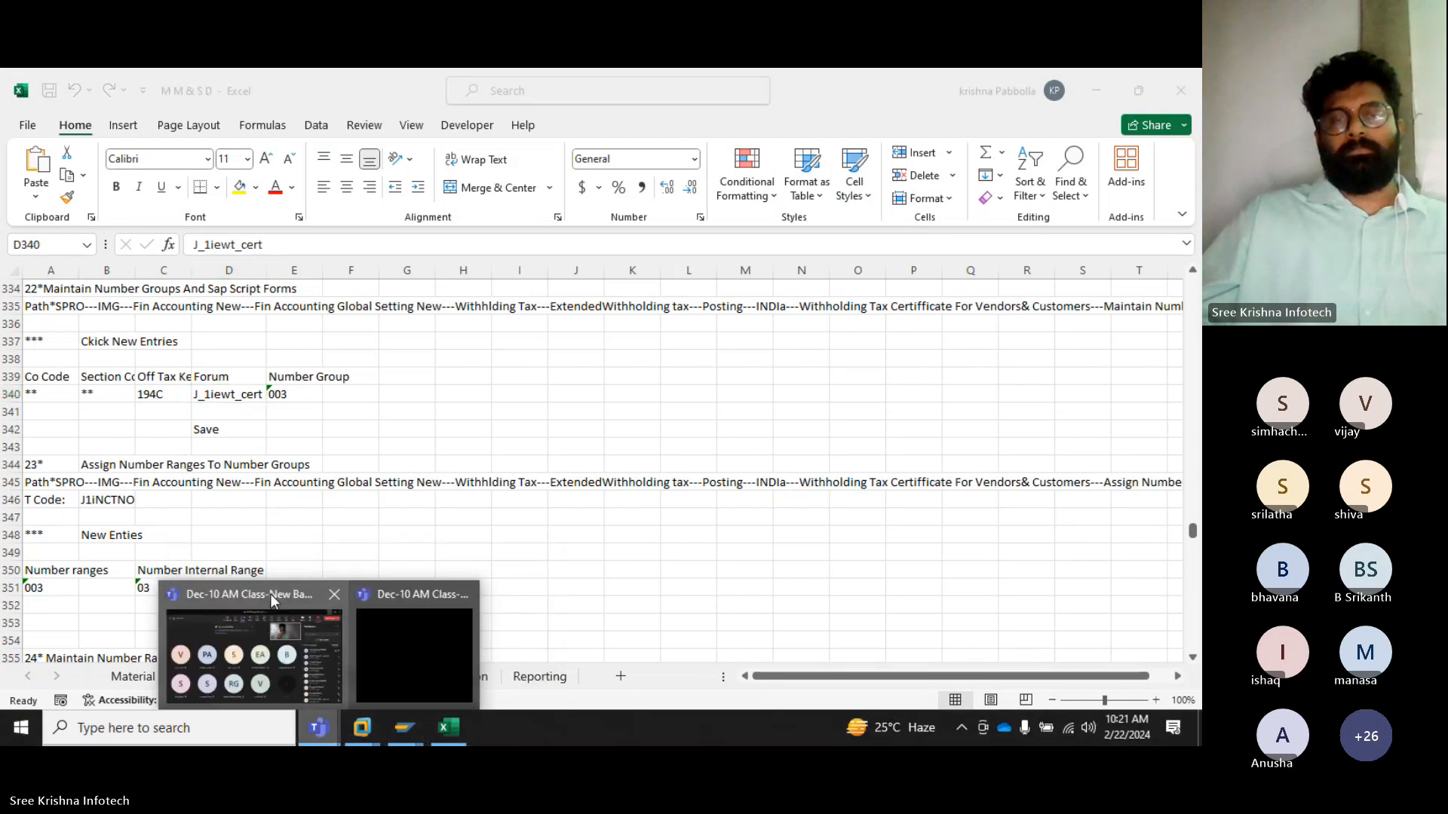
click(267, 598)
click(866, 128)
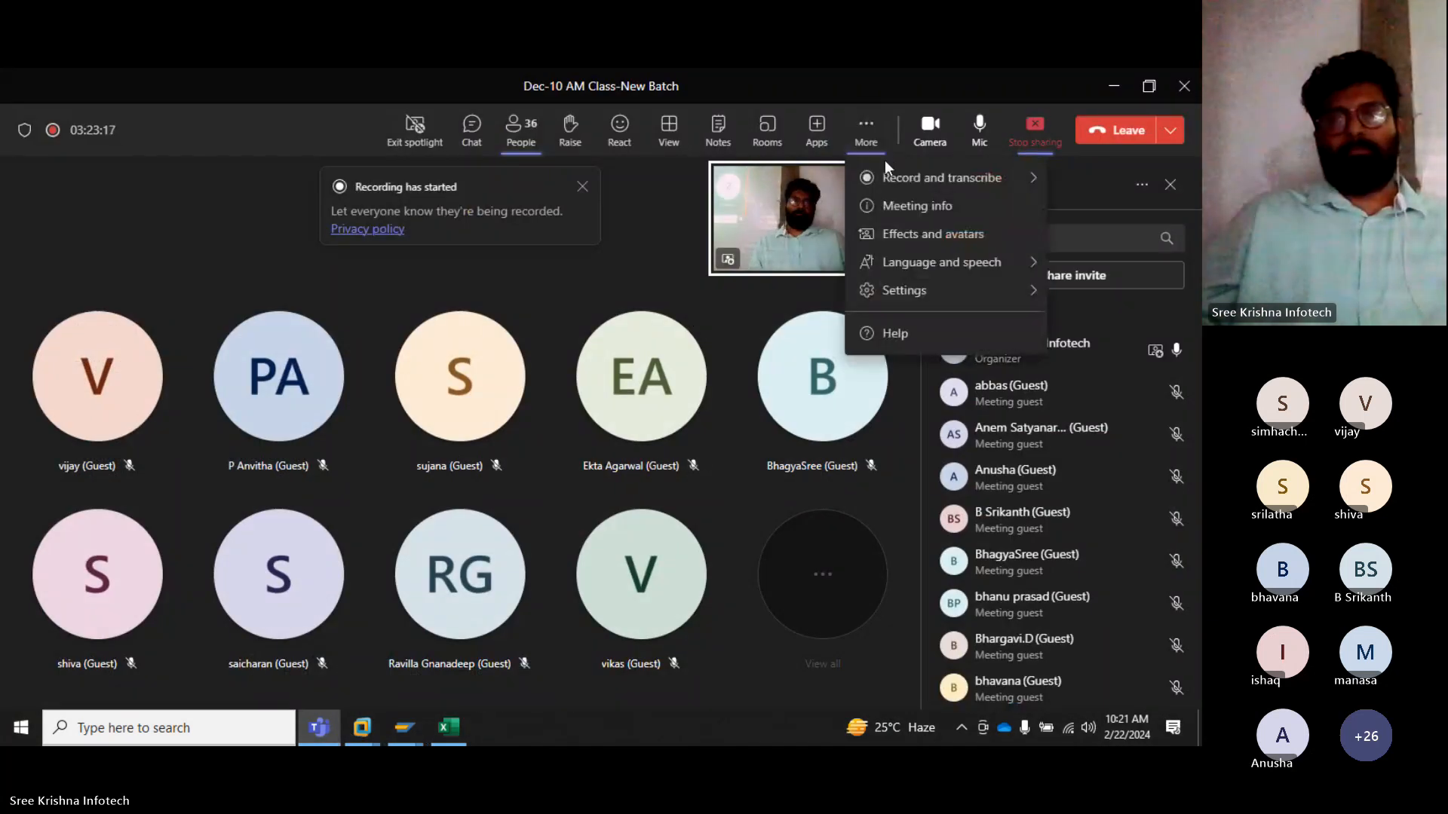
mouse_move(887, 187)
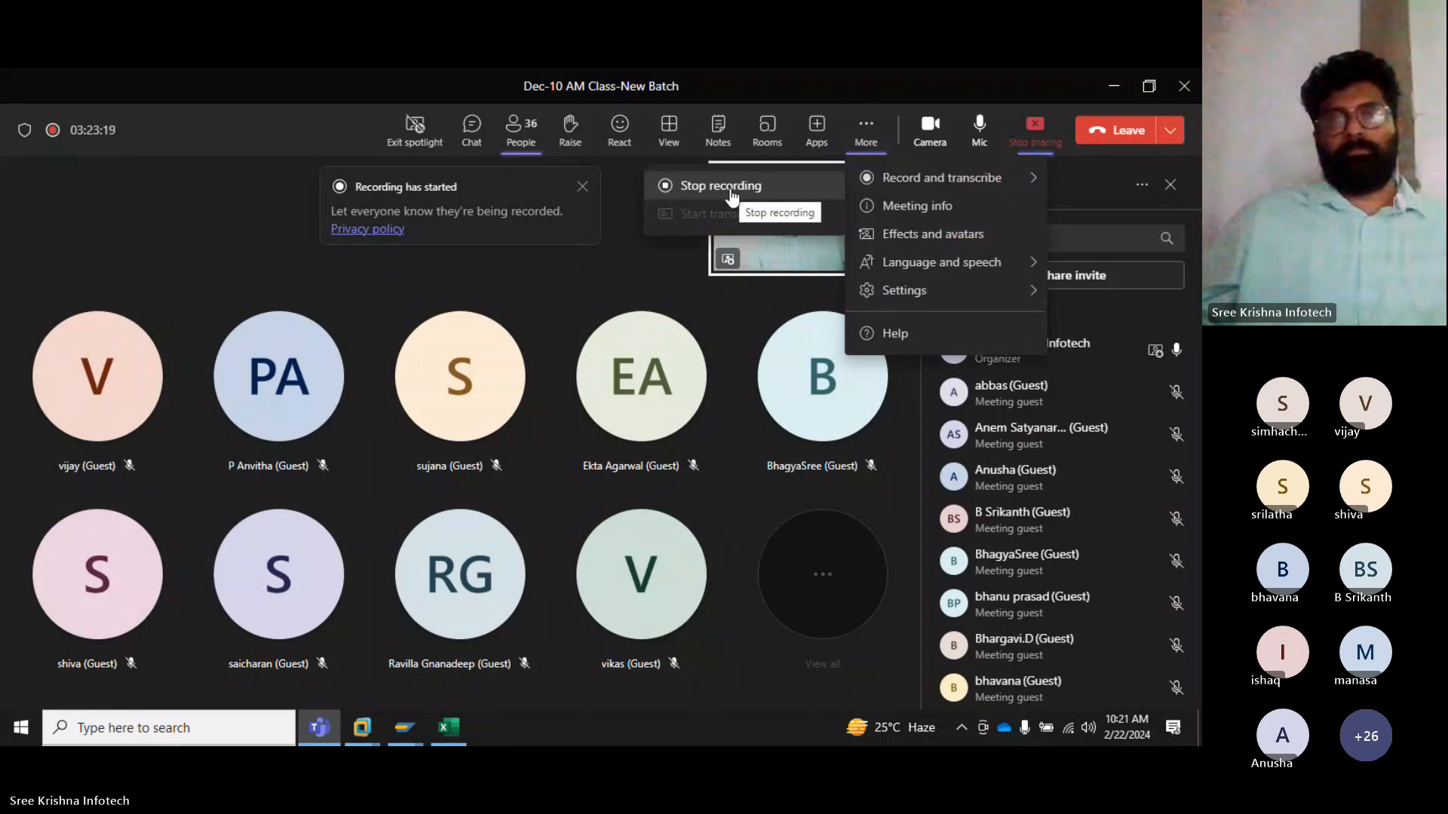